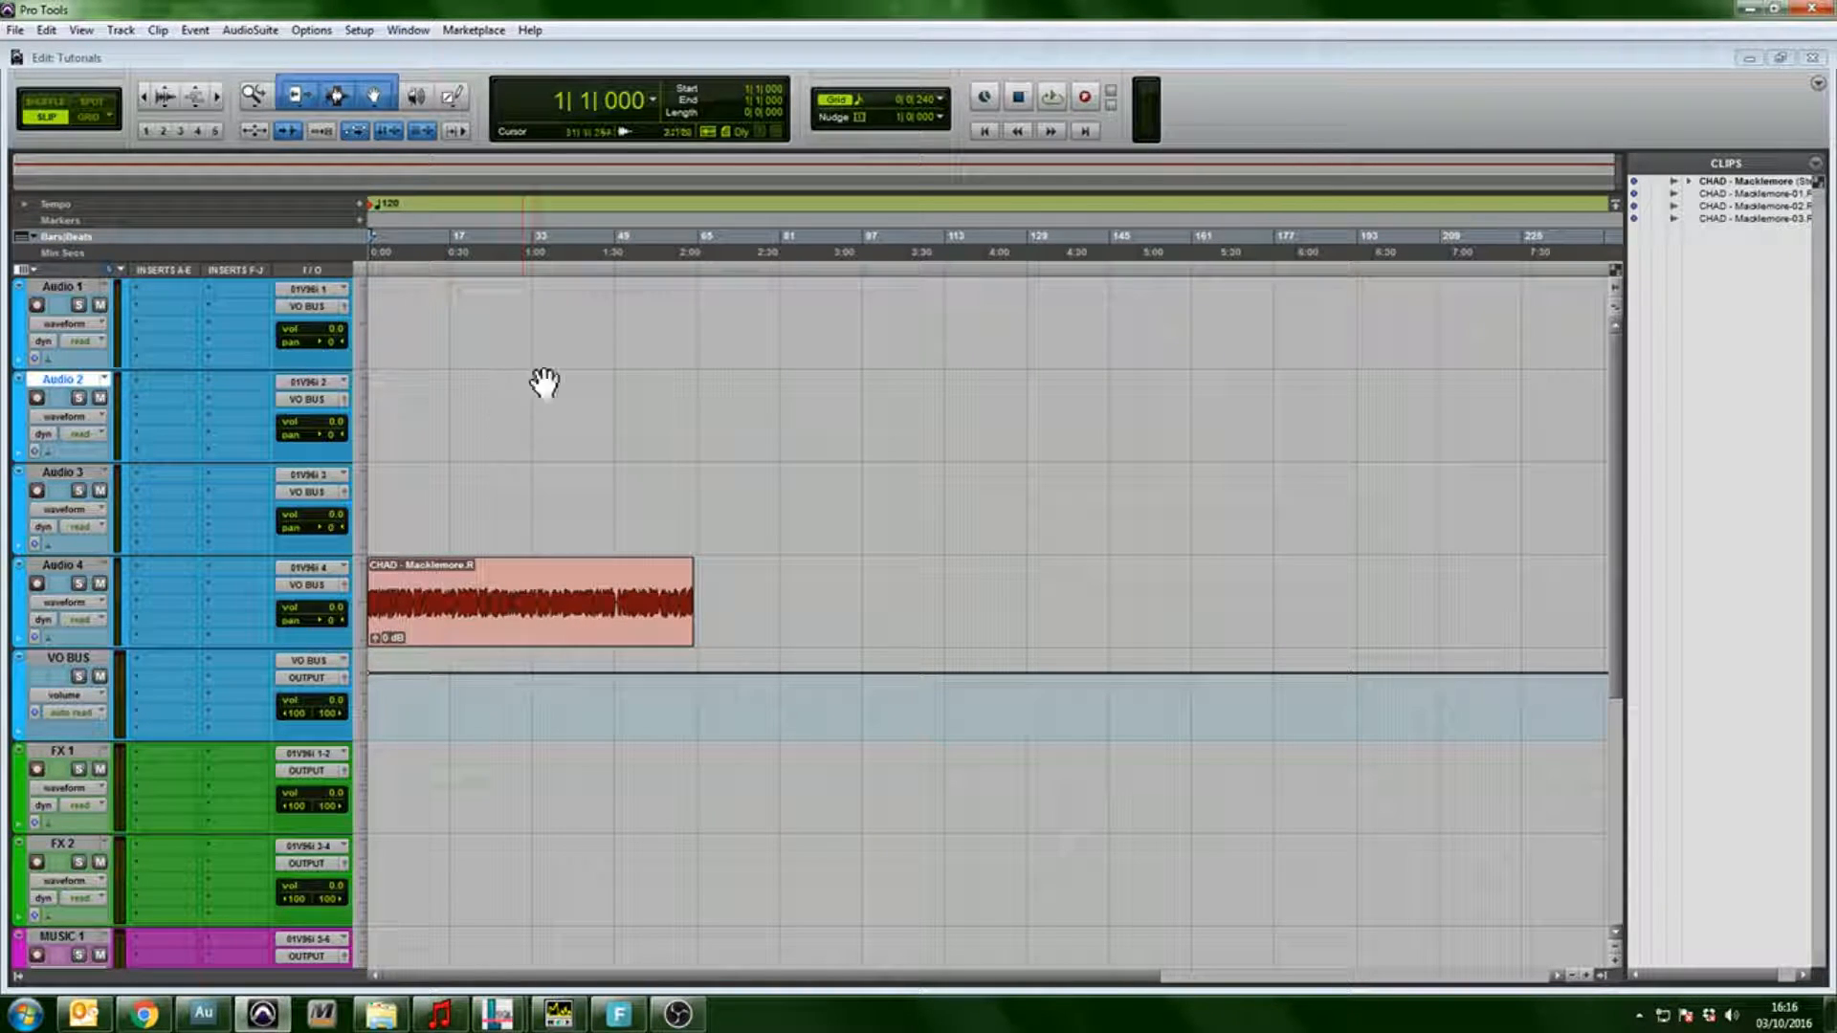
- Examine the session's track groups, highlighting the start of the MUSIC, FX, VO BUS and Audio 1 to 4 tracks
scroll(586, 383, down, 1)
scroll(439, 698, down, 4)
drag(572, 828, 367, 823)
drag(536, 720, 292, 633)
scroll(594, 524, up, 2)
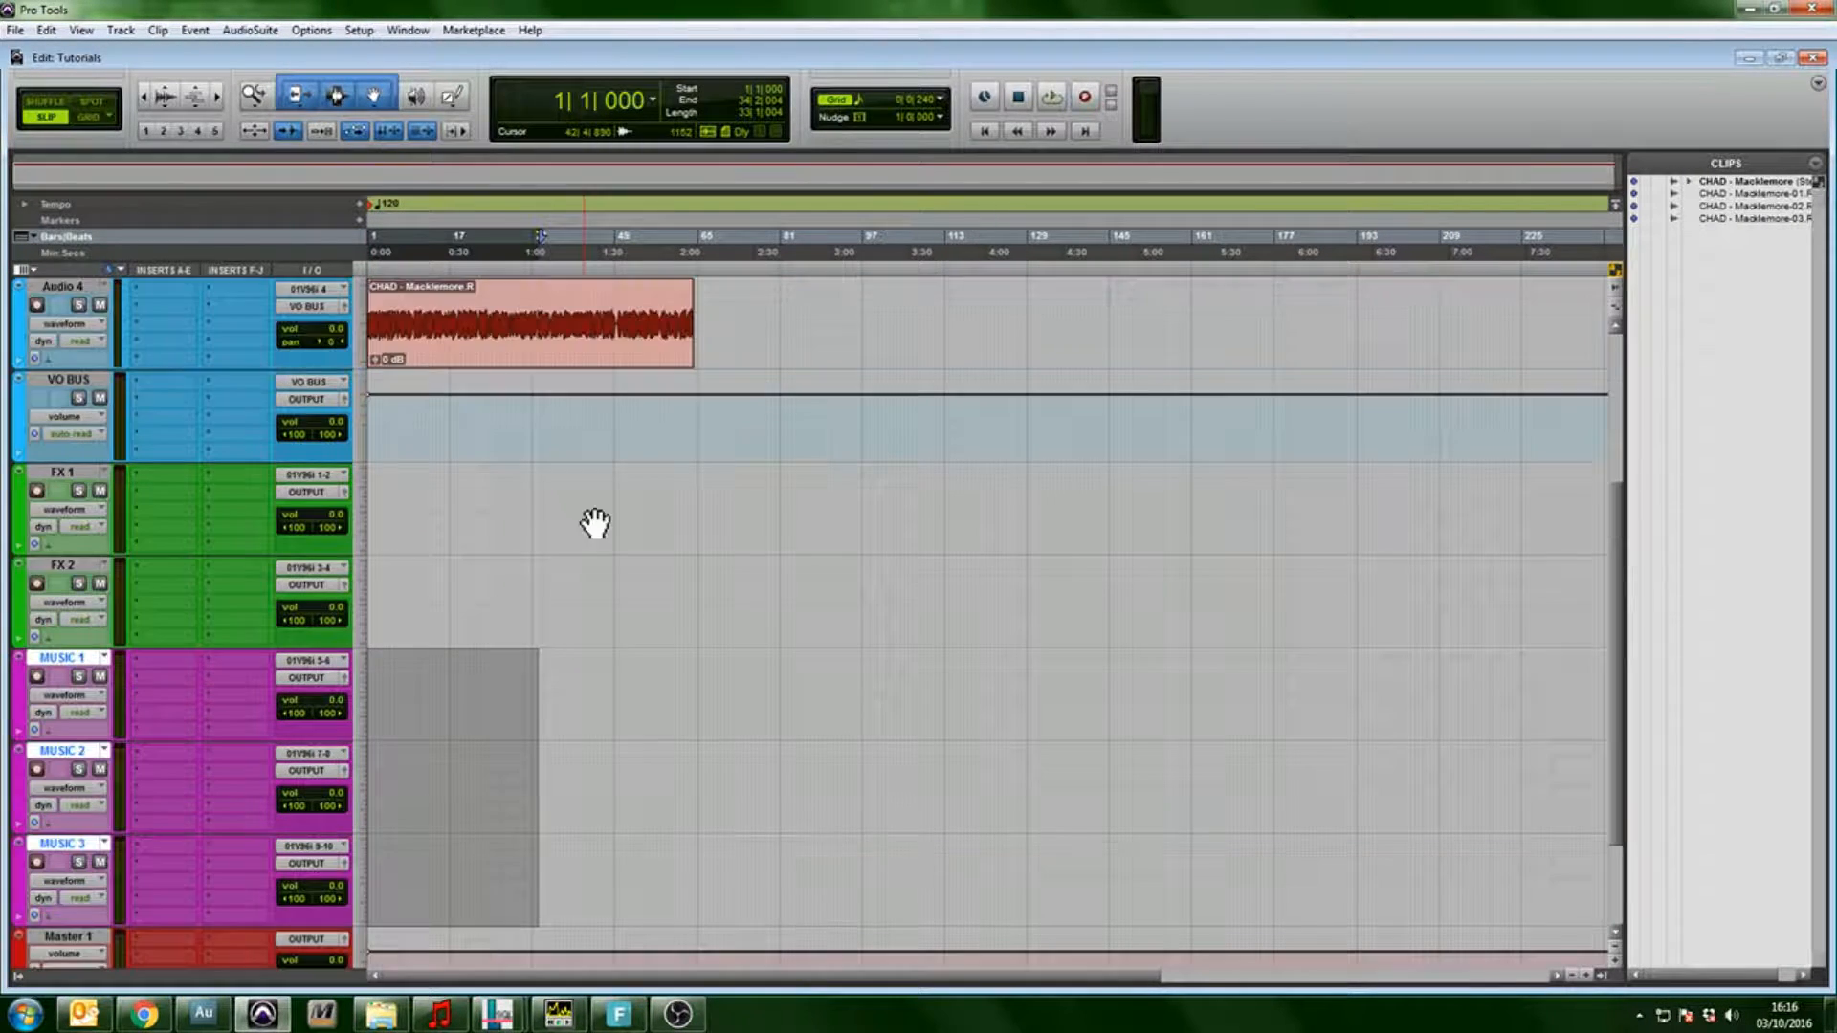
drag(556, 586, 257, 494)
scroll(256, 494, up, 2)
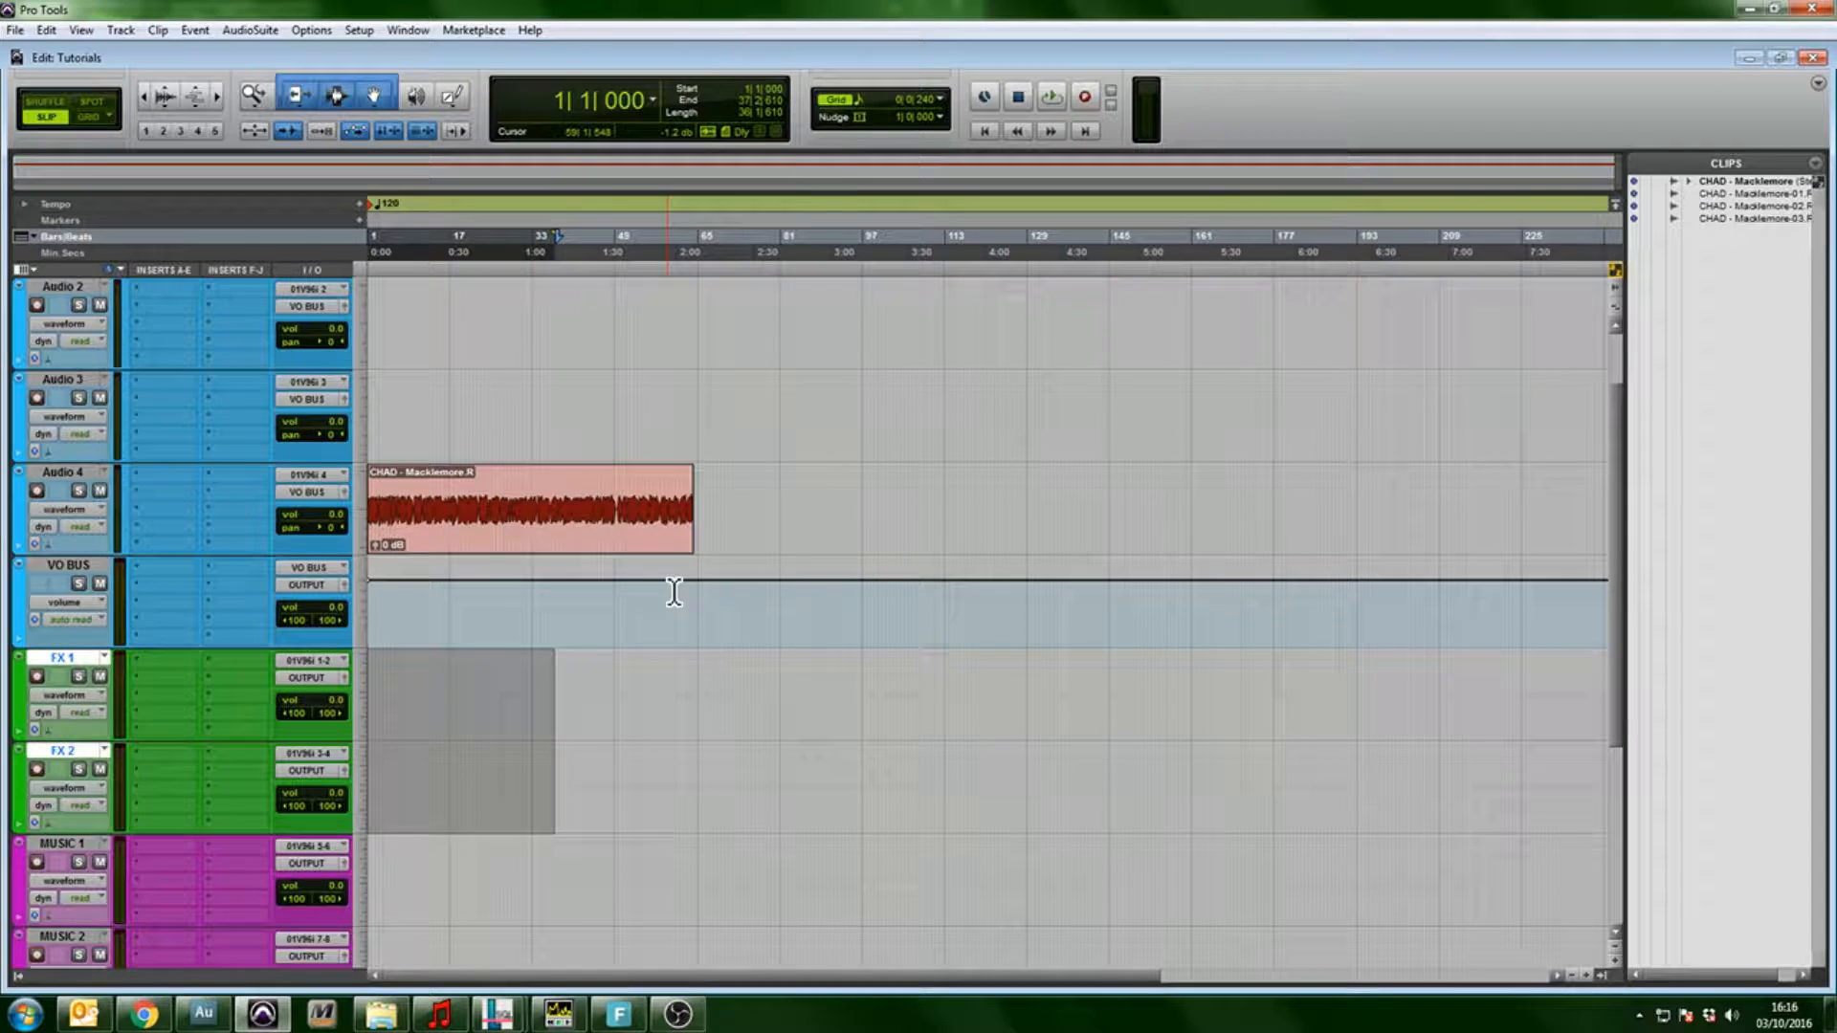
drag(672, 586, 326, 592)
scroll(543, 553, up, 1)
drag(810, 610, 369, 288)
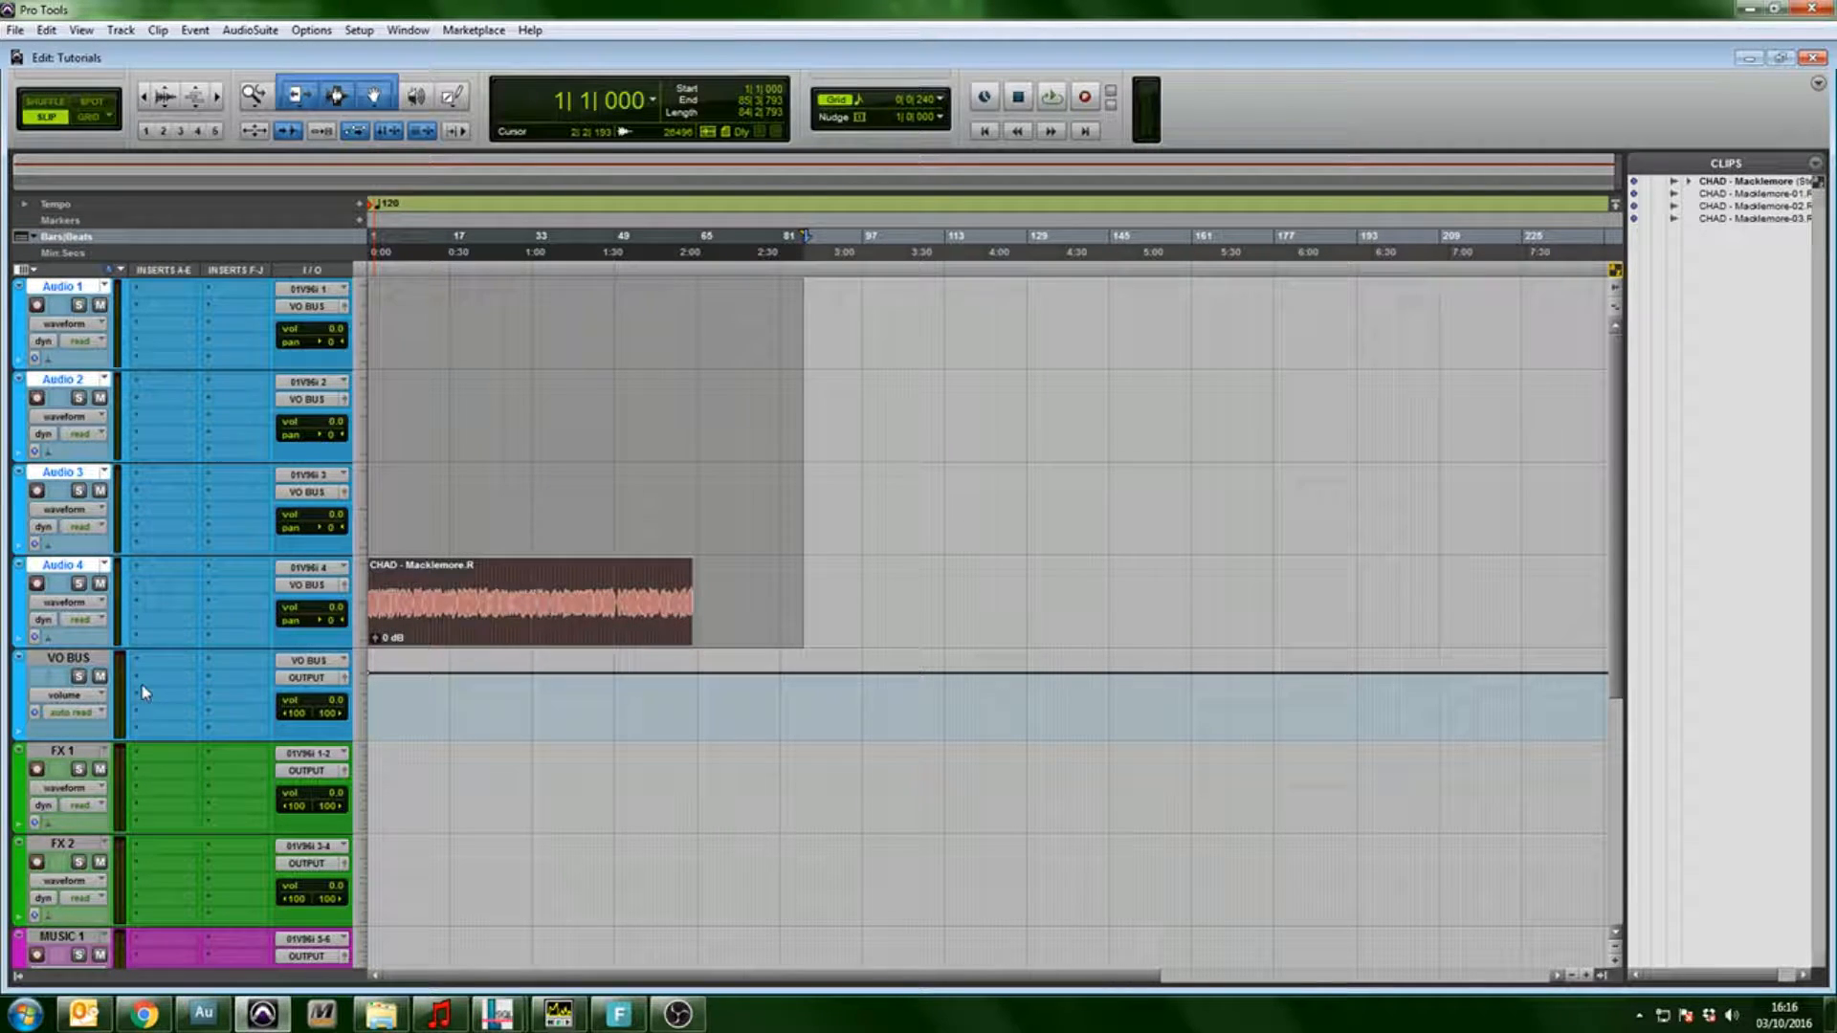
- Move the CHAD - Macklemore clip on the Audio 4 track to about bar 30
click(489, 601)
drag(484, 623, 409, 574)
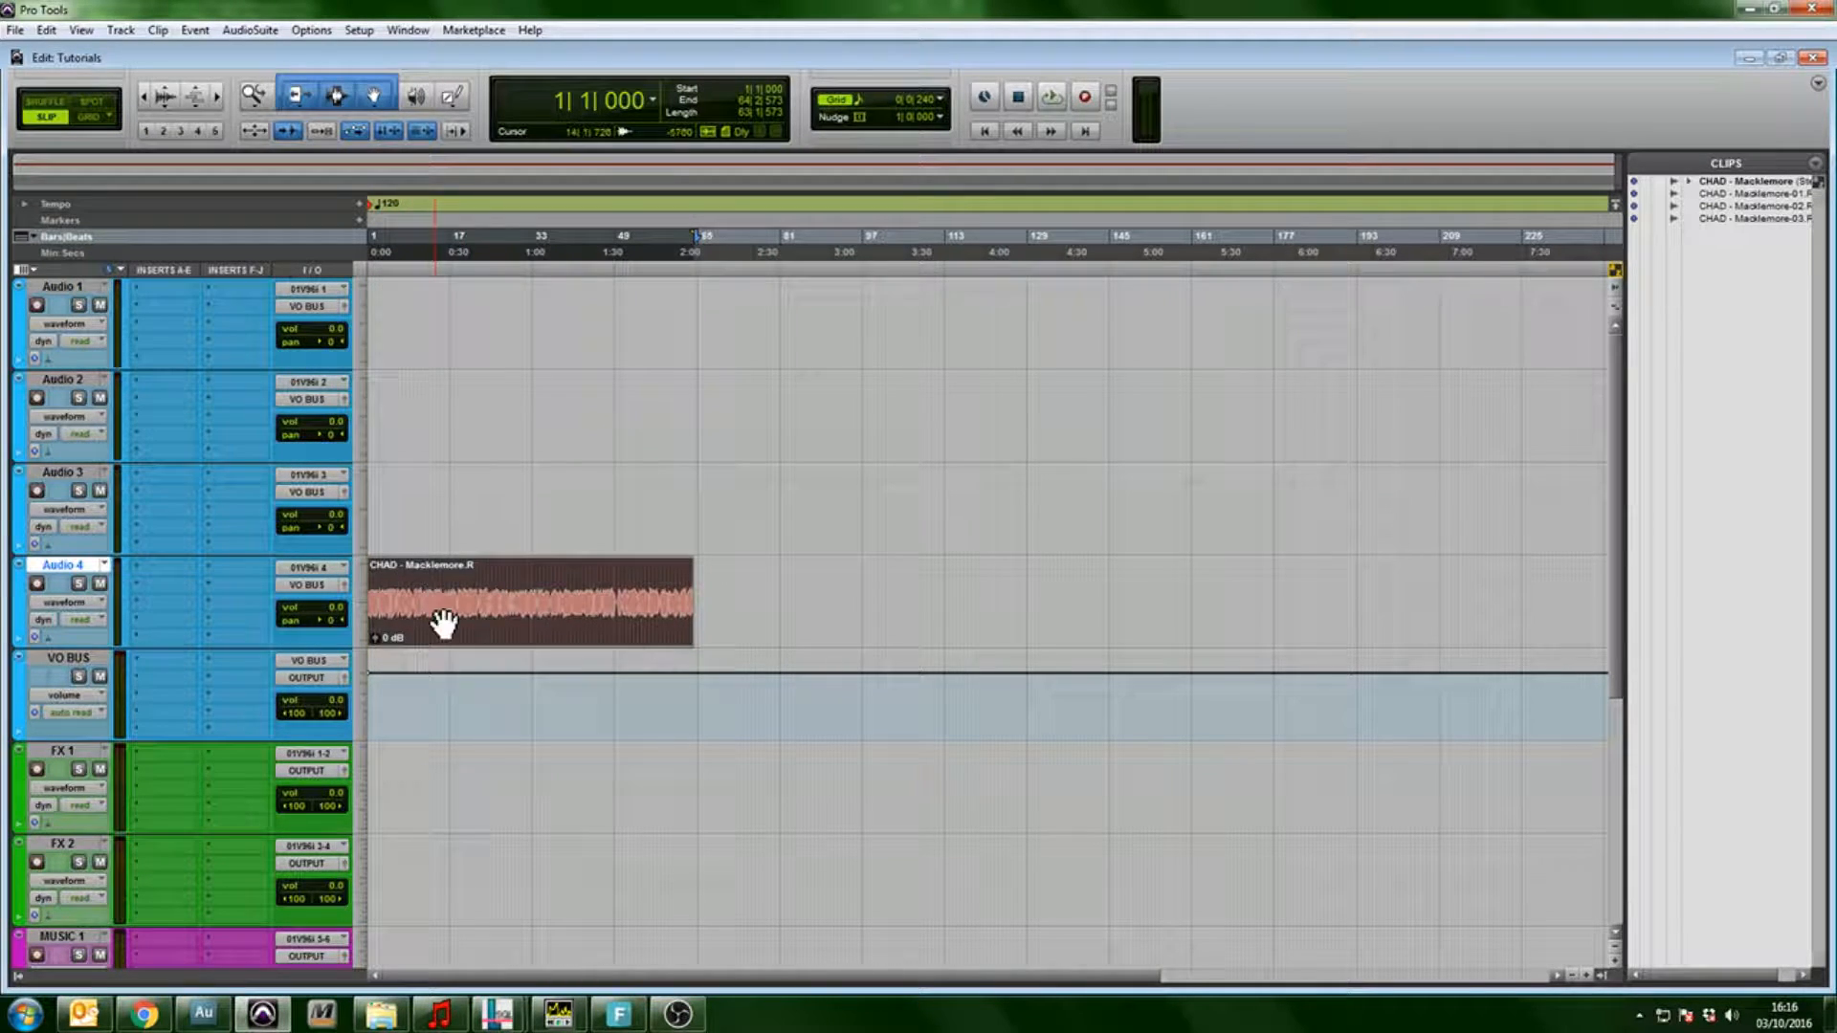
drag(410, 639, 562, 639)
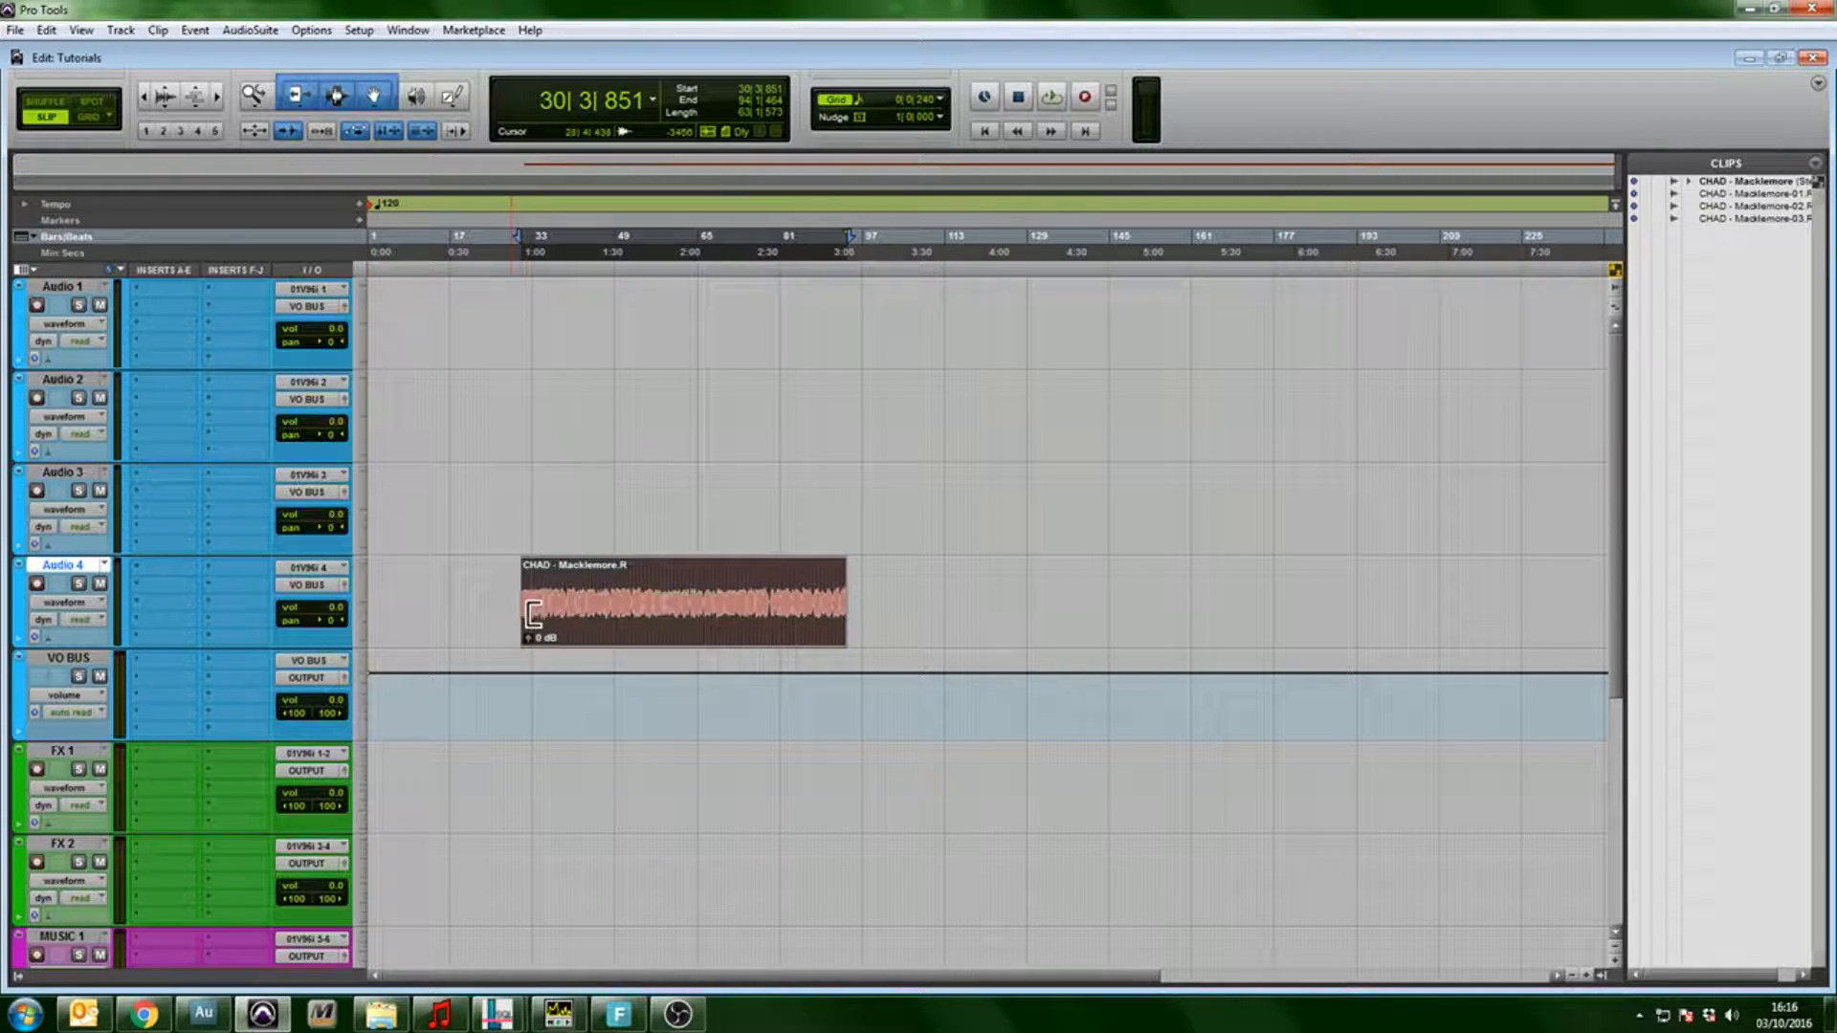
- Highlight the empty opening bars of each voice track in turn, from Audio 1 through Audio 4
drag(419, 591, 291, 585)
drag(412, 506, 338, 500)
drag(441, 411, 335, 408)
drag(451, 311, 250, 309)
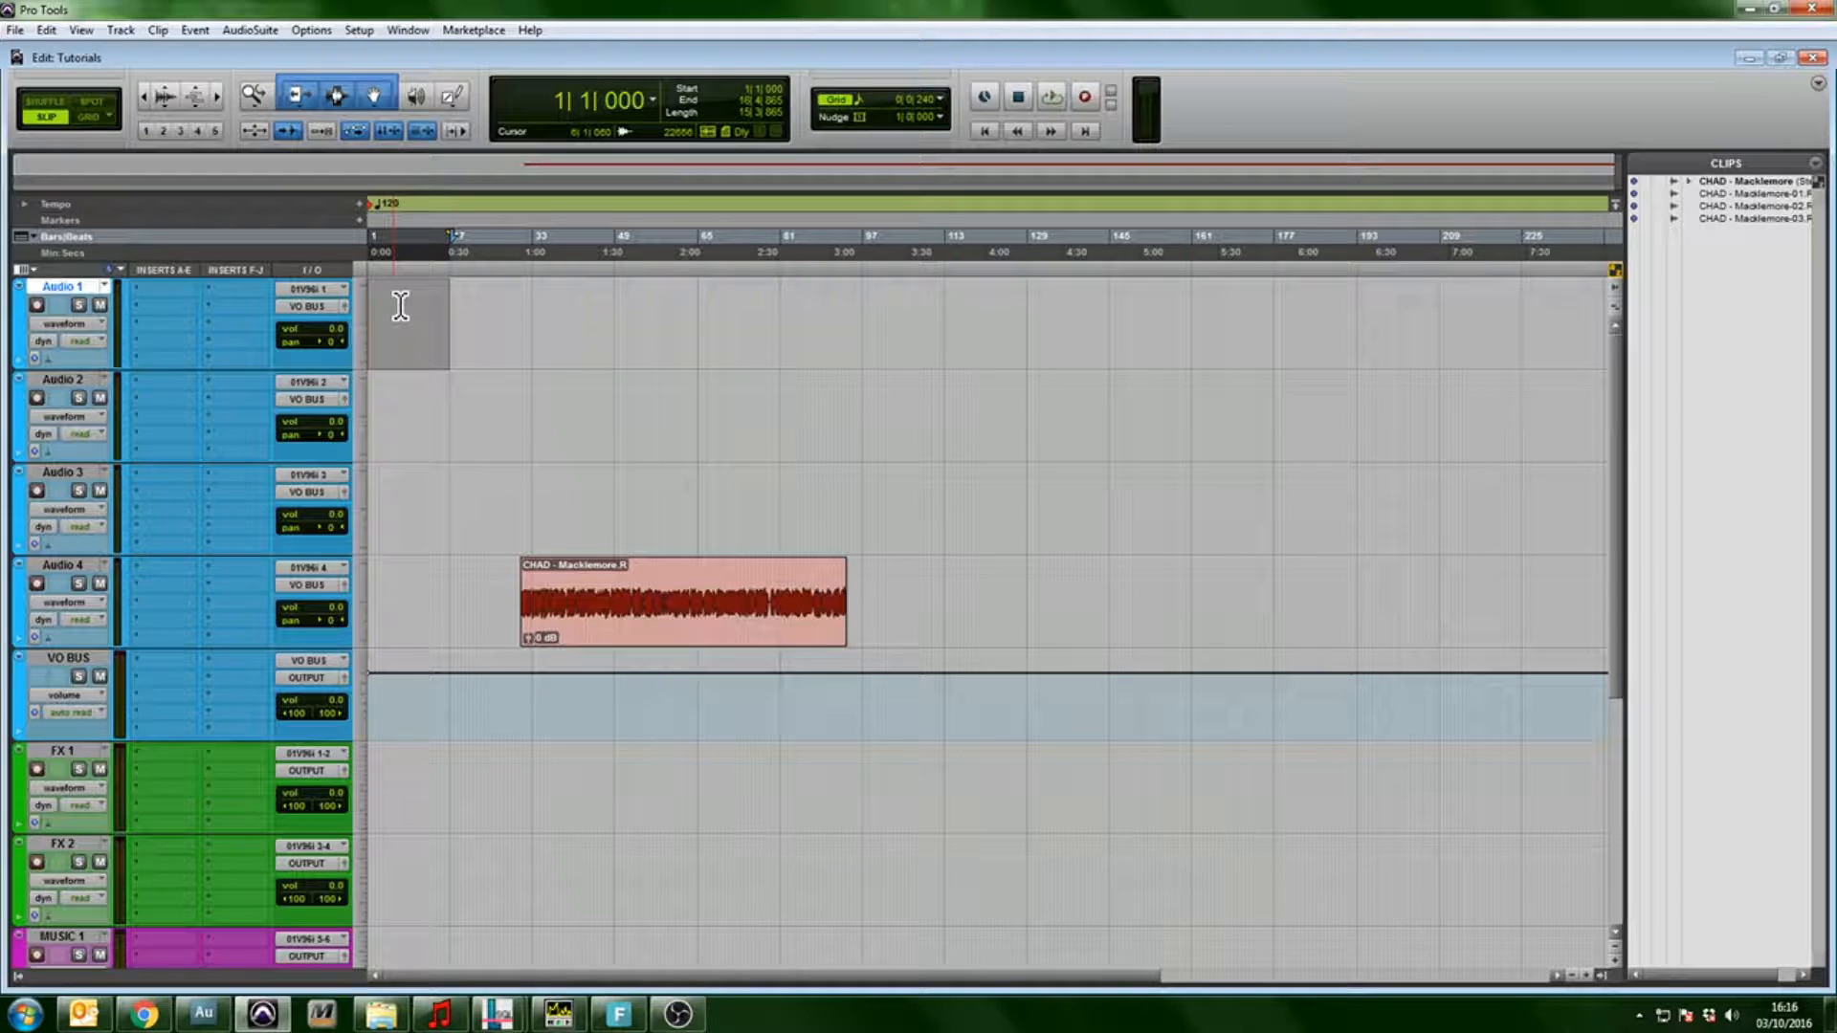
drag(394, 306, 369, 306)
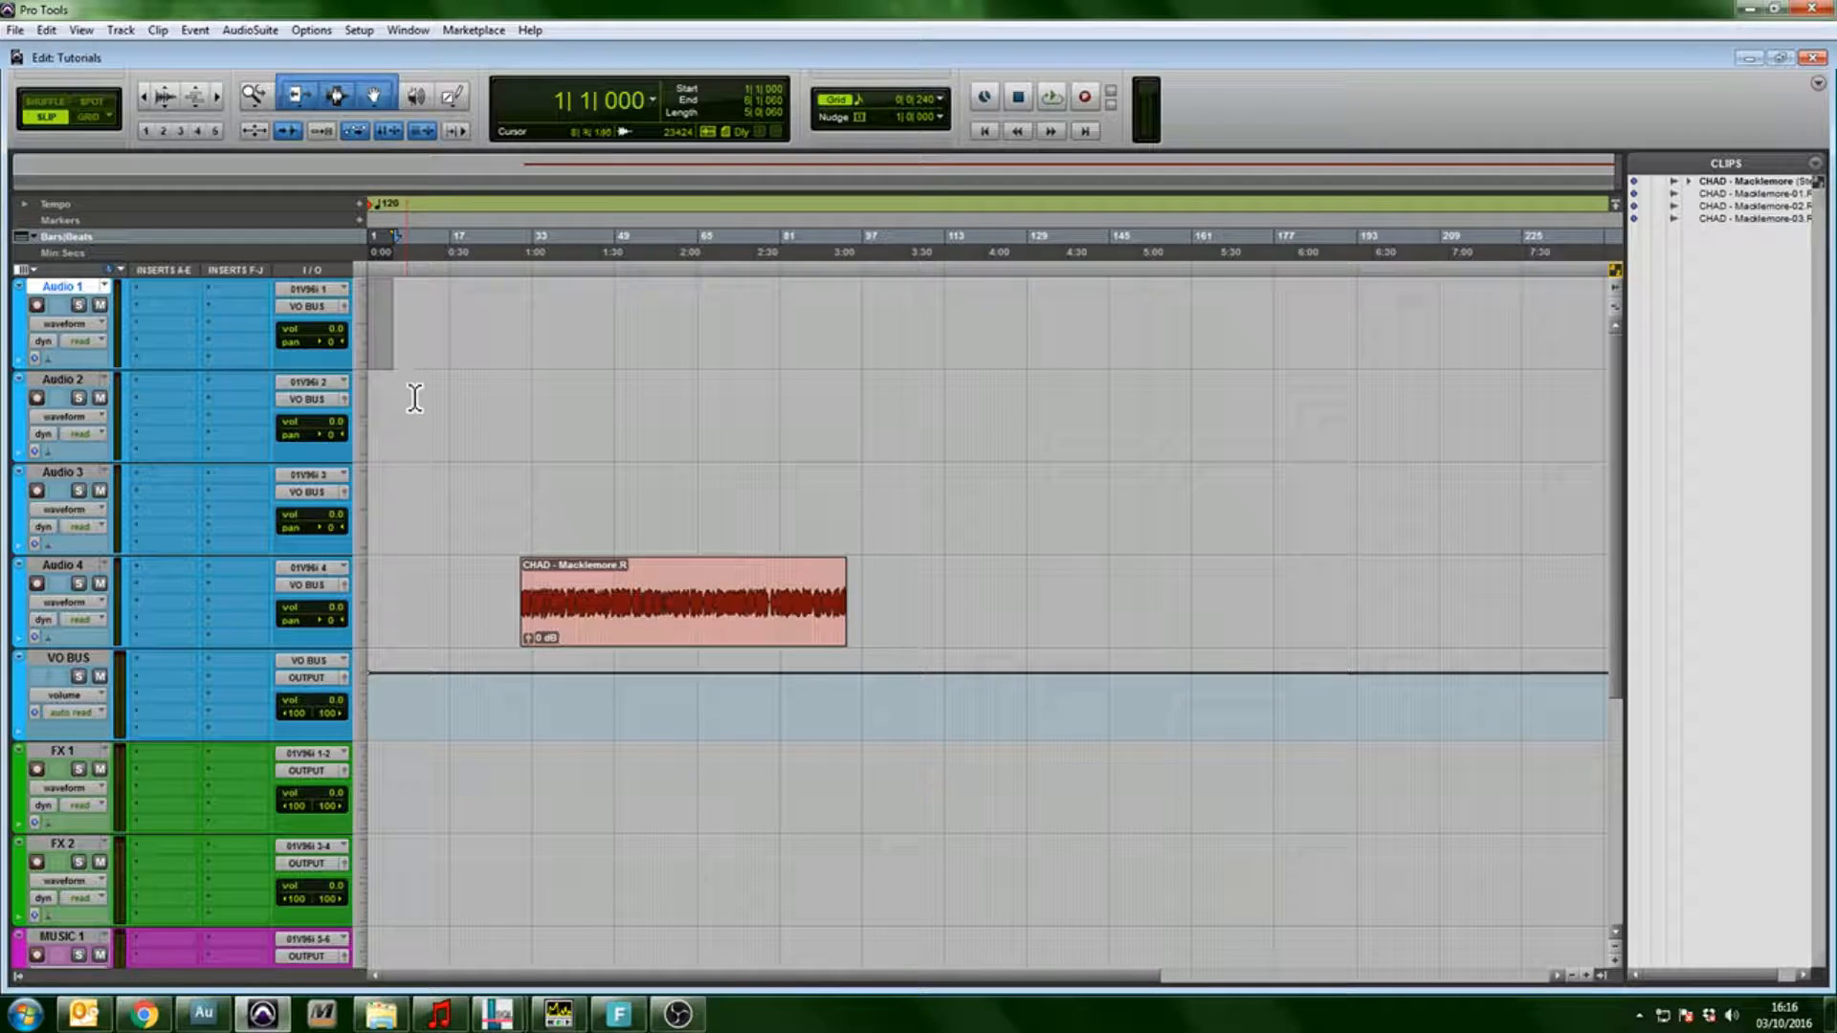
drag(408, 399, 370, 401)
drag(417, 509, 370, 509)
drag(398, 608, 371, 607)
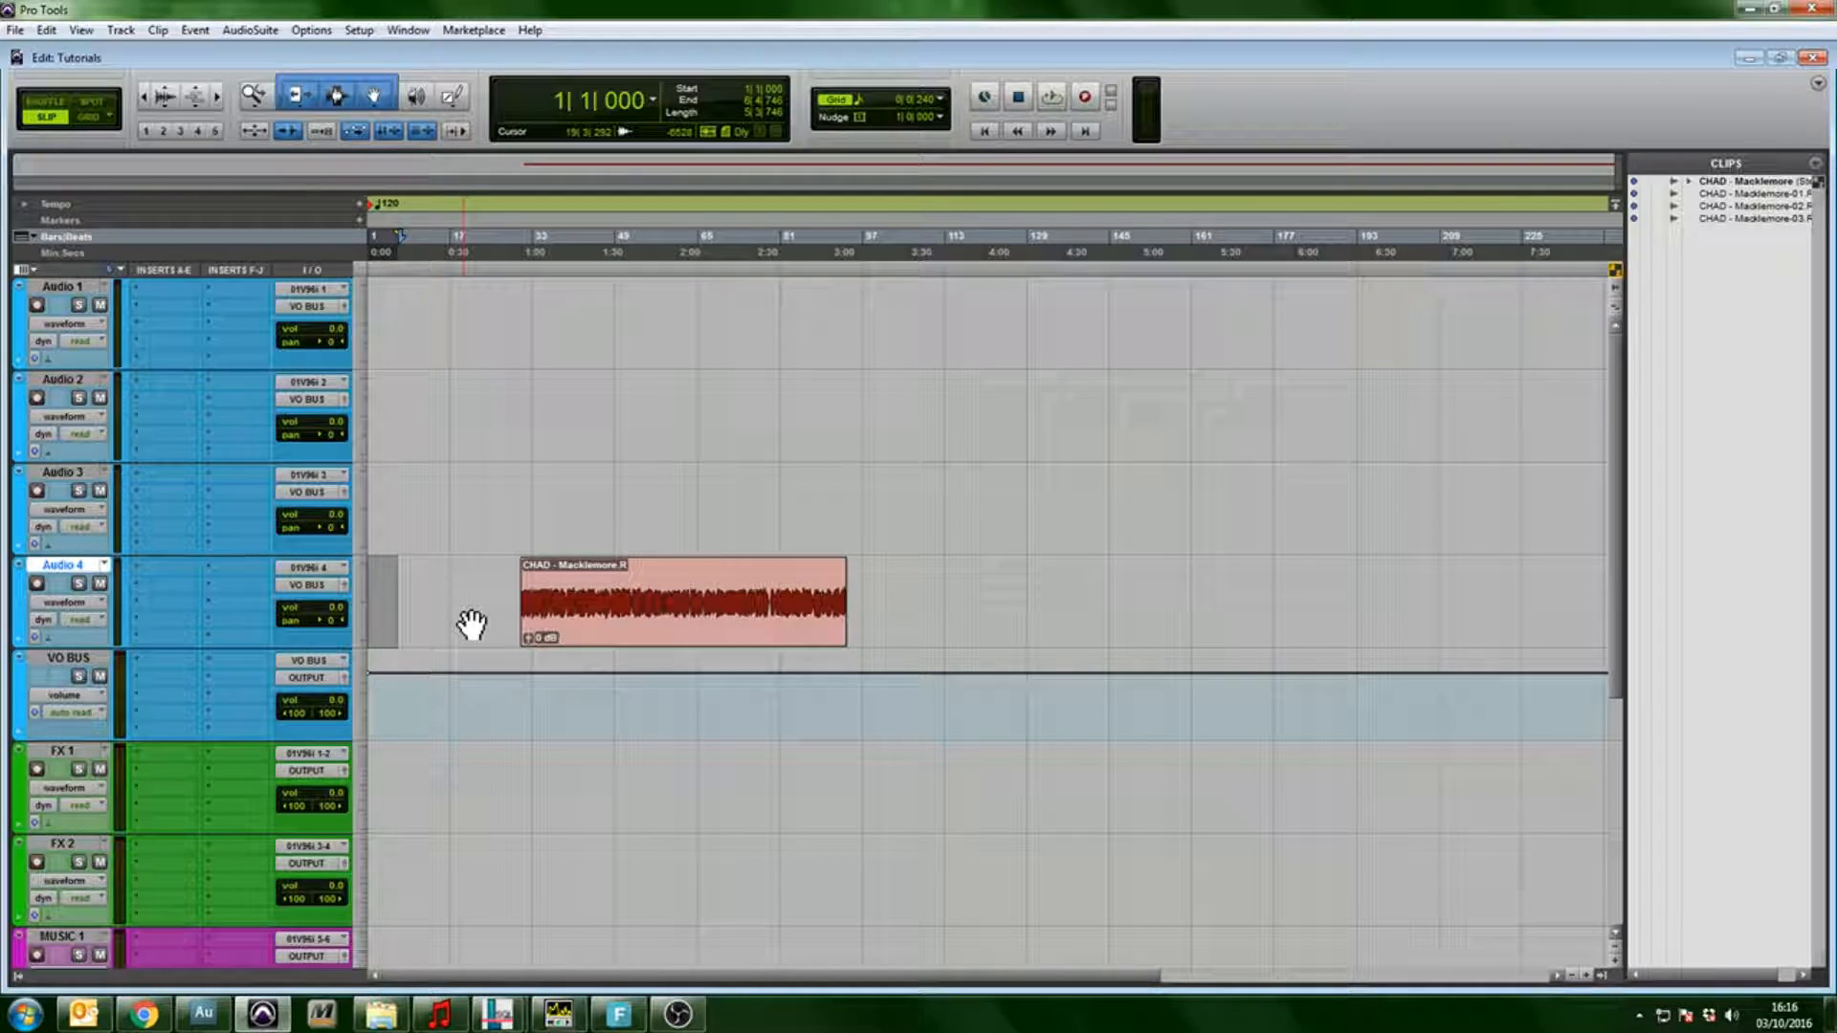
- Move the CHAD - Macklemore clip back to the start of the session and play it briefly
drag(587, 616, 307, 632)
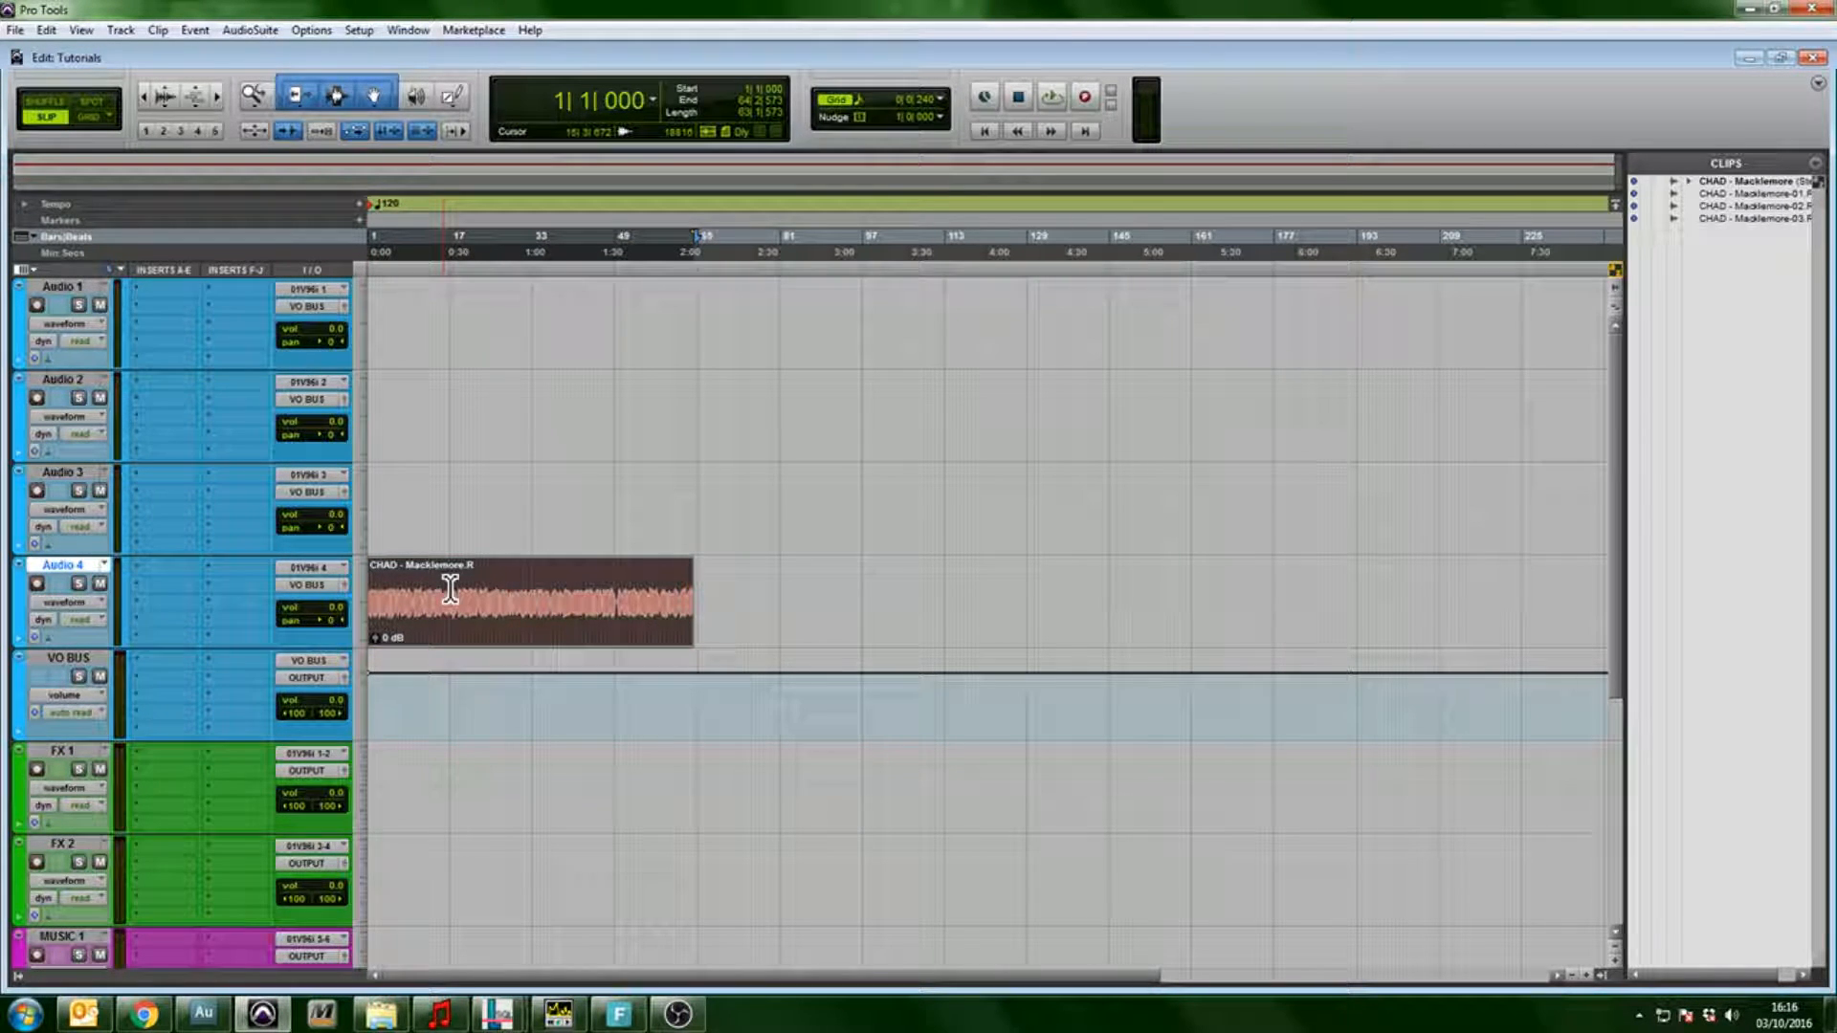
key(space)
key(space)
- Highlight the start of the Audio 1 and VO BUS tracks, and move the voice clip to about bar 24 and back
drag(433, 581, 394, 299)
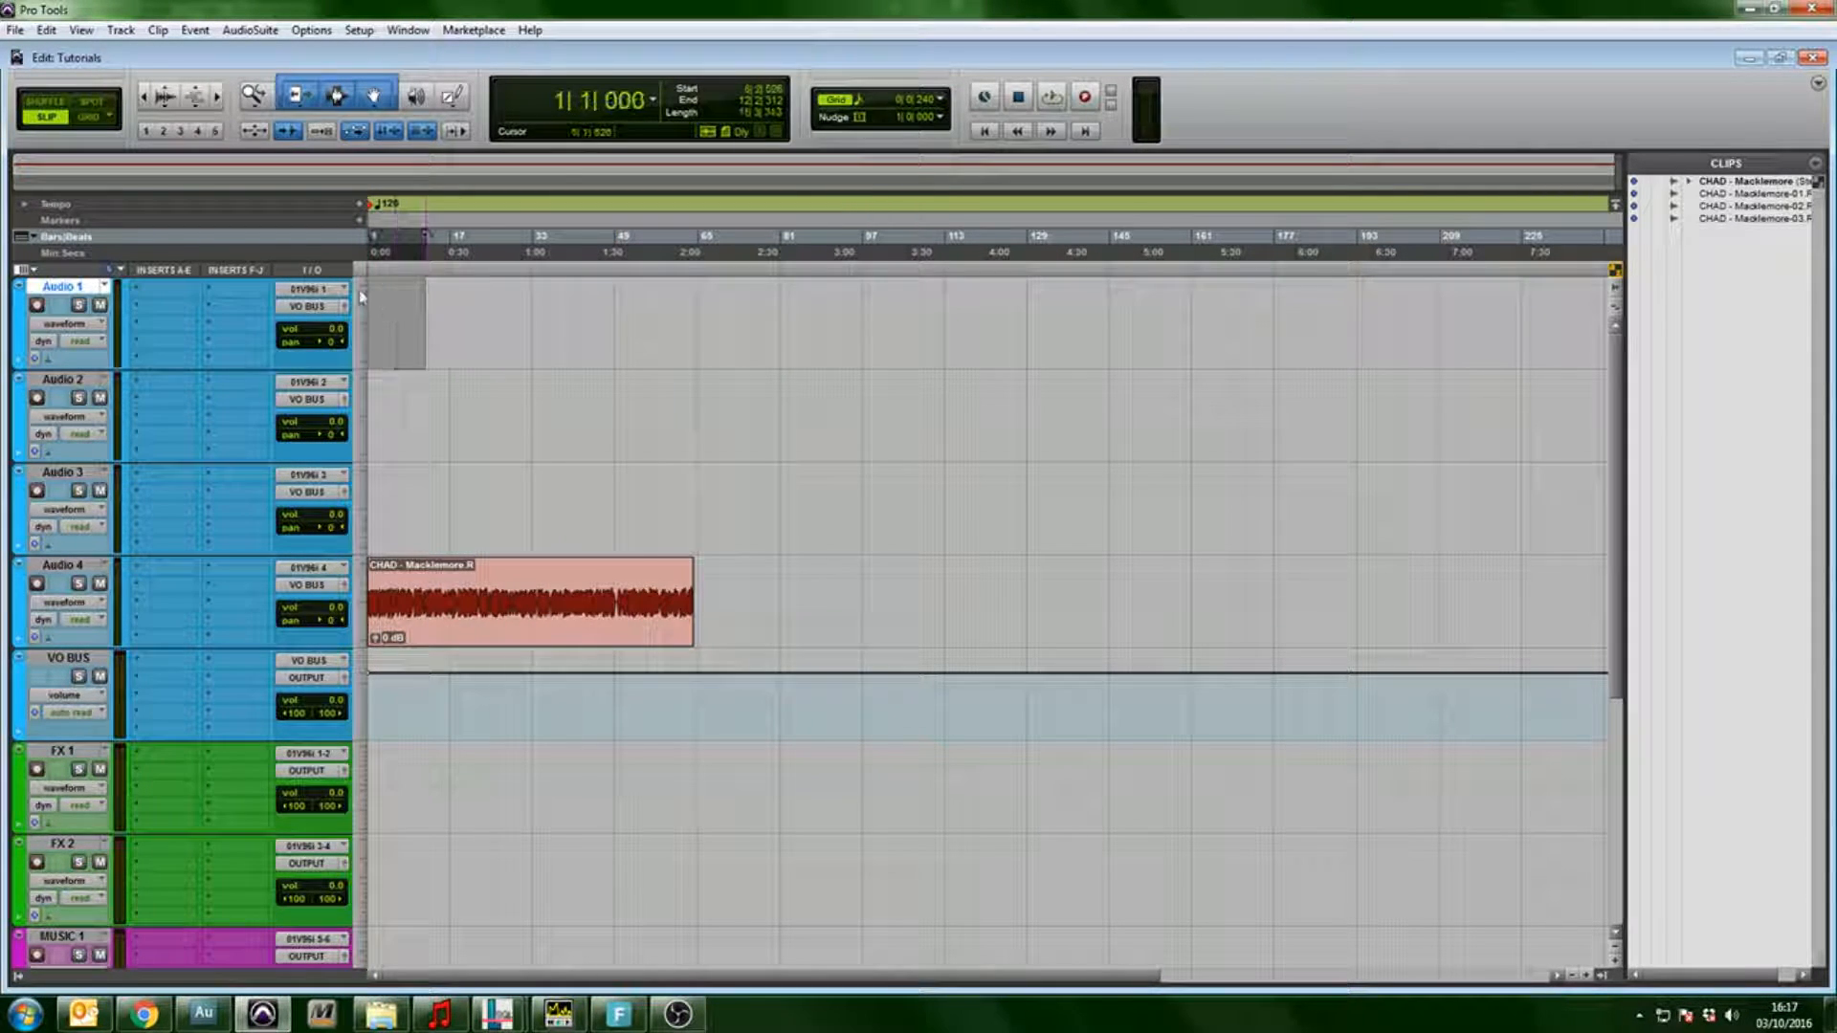
drag(473, 708, 247, 704)
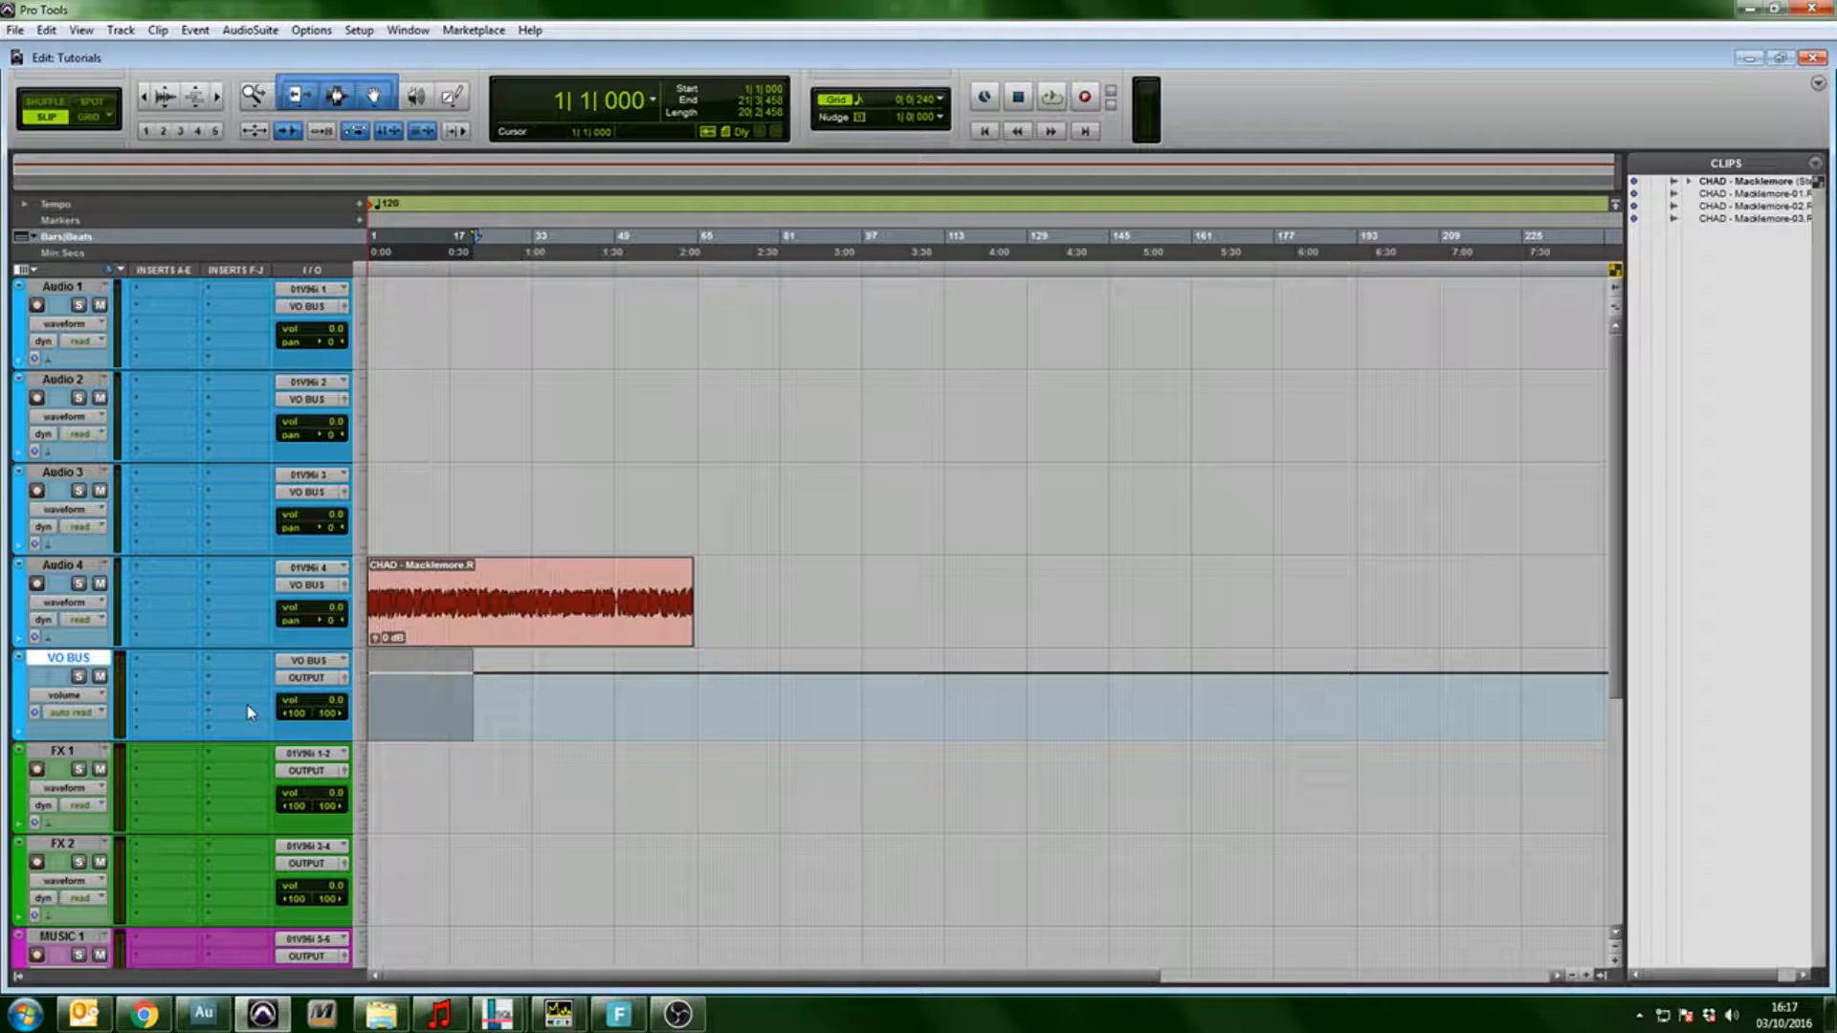
drag(414, 640, 570, 599)
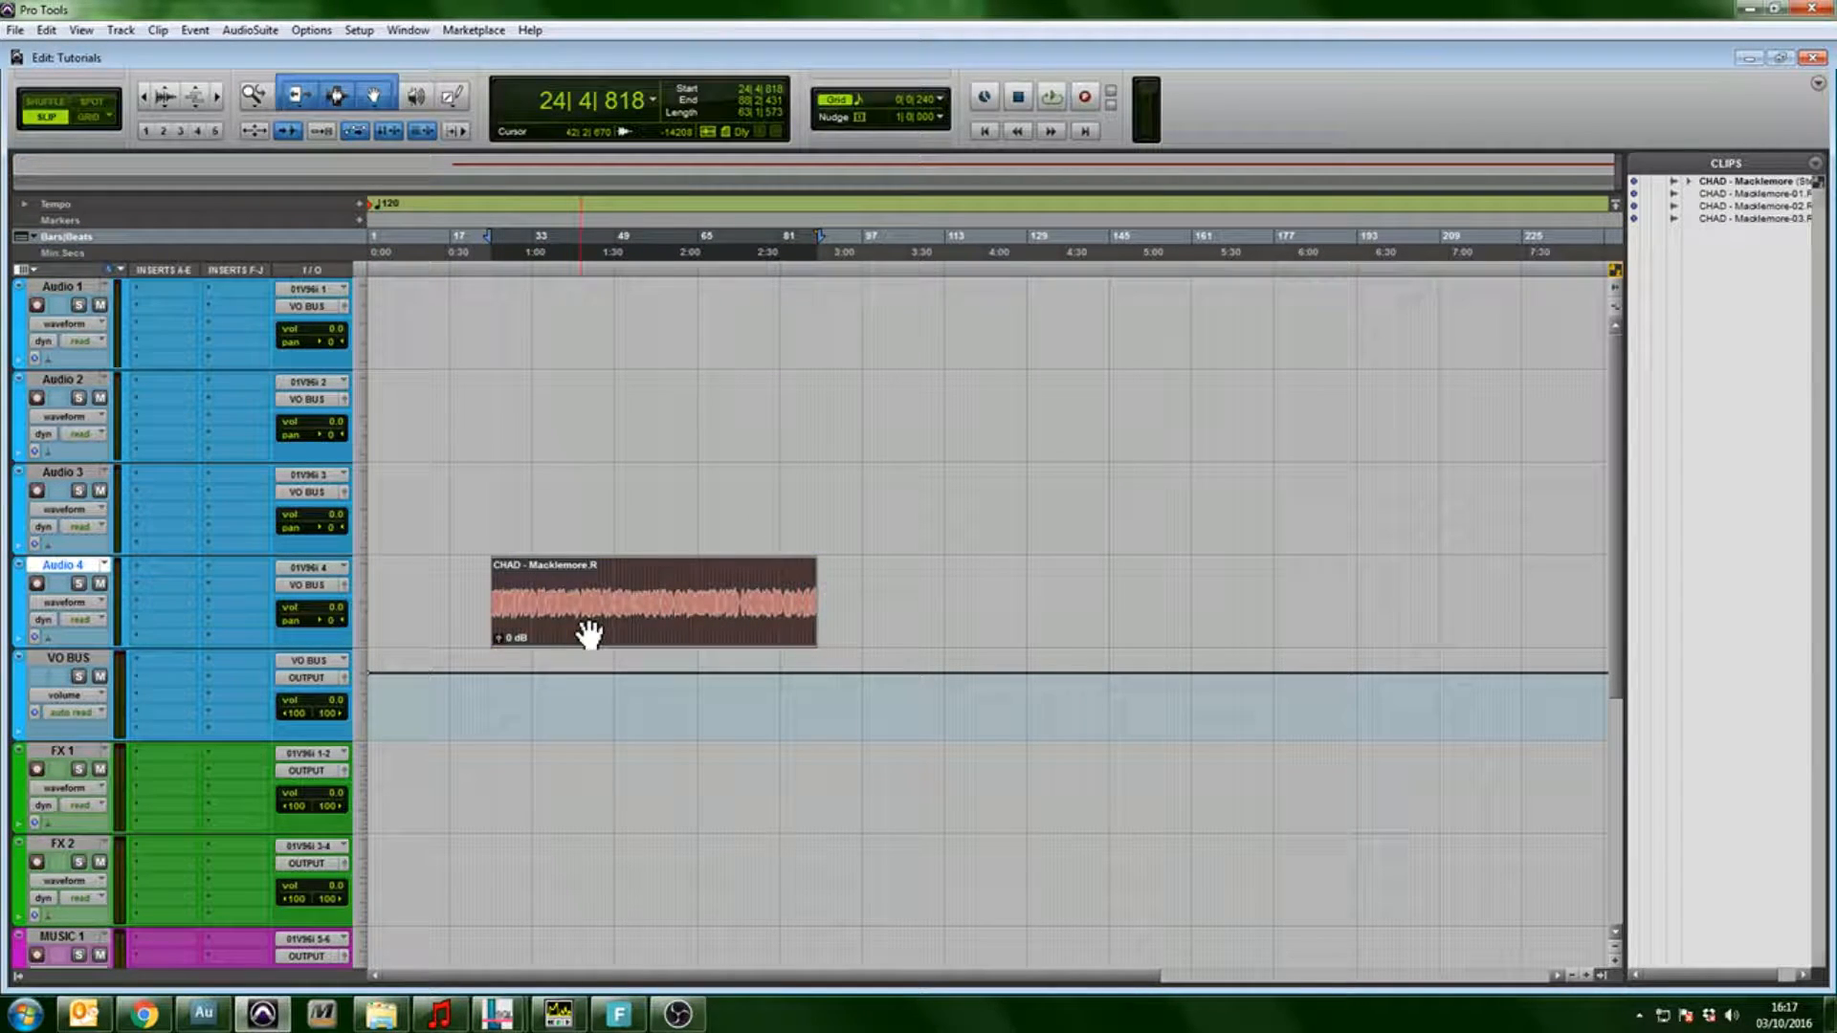
drag(581, 629, 314, 618)
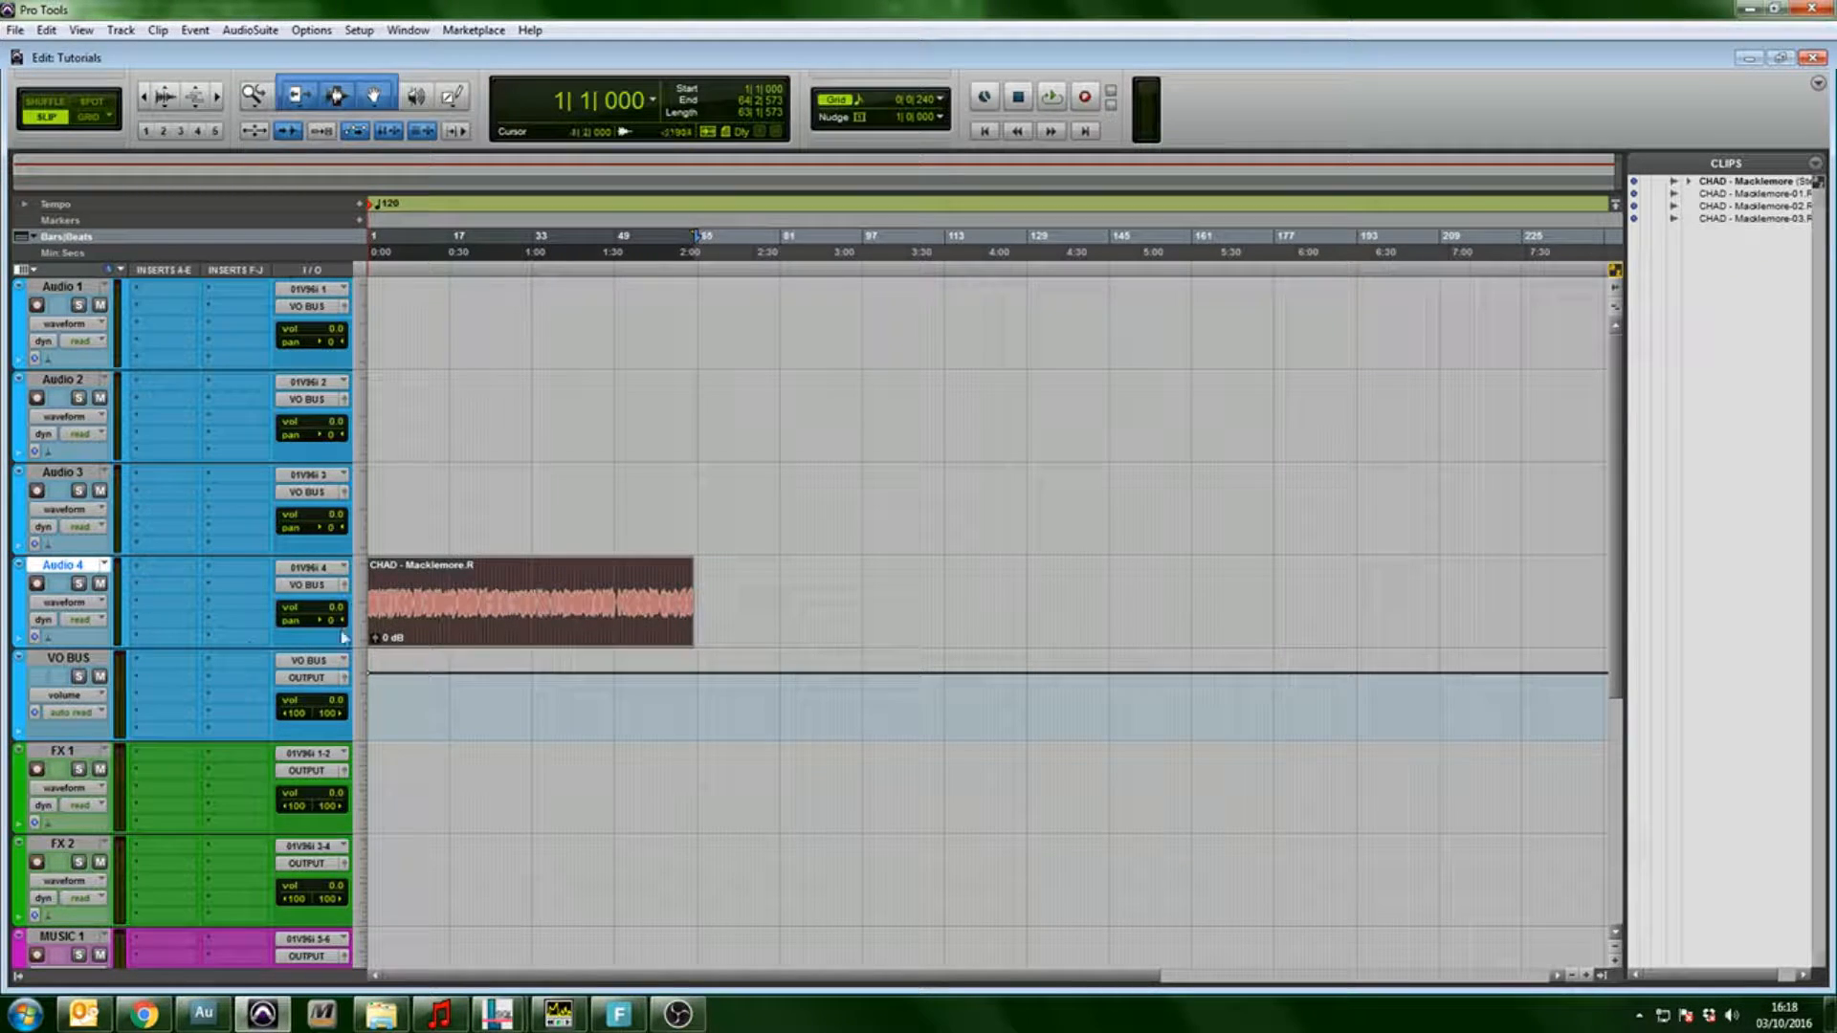
- Insert the stereo multichannel EQ3 7-Band plug-in in the first insert slot of the VO BUS track
click(175, 669)
mouse_move(251, 690)
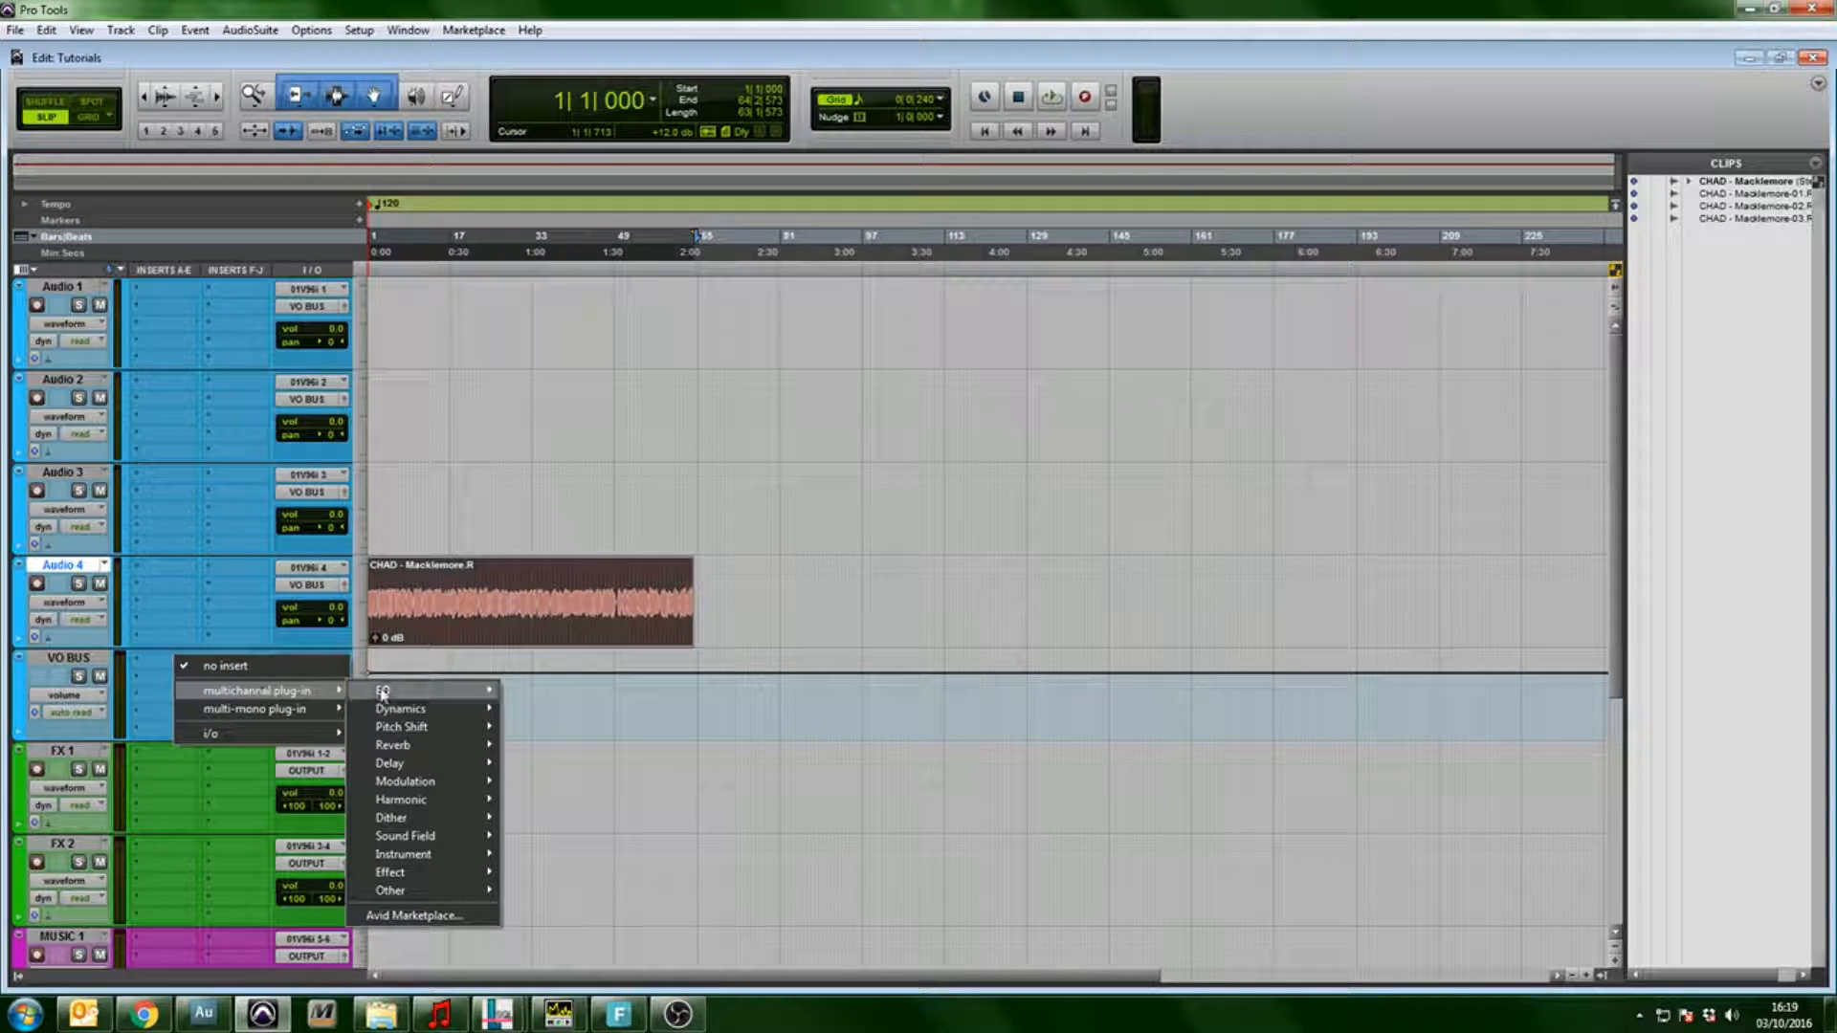
mouse_move(383, 693)
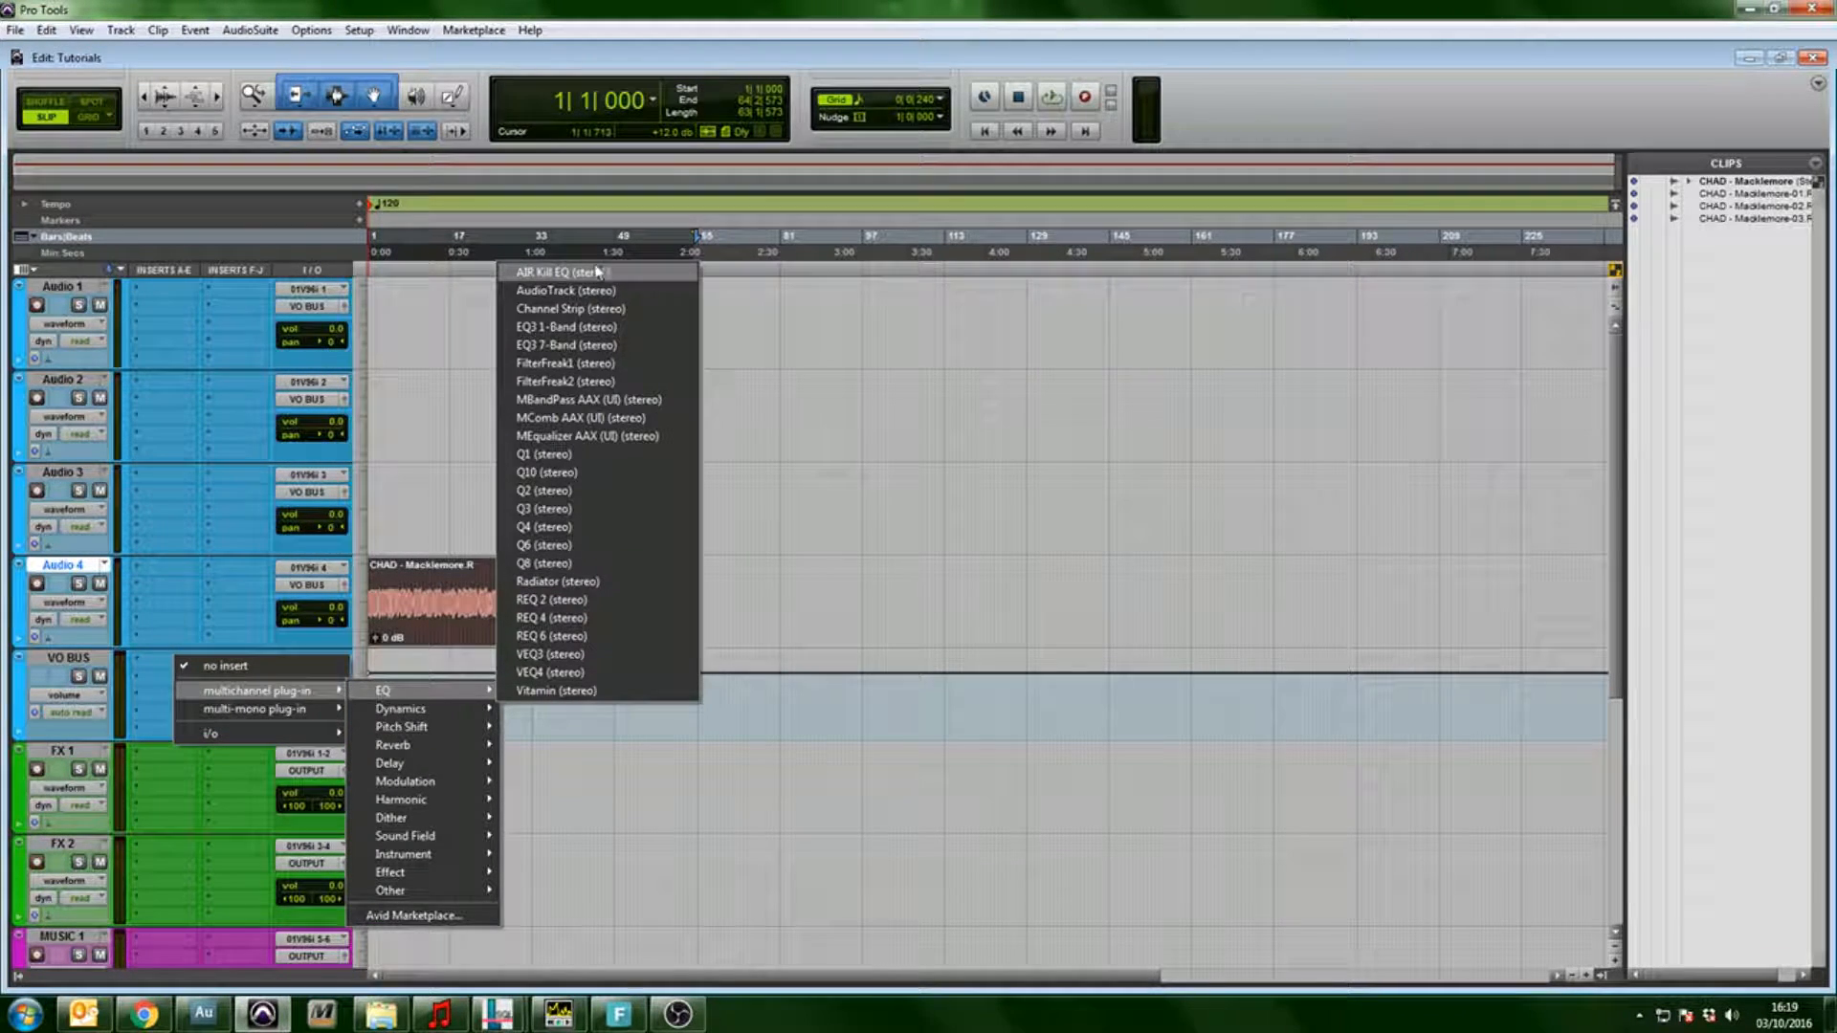
click(604, 346)
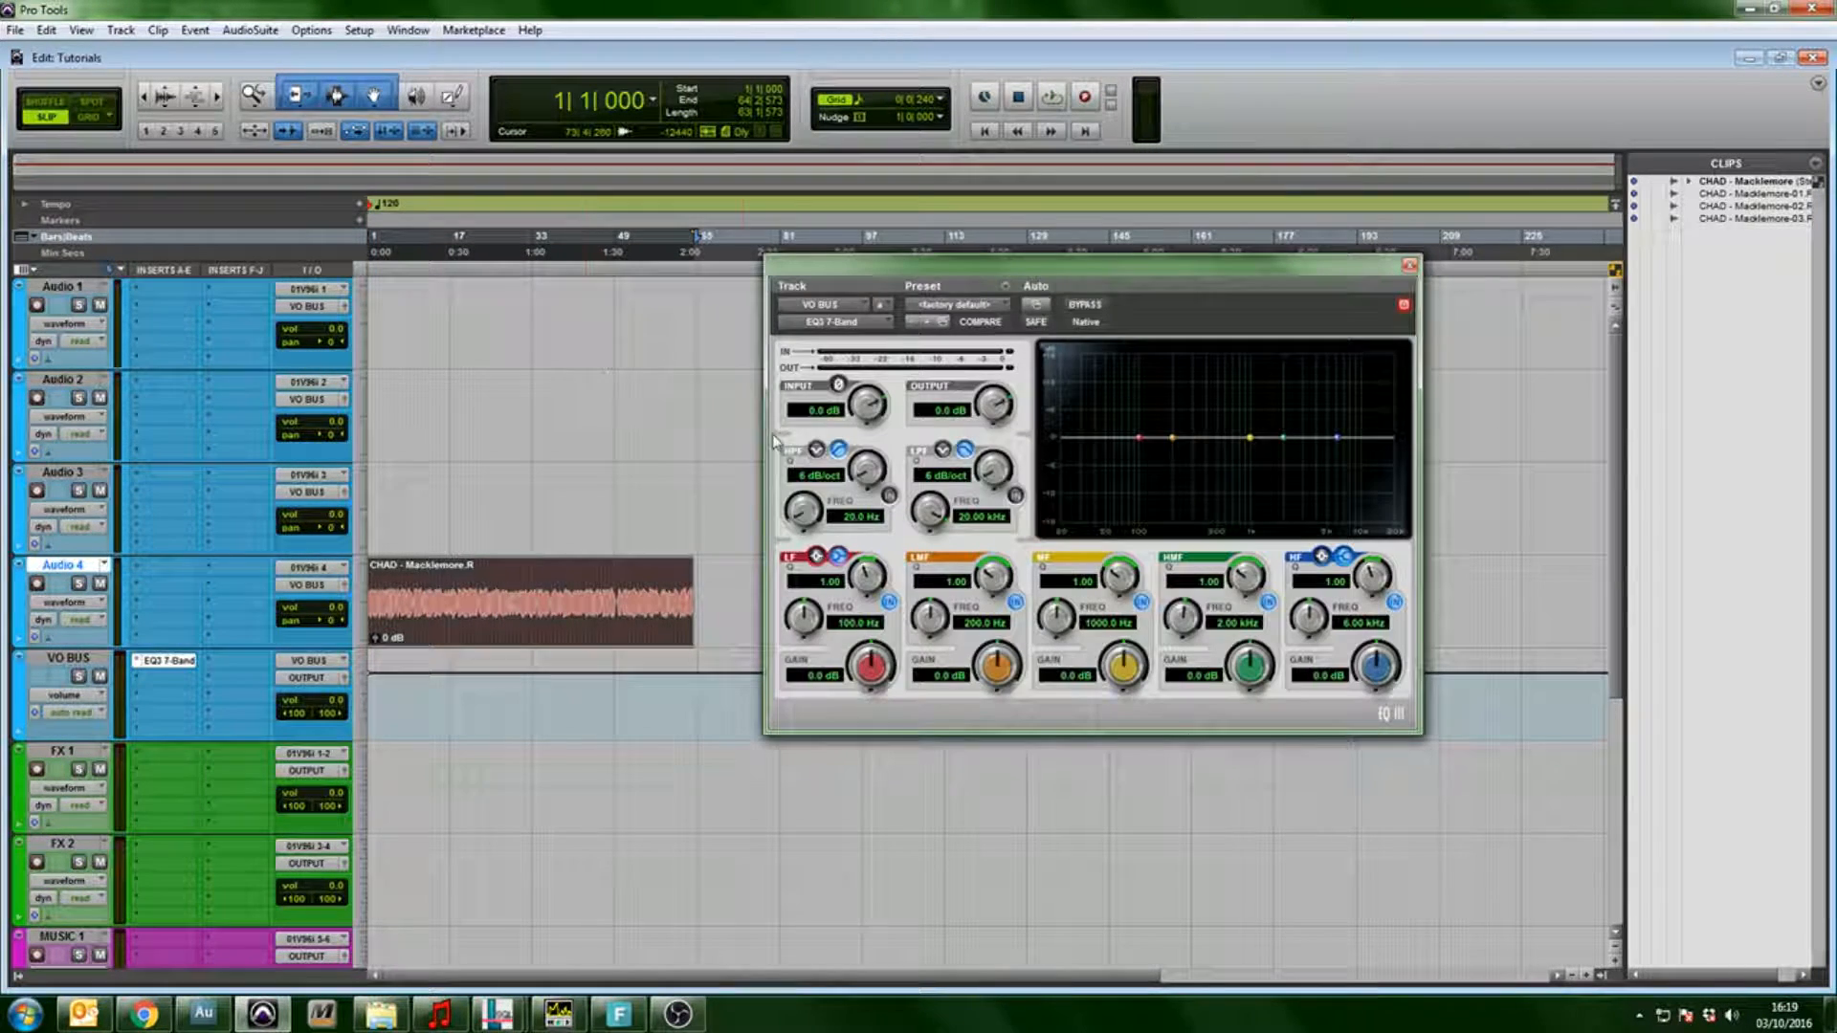
drag(1020, 280, 977, 285)
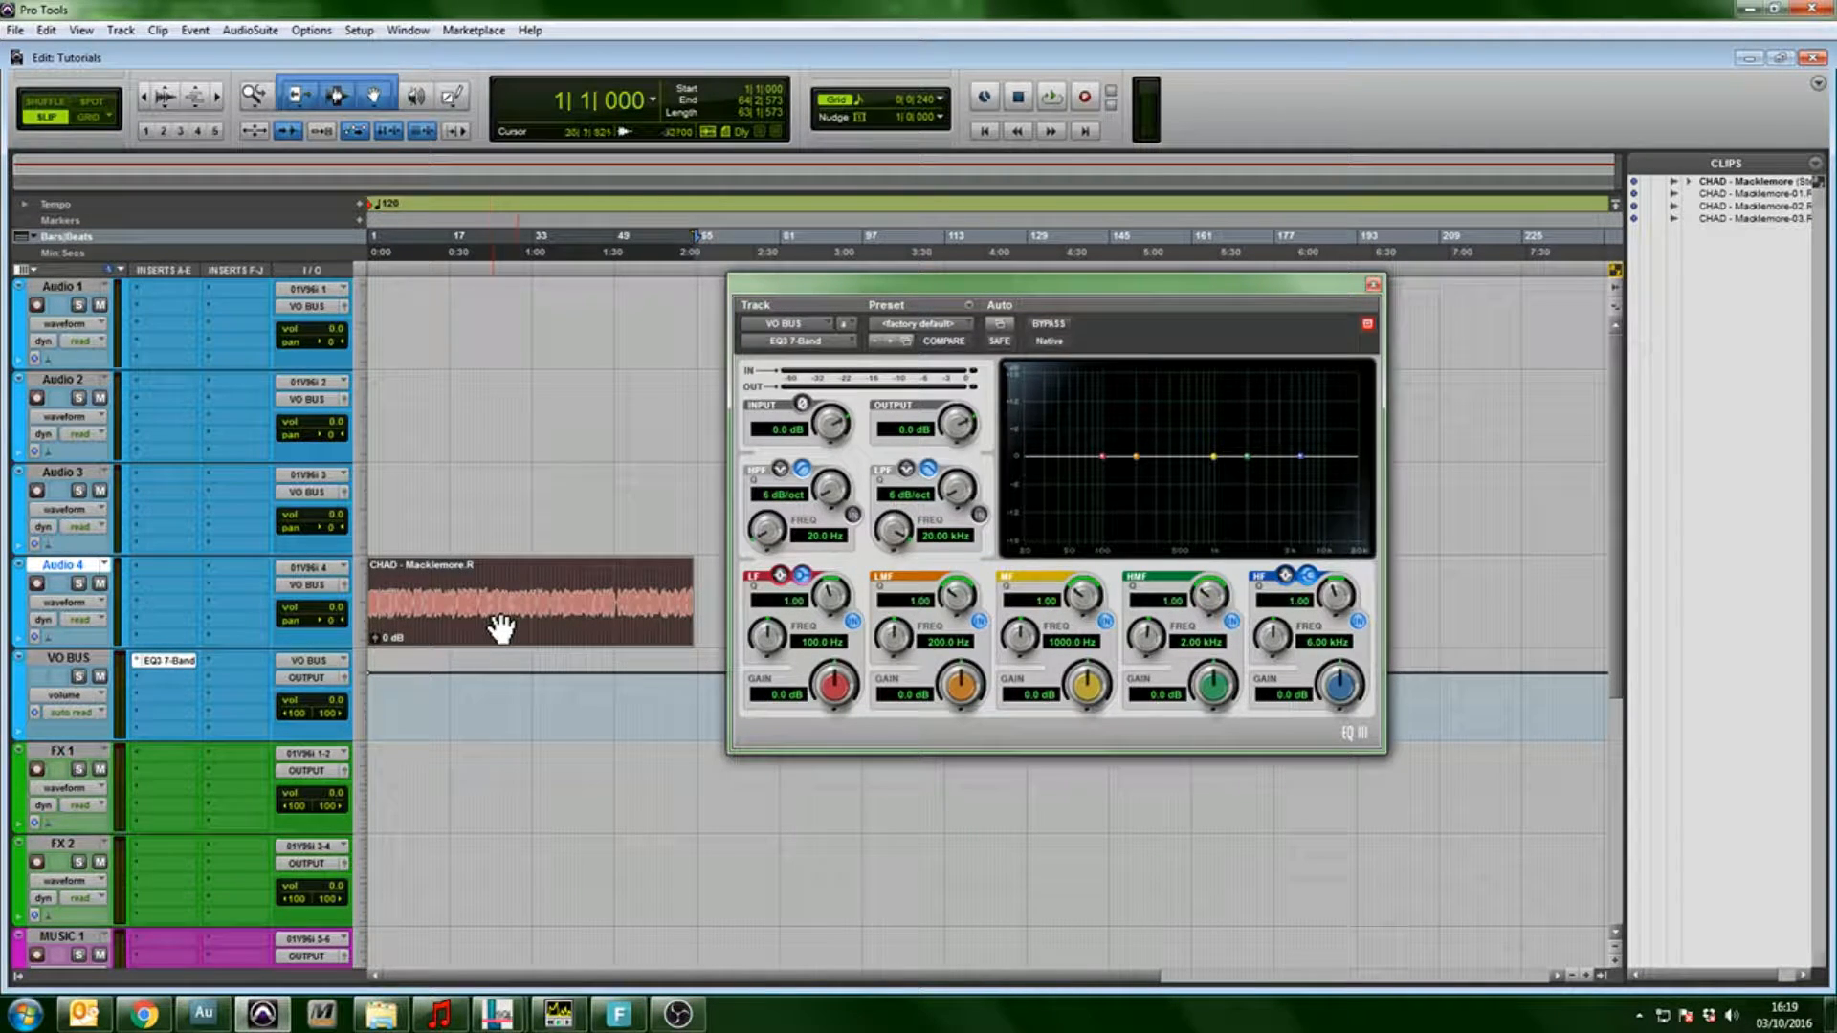
- Play the voice clip and cut the EQ's low-frequency band by 6.4 dB at about 106 Hz
key(space)
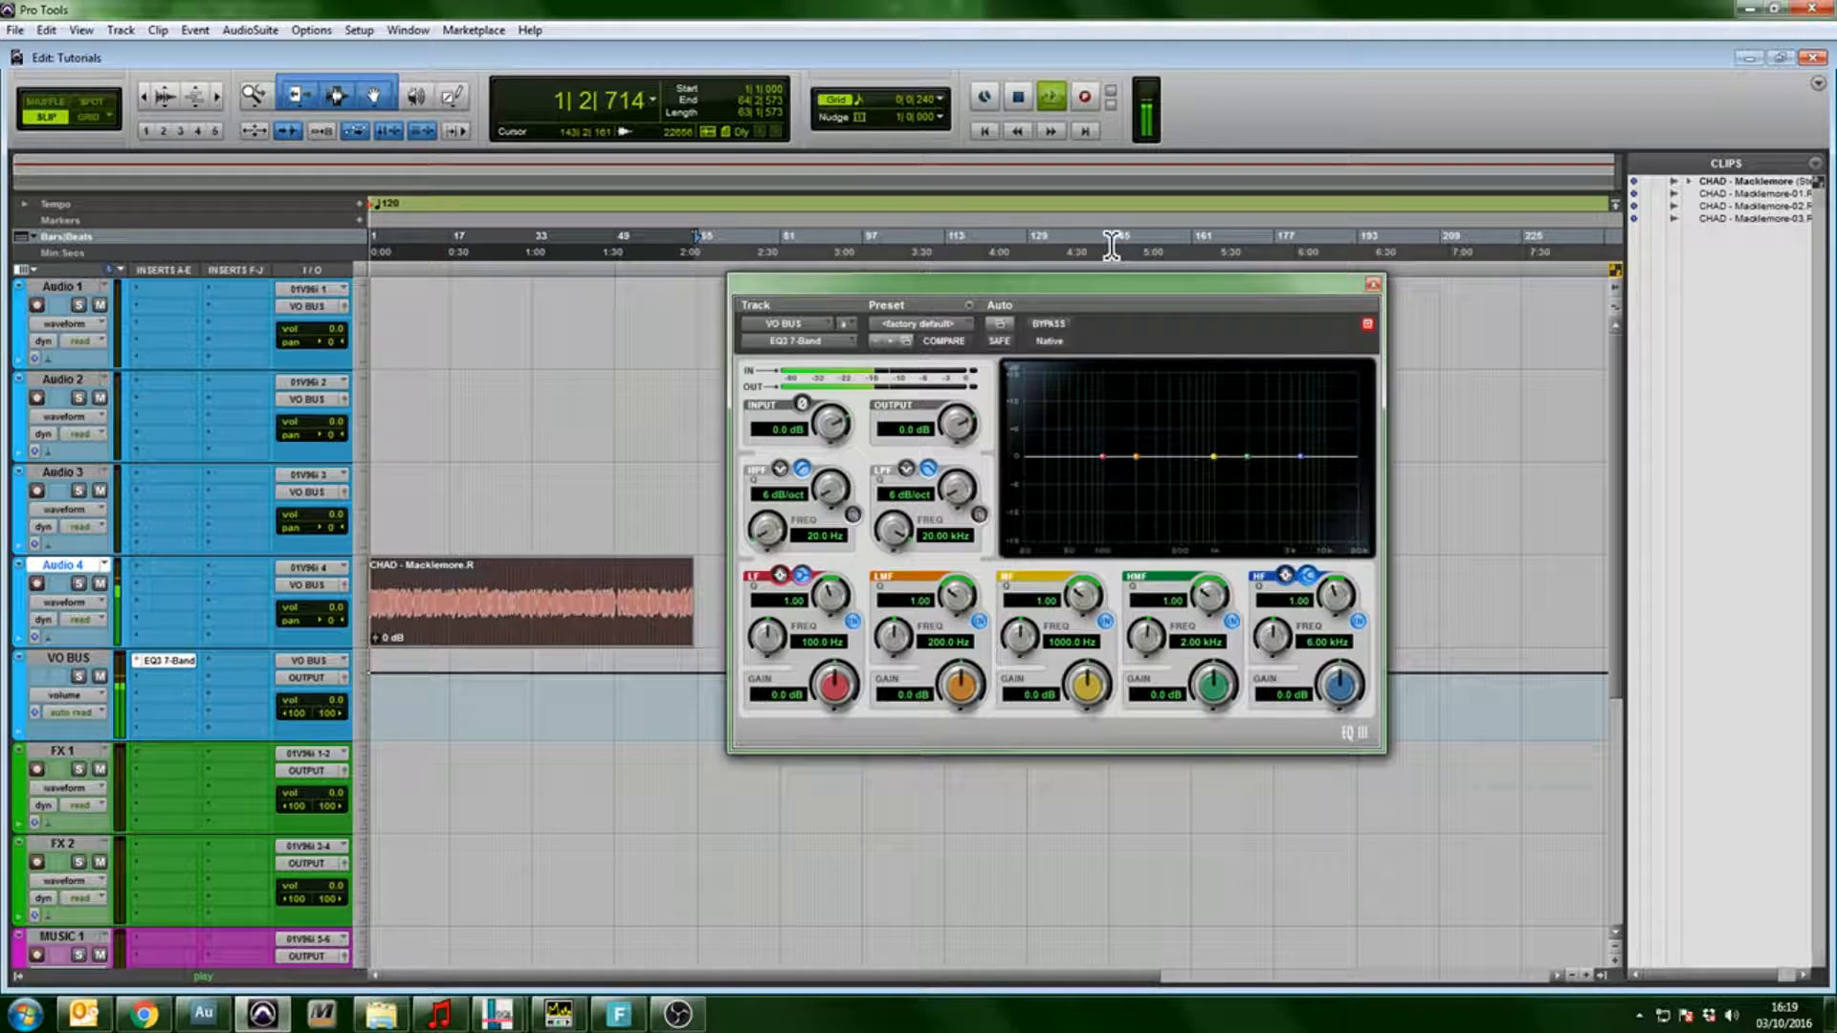
drag(1103, 456, 1106, 488)
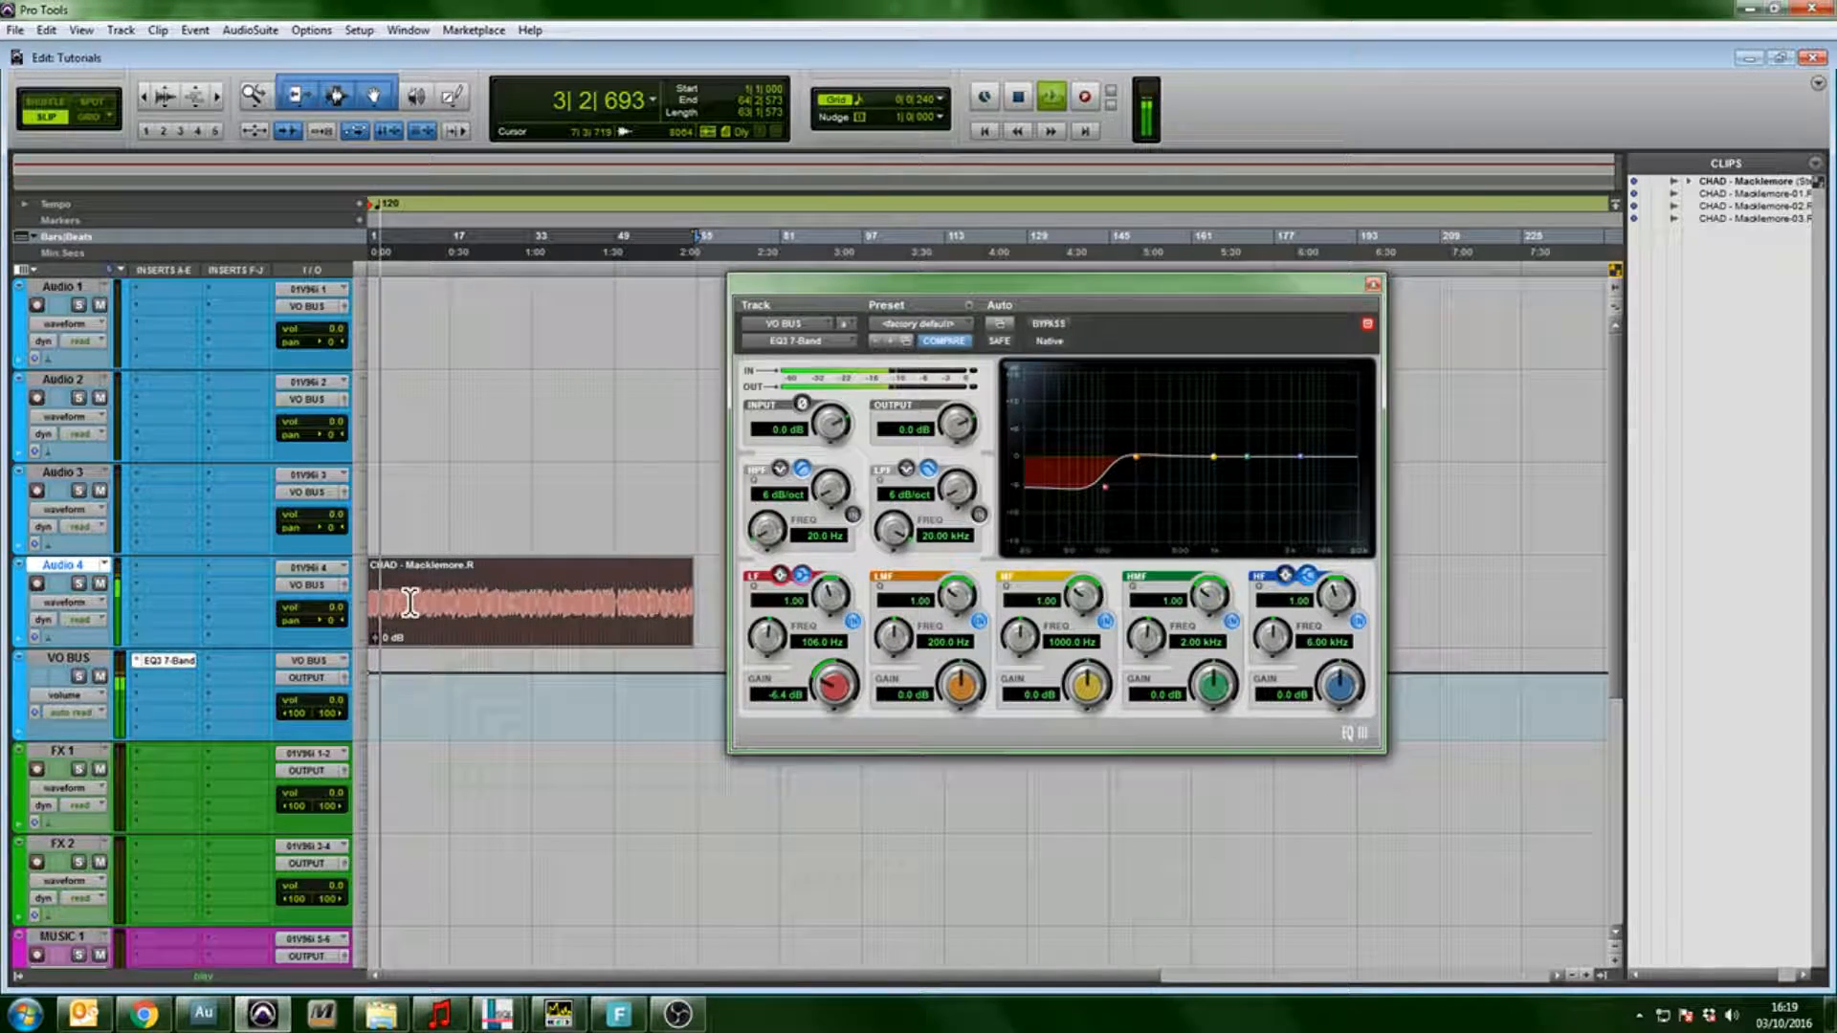
key(space)
- With the clip's opening bars playing, set LMF to about 6.4 dB, MF to -1.9 dB, HMF to 9.9 dB and HF to 6.8 dB
drag(409, 605, 365, 607)
key(space)
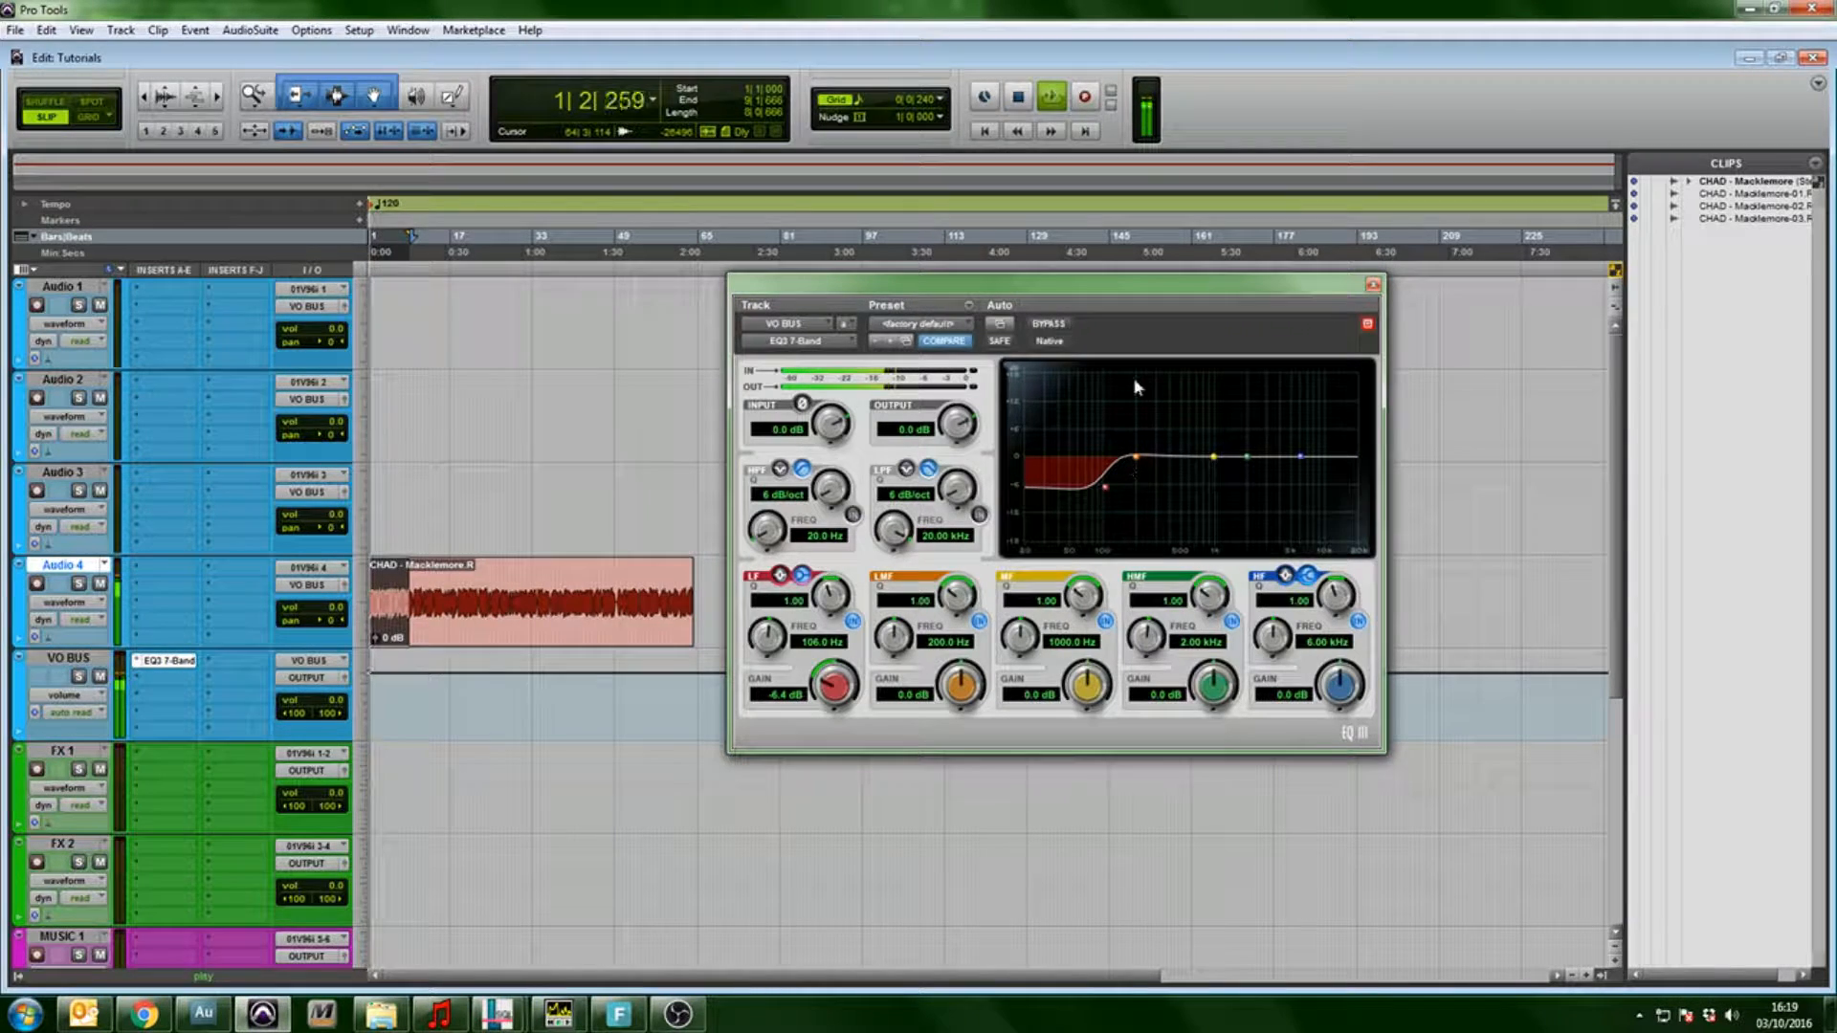
drag(1139, 463, 1140, 429)
drag(1247, 456, 1301, 433)
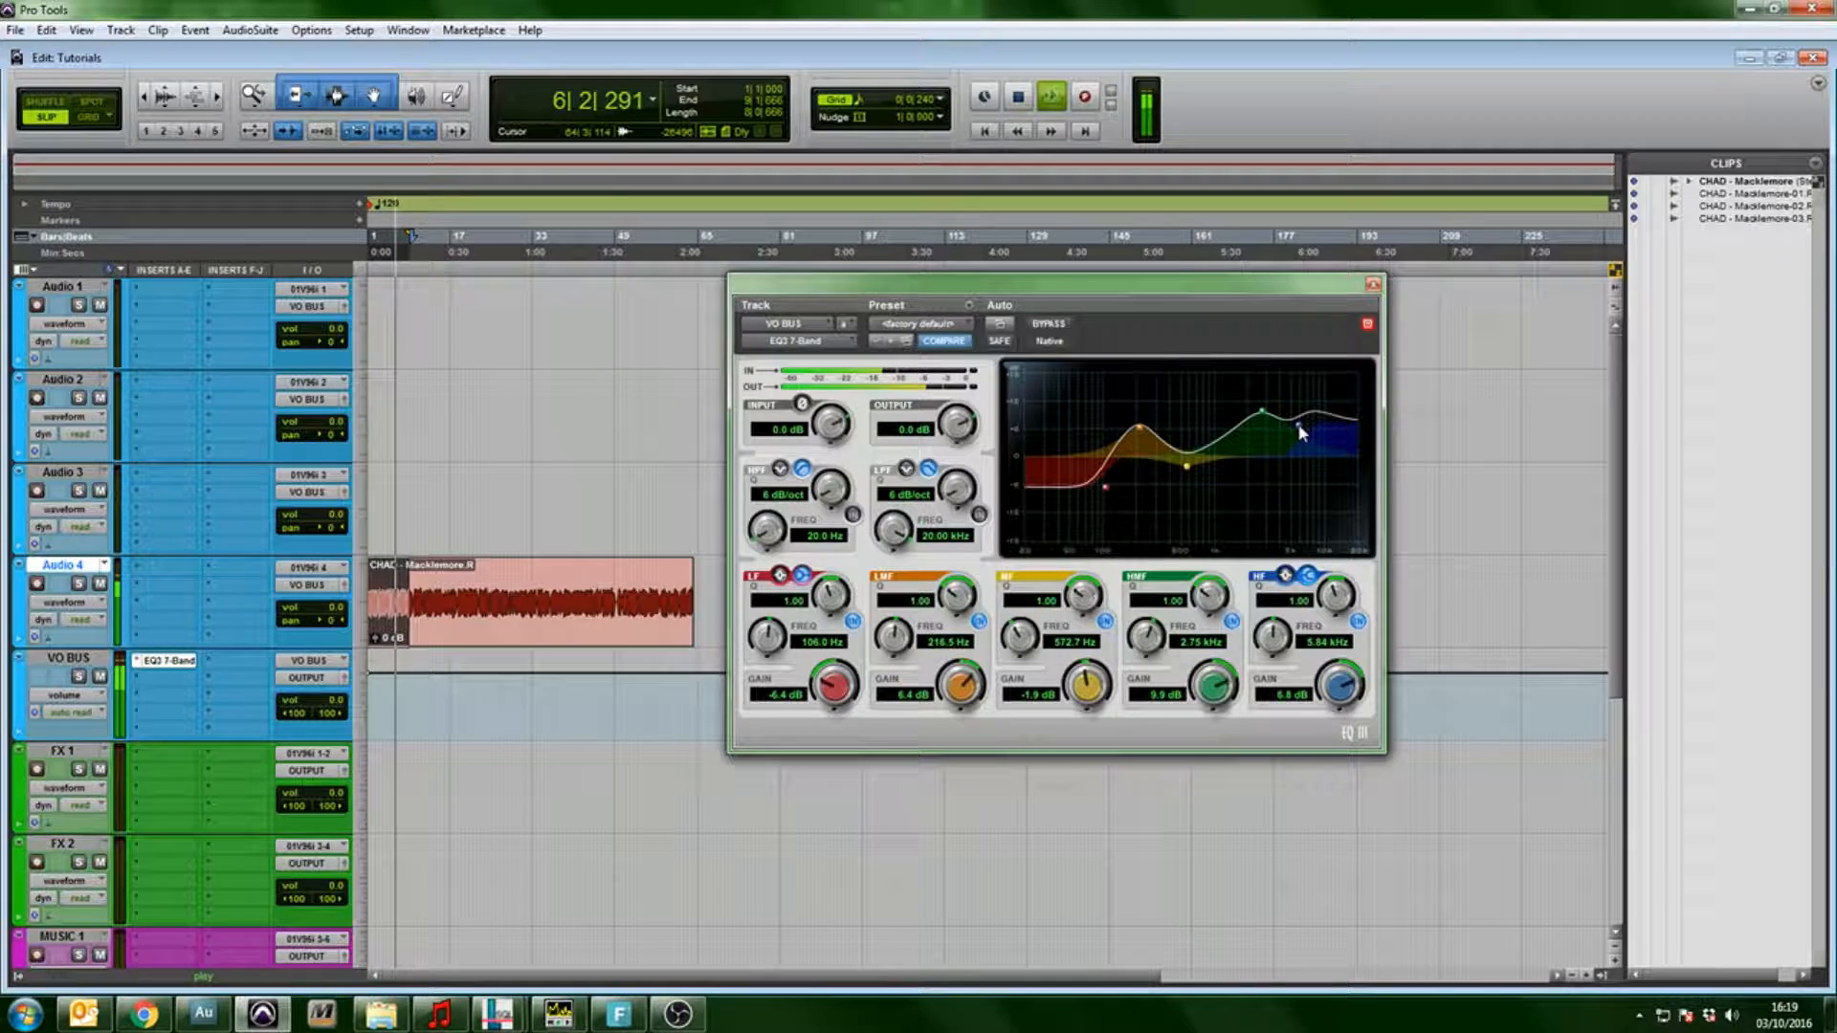
key(space)
- Retune during playback: LMF 4.8 dB at 200 Hz, MF -2.5 dB at 518.6 Hz, HMF 9.1 dB at 3.56 kHz, HF 5.6 dB at 6.85 kHz
key(space)
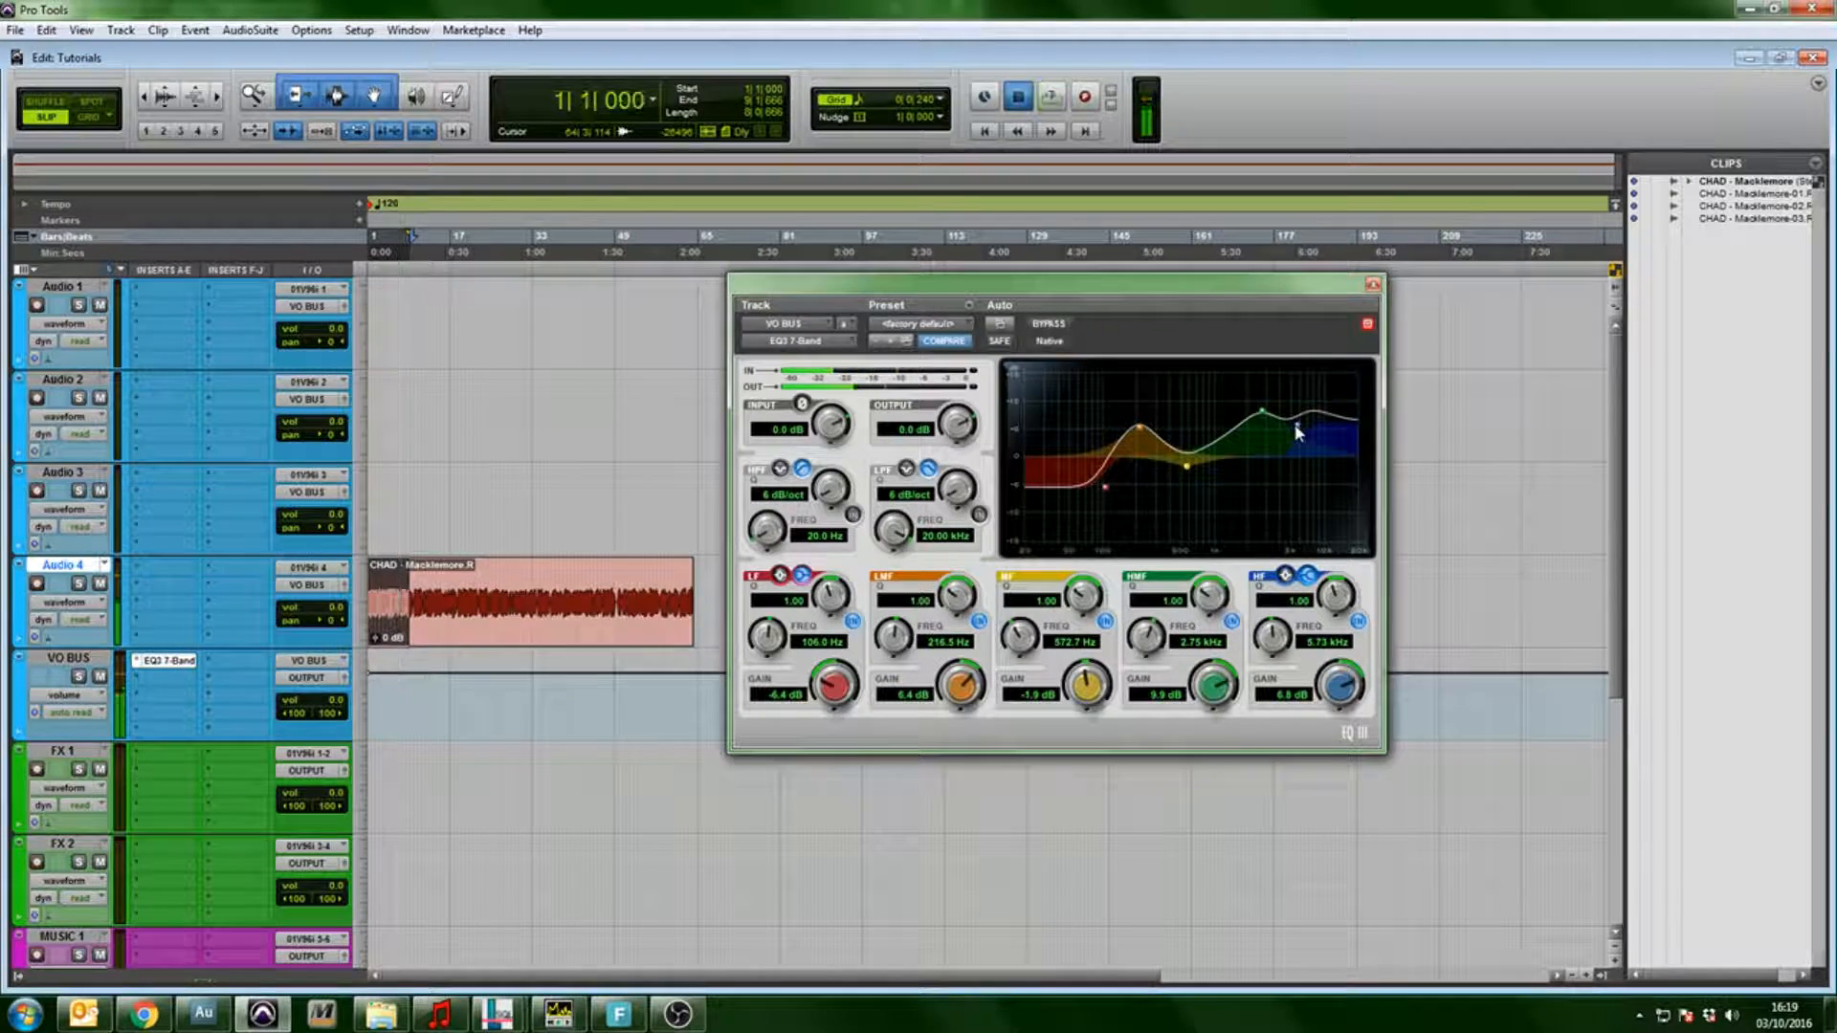
drag(1142, 435, 1144, 442)
drag(1265, 419, 1310, 434)
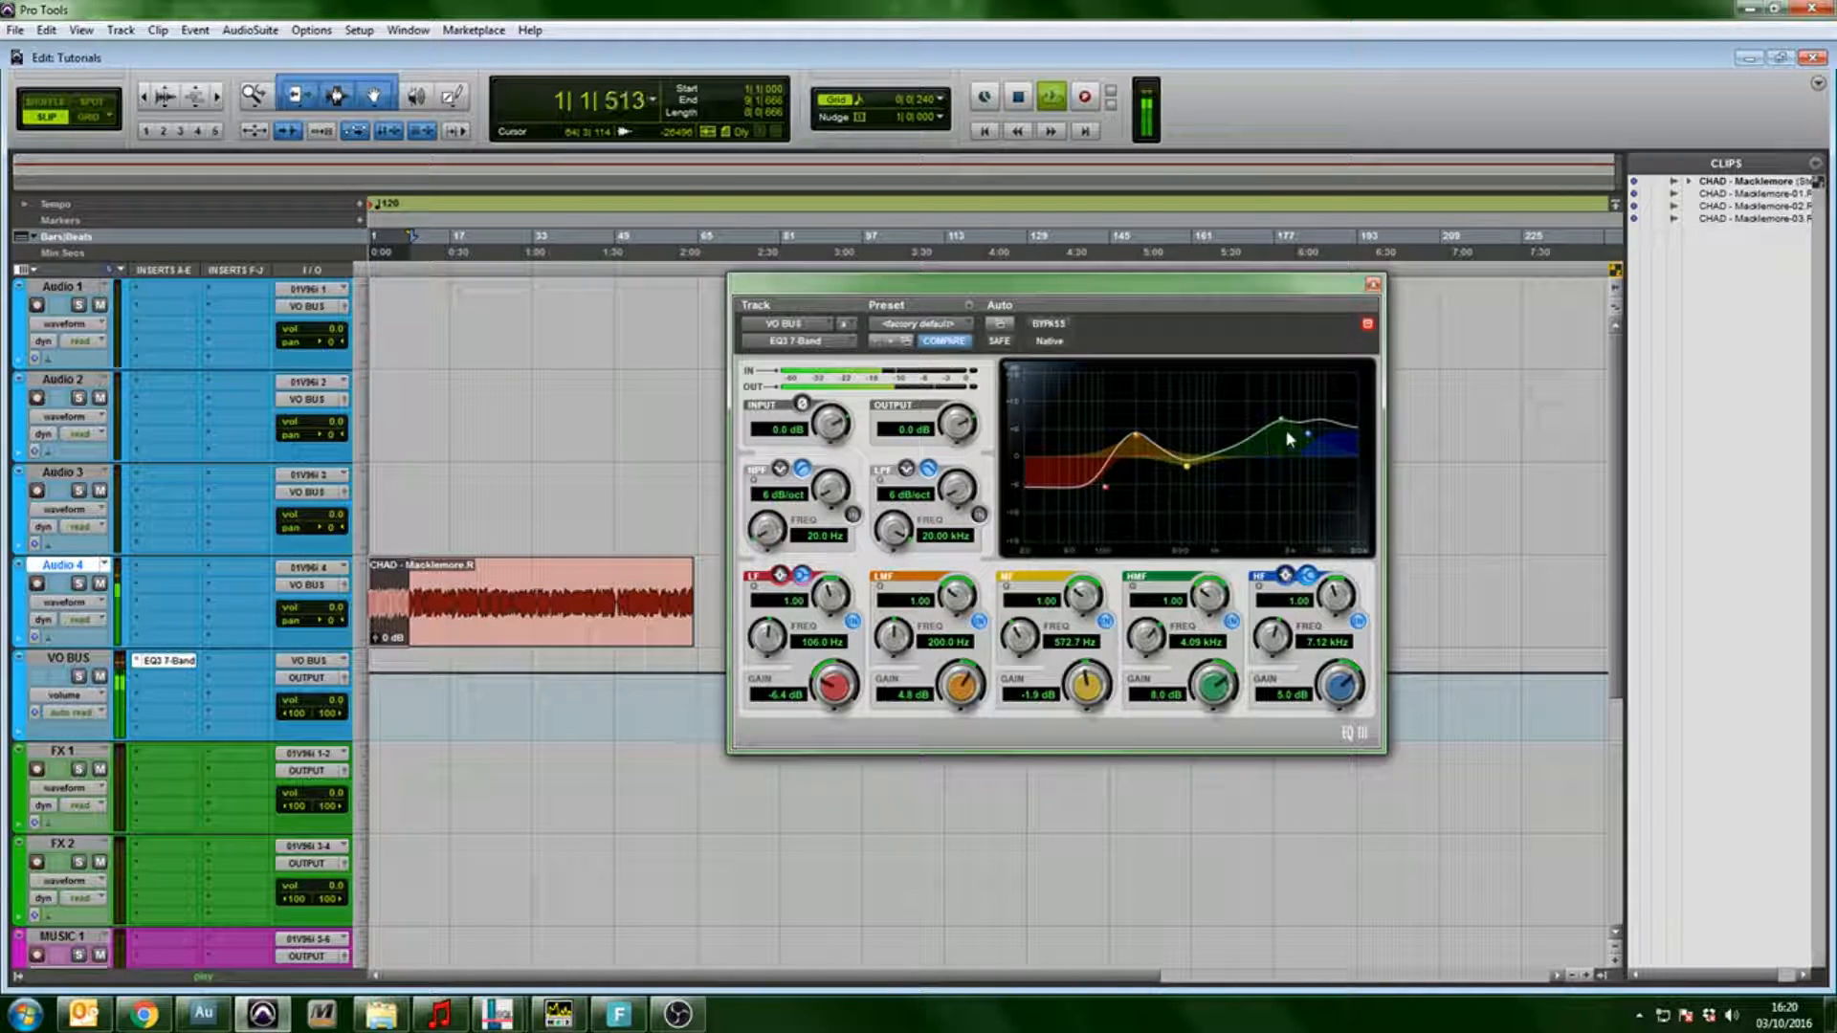
drag(1282, 421, 1301, 424)
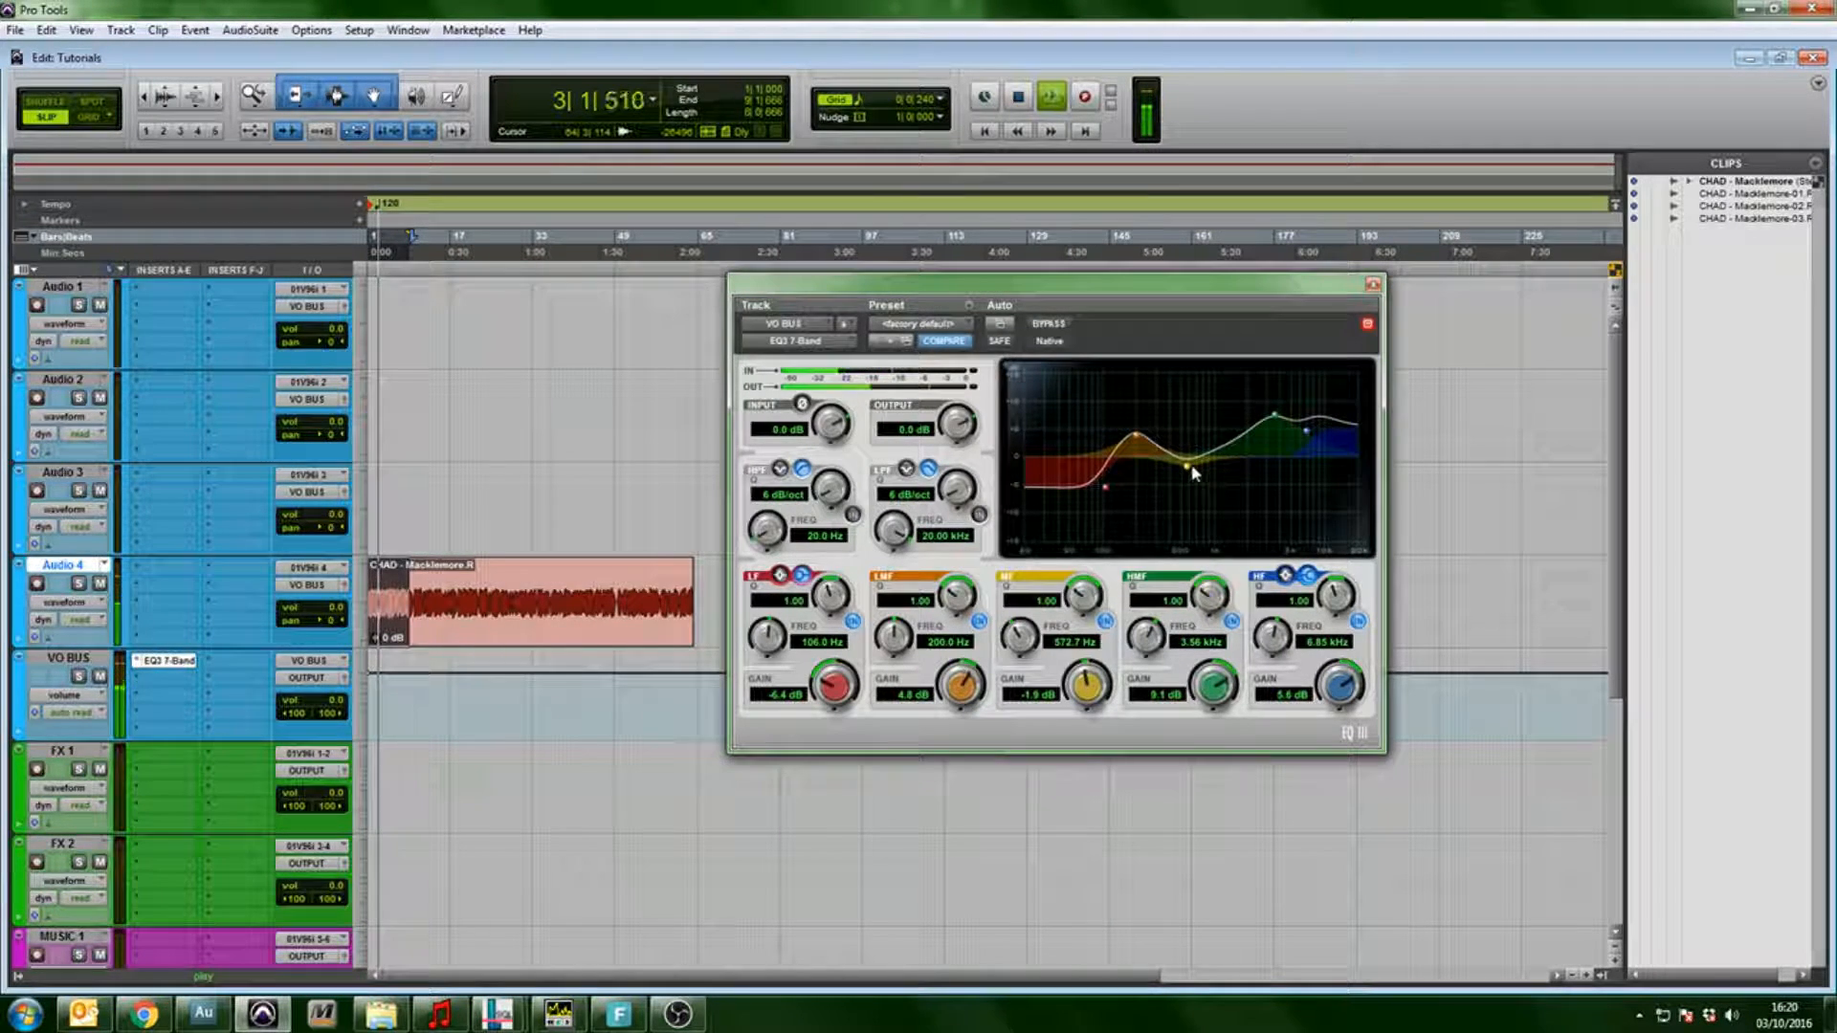
drag(1189, 470, 1183, 469)
key(space)
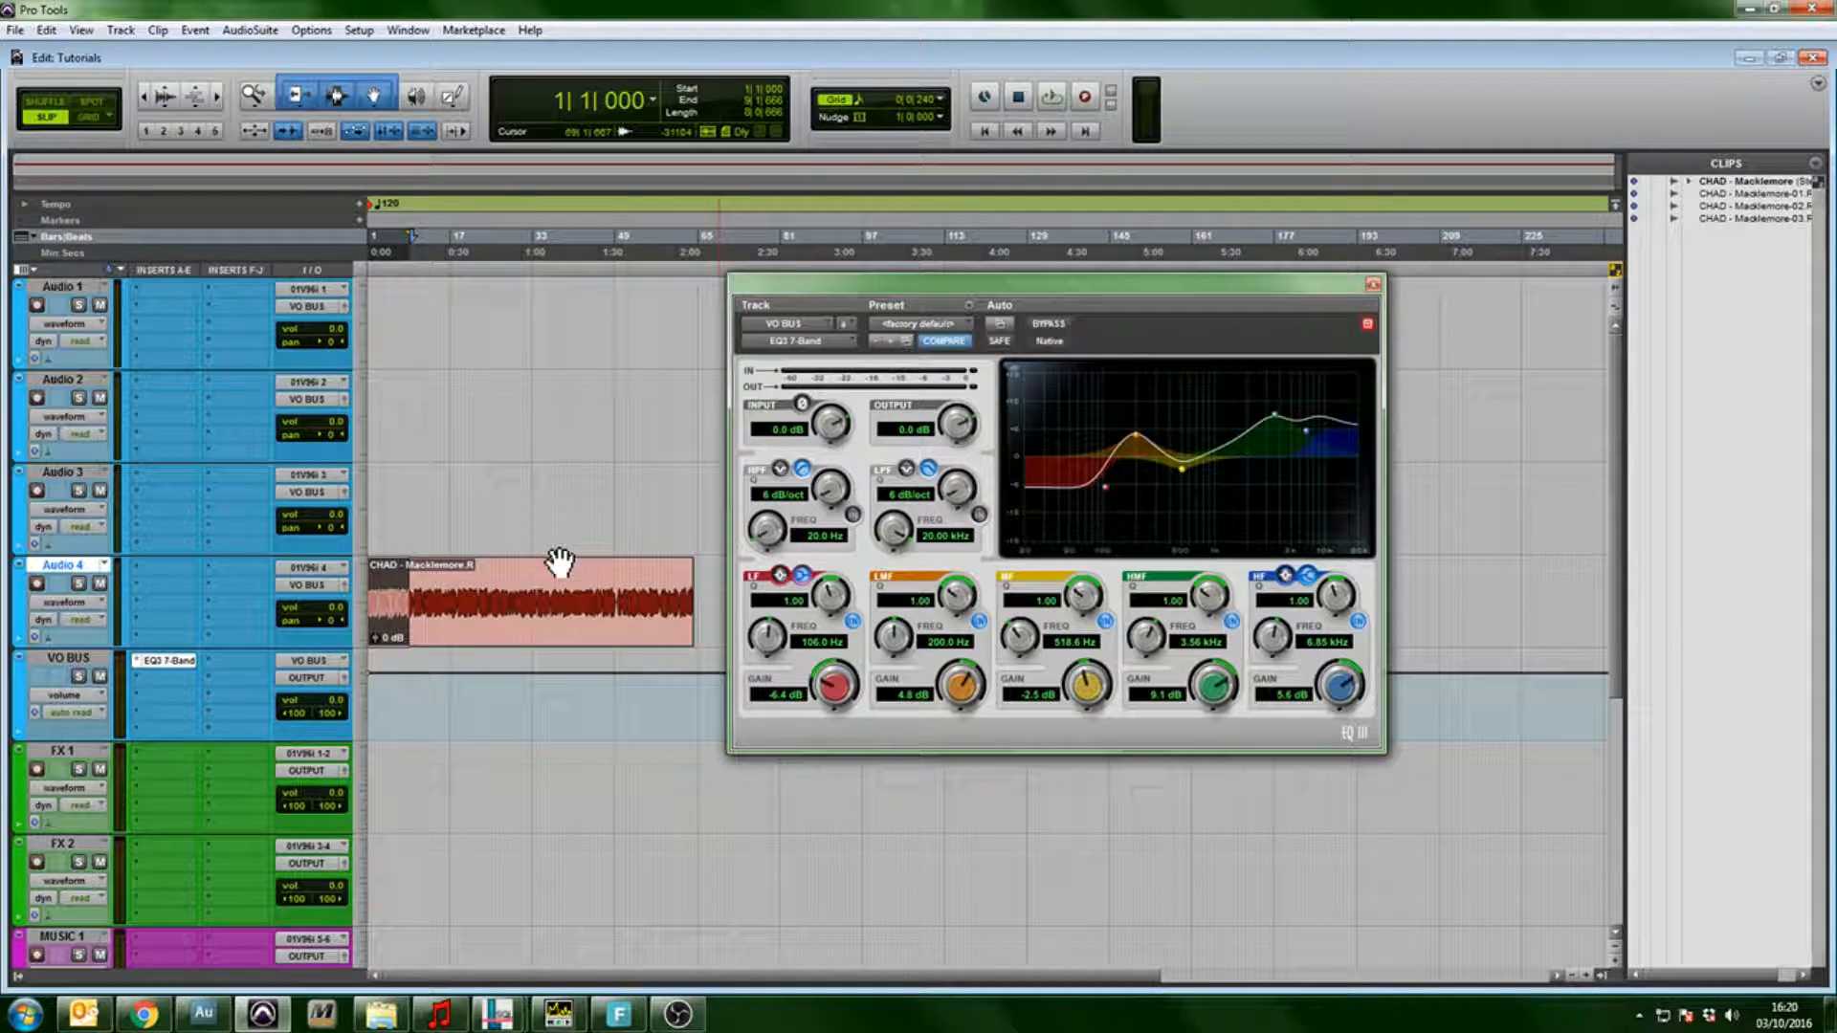
- Select the whole voice clip and play it briefly to hear the EQ
click(489, 601)
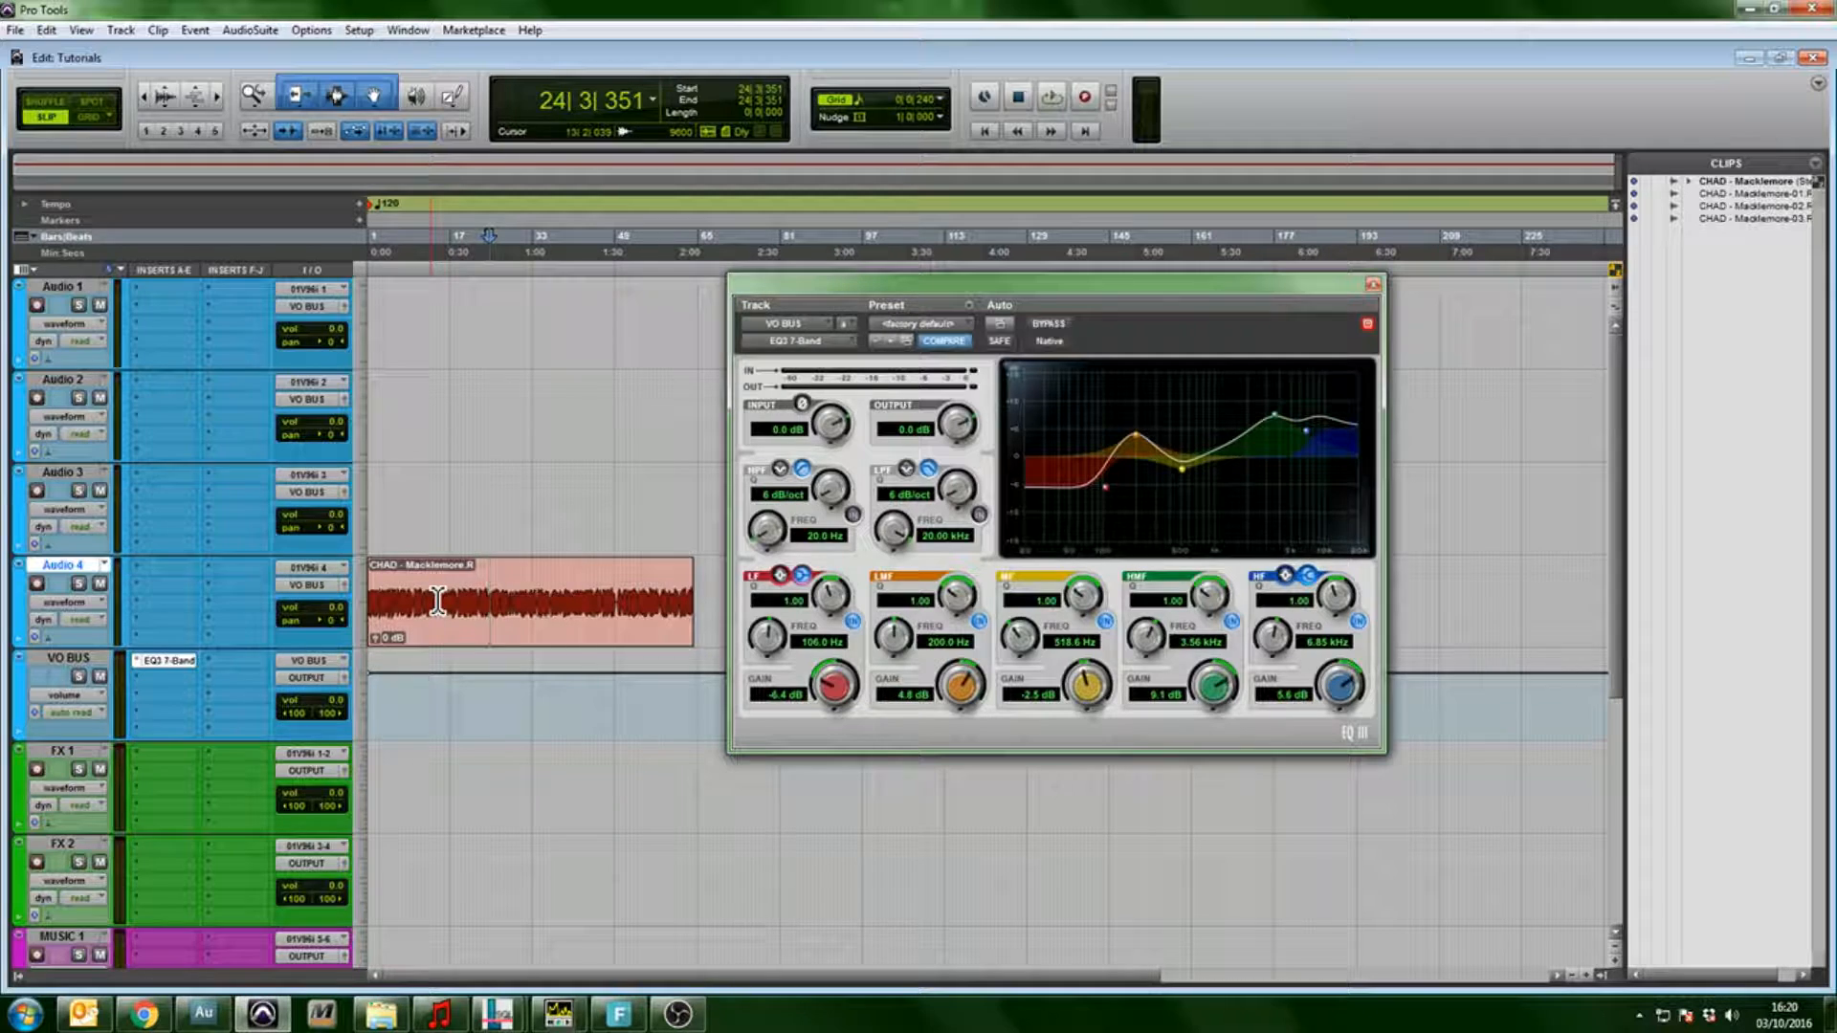
click(473, 634)
key(space)
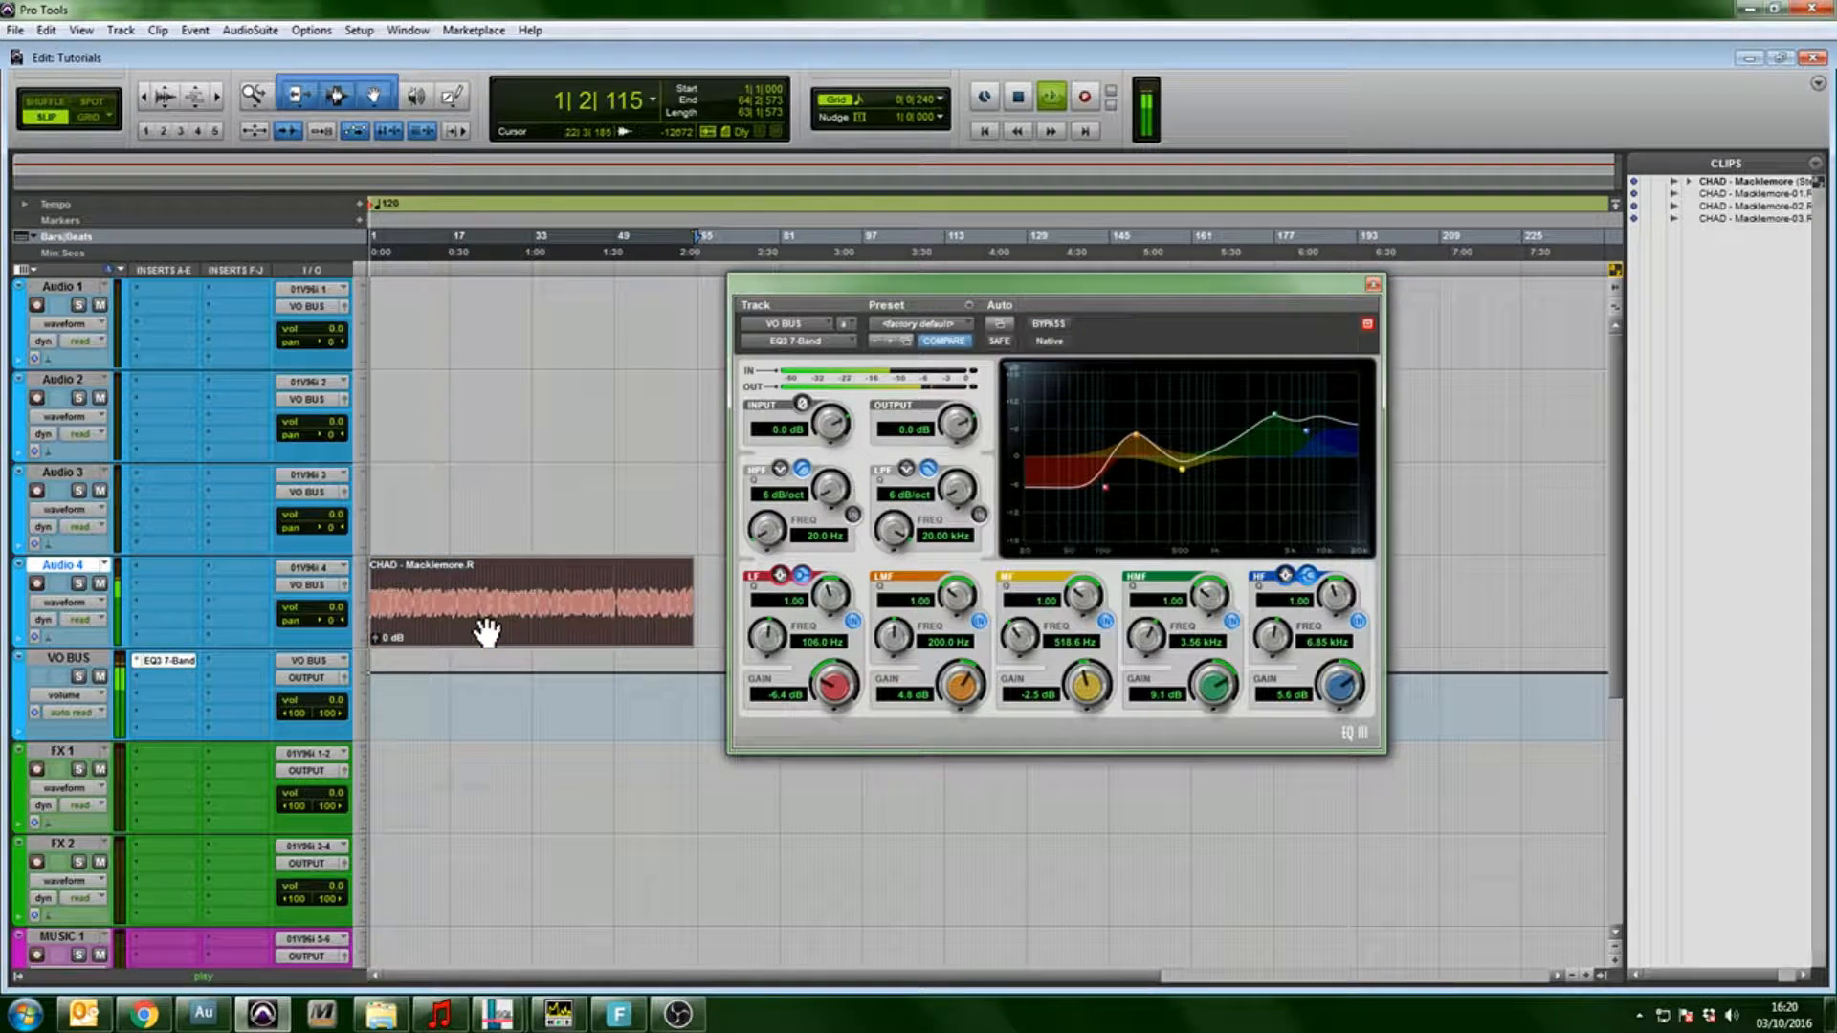
key(space)
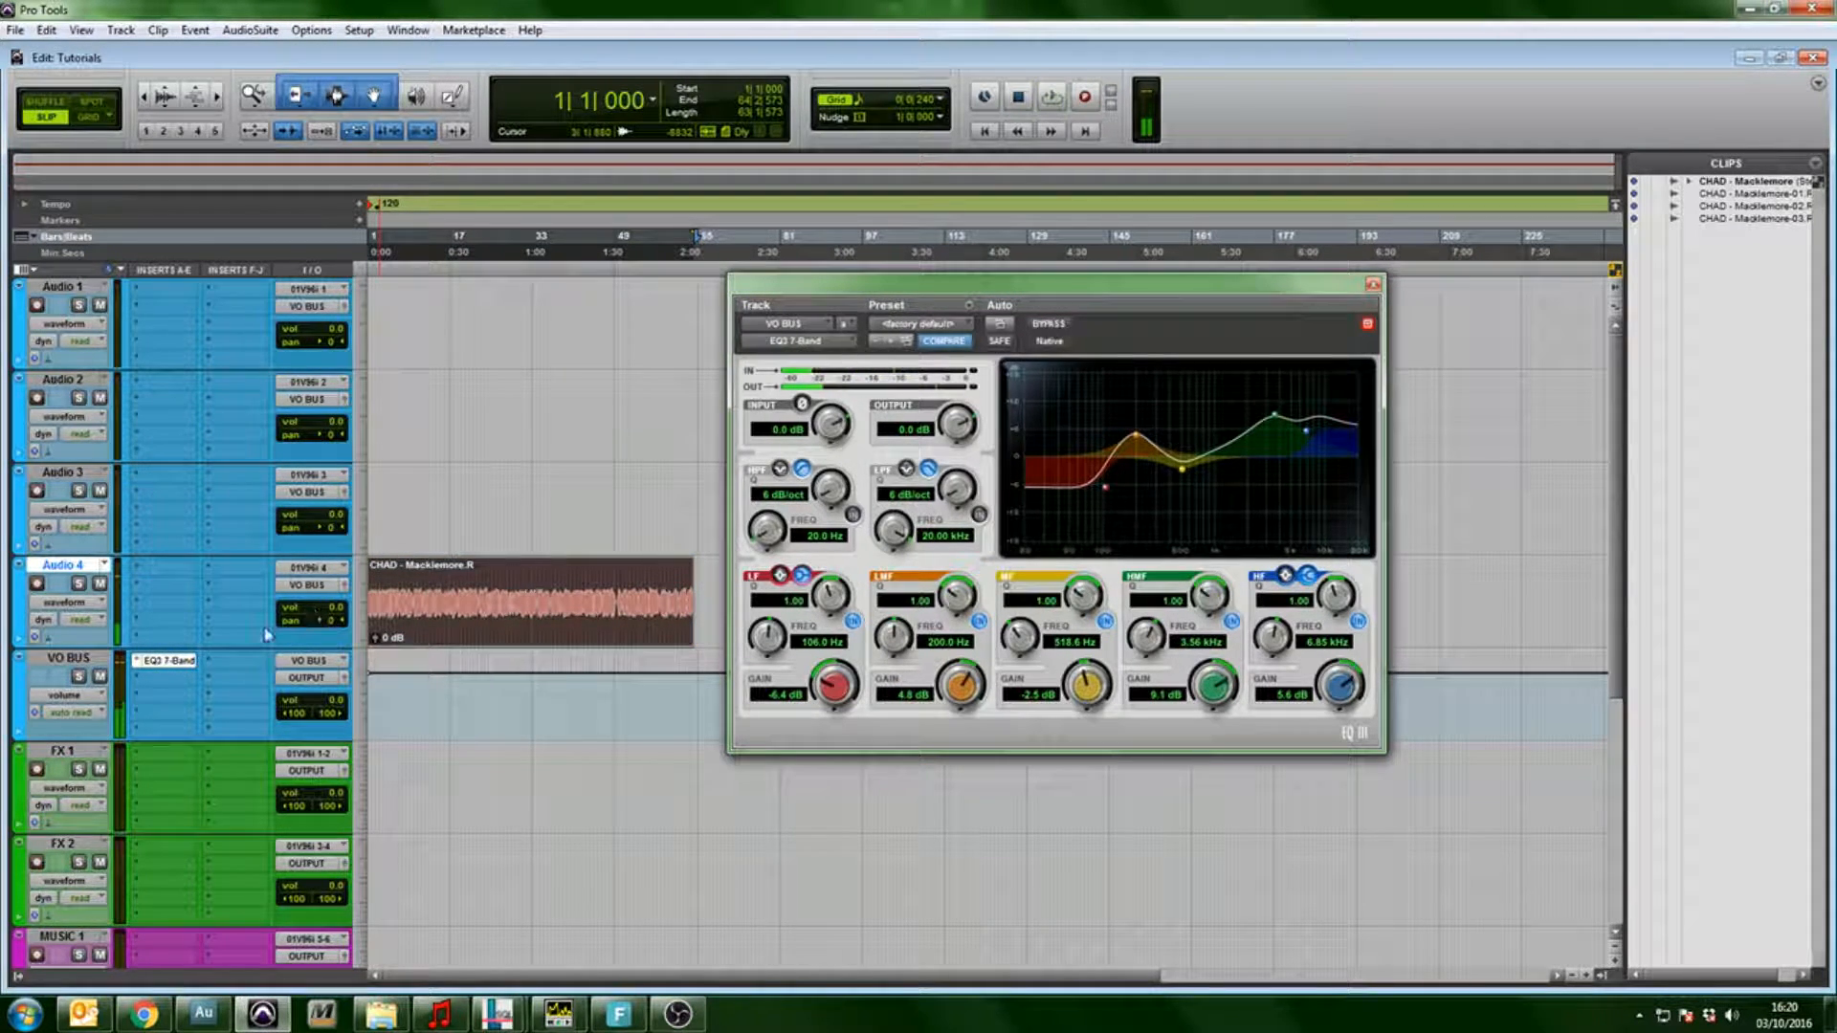
- Insert the stereo multichannel C1 comp-gate dynamics plug-in in the second insert slot of the VO BUS track
click(180, 685)
mouse_move(287, 707)
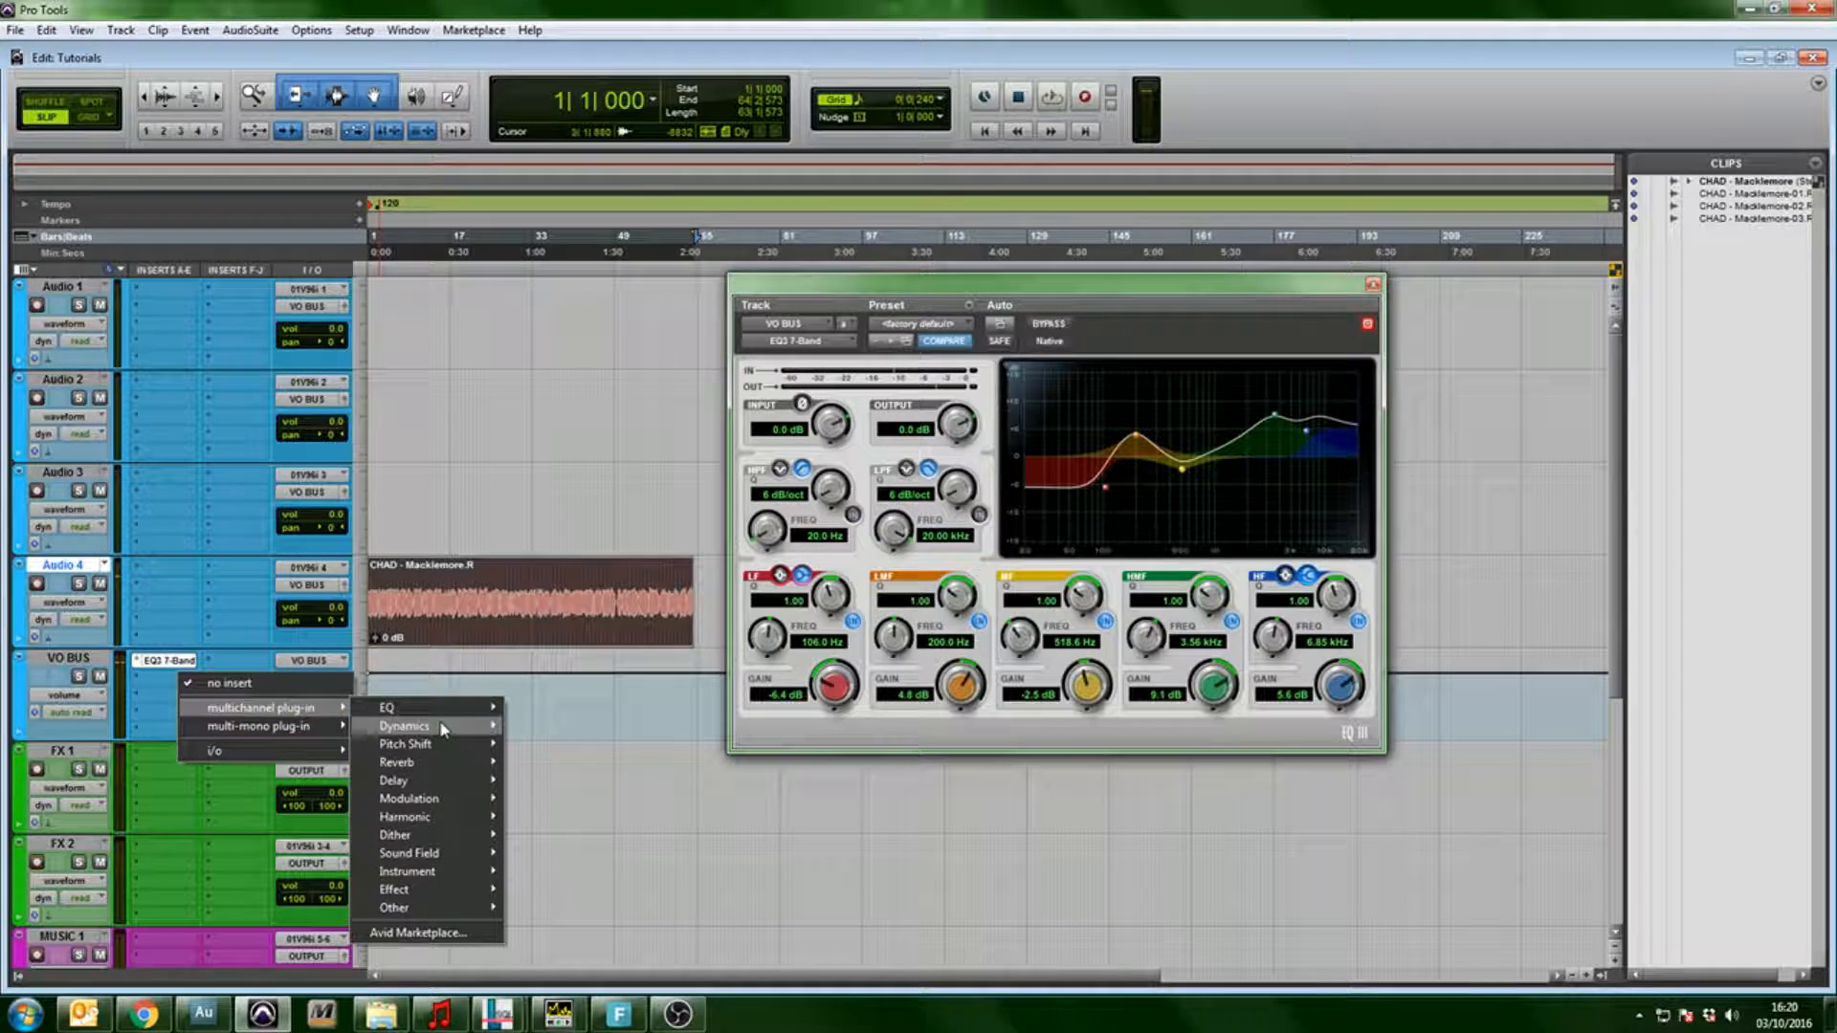
mouse_move(445, 732)
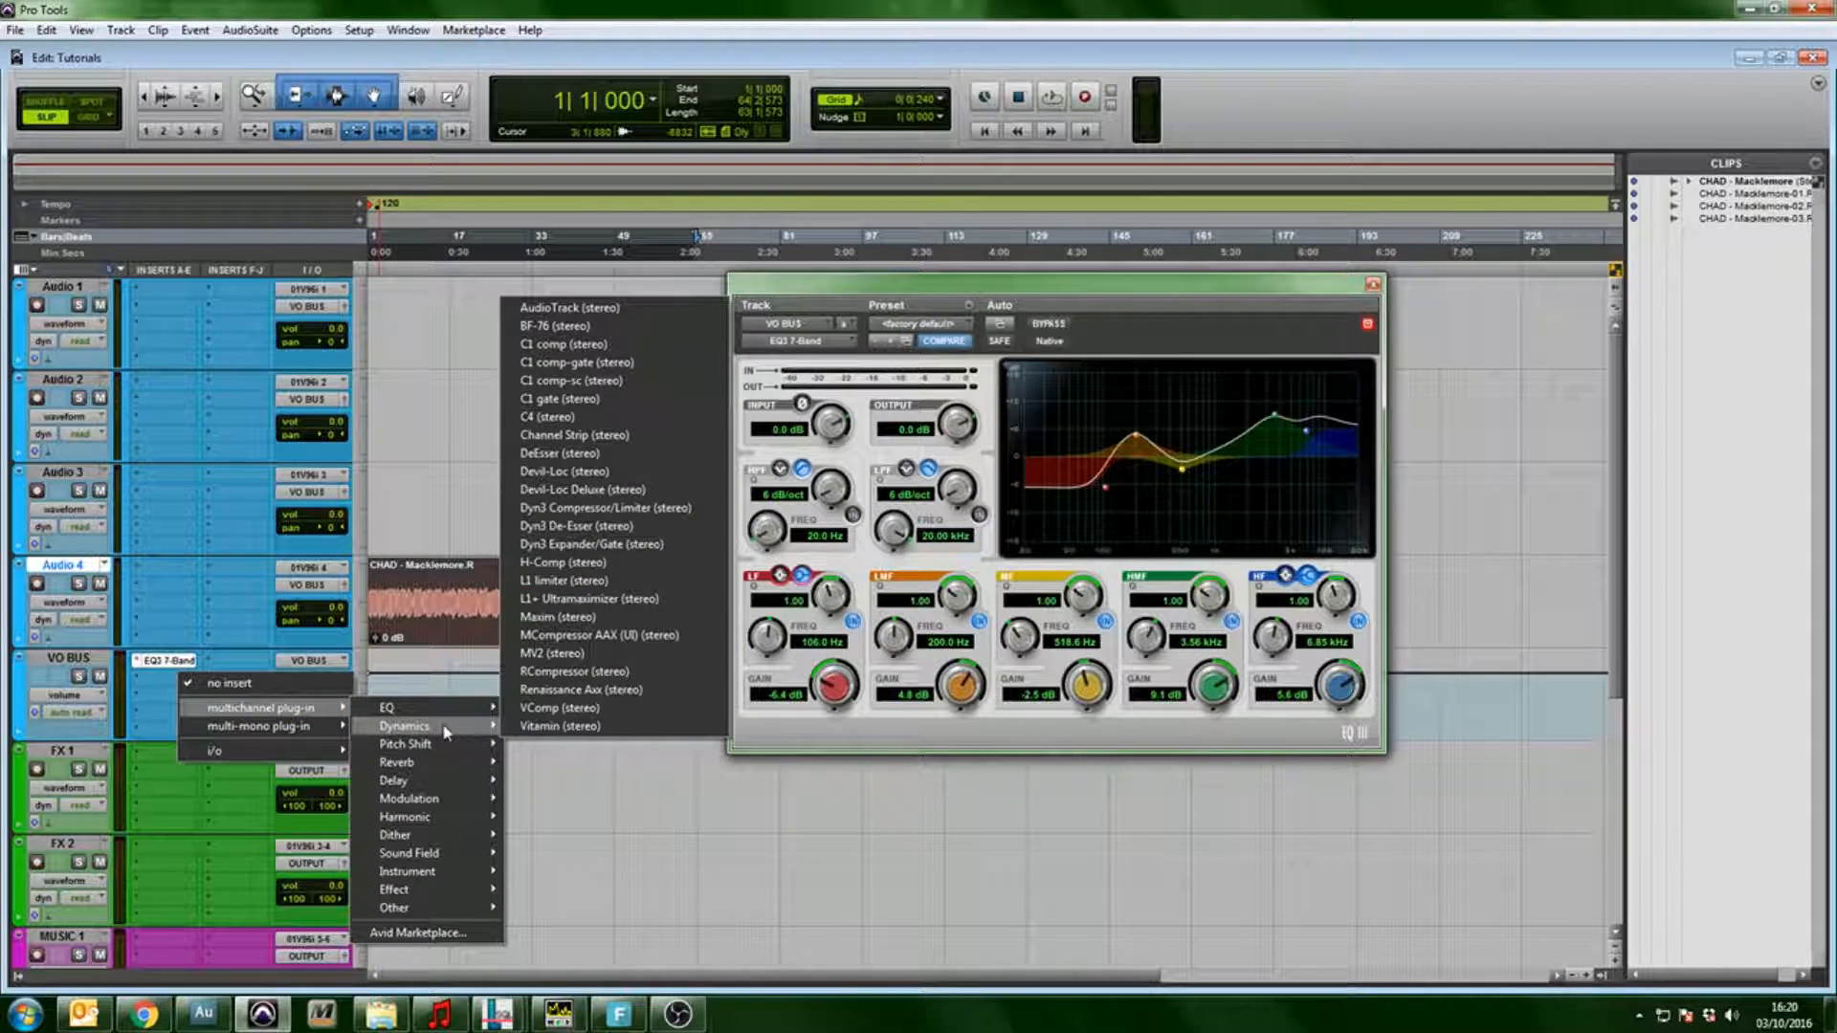
click(610, 363)
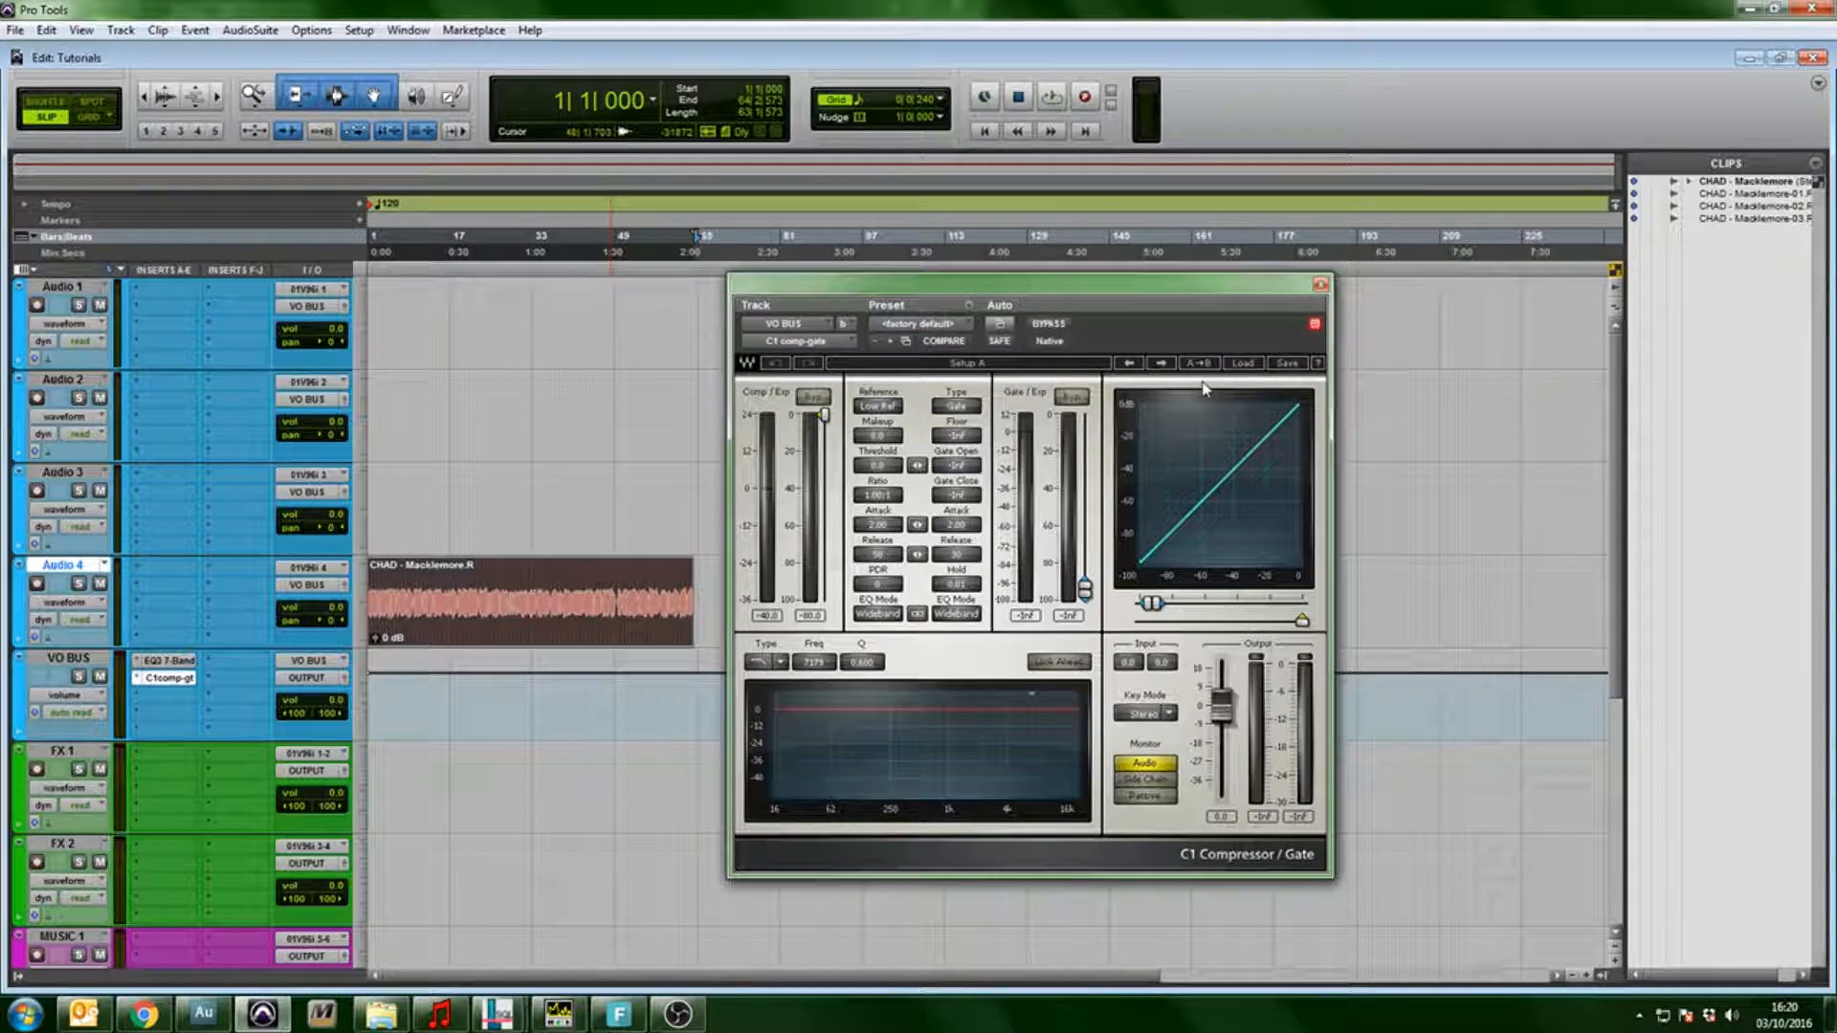
- Load the Classic Voiceover factory preset in the C1 Compressor/Gate and audition it on the voice clip
click(1244, 364)
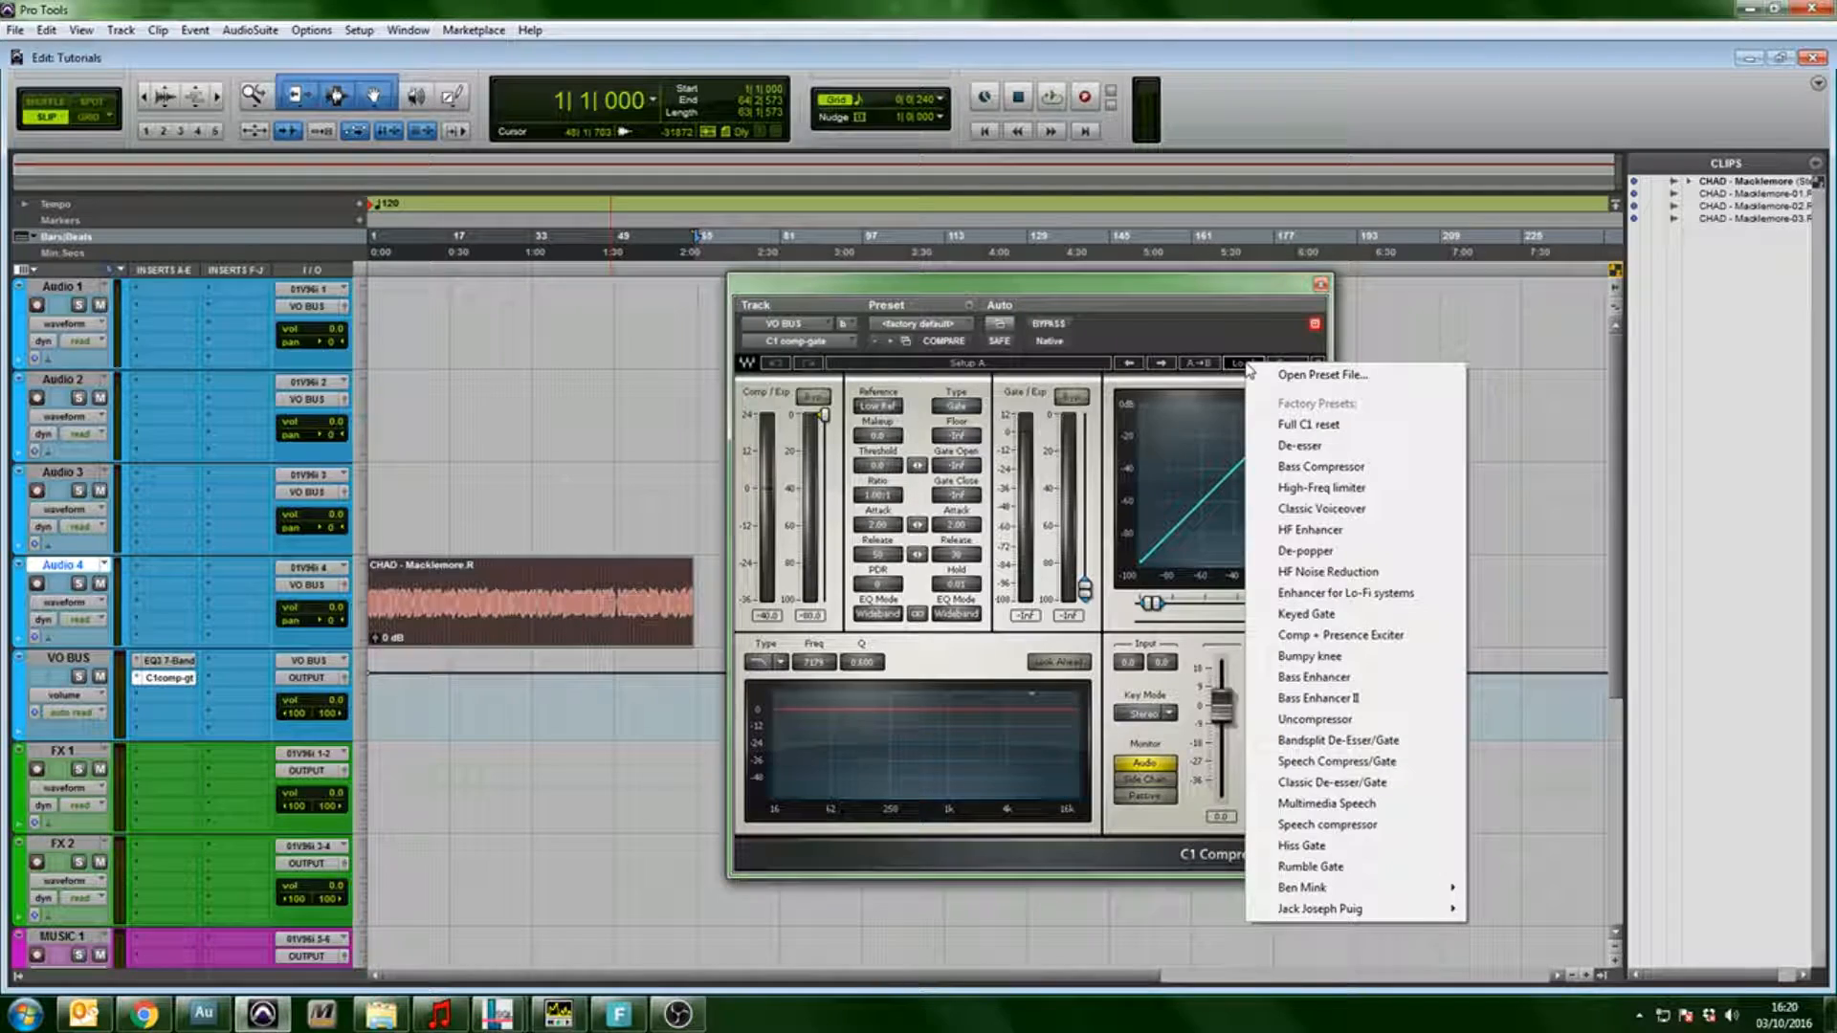
click(1365, 517)
key(space)
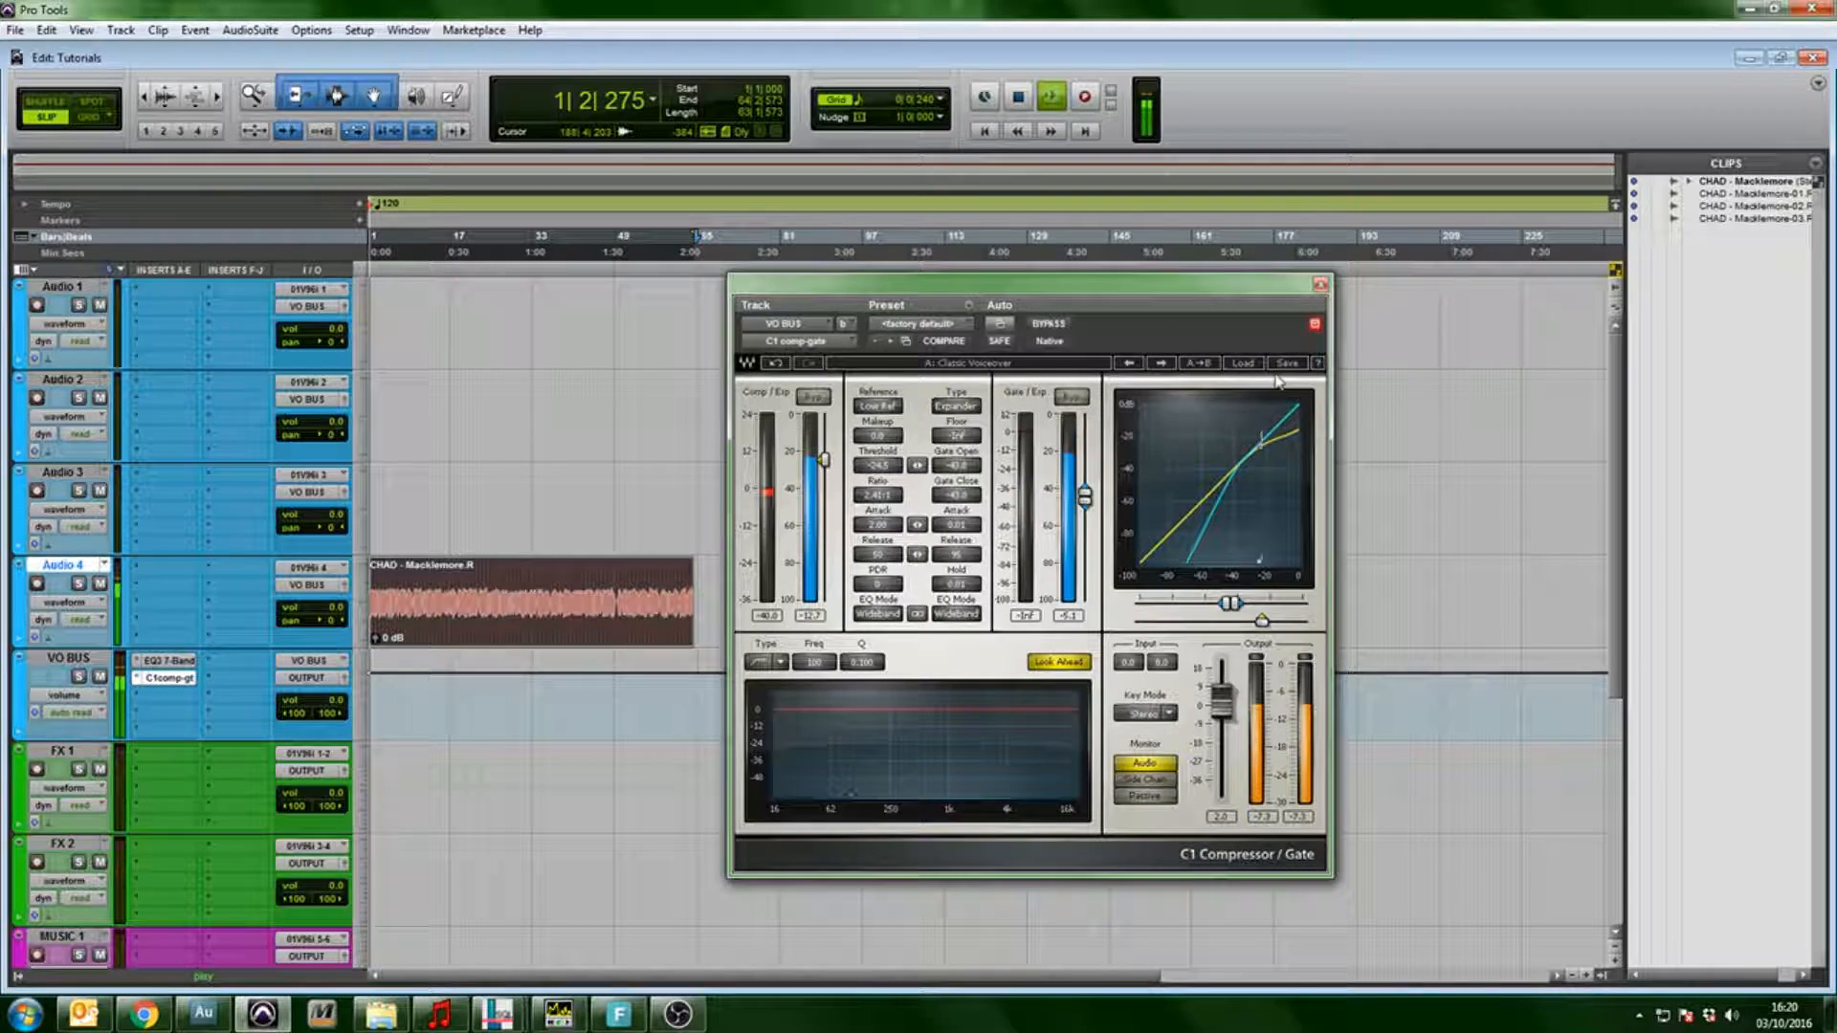
key(space)
- Load the Multimedia Speech factory preset in the C1 Compressor/Gate
click(1244, 364)
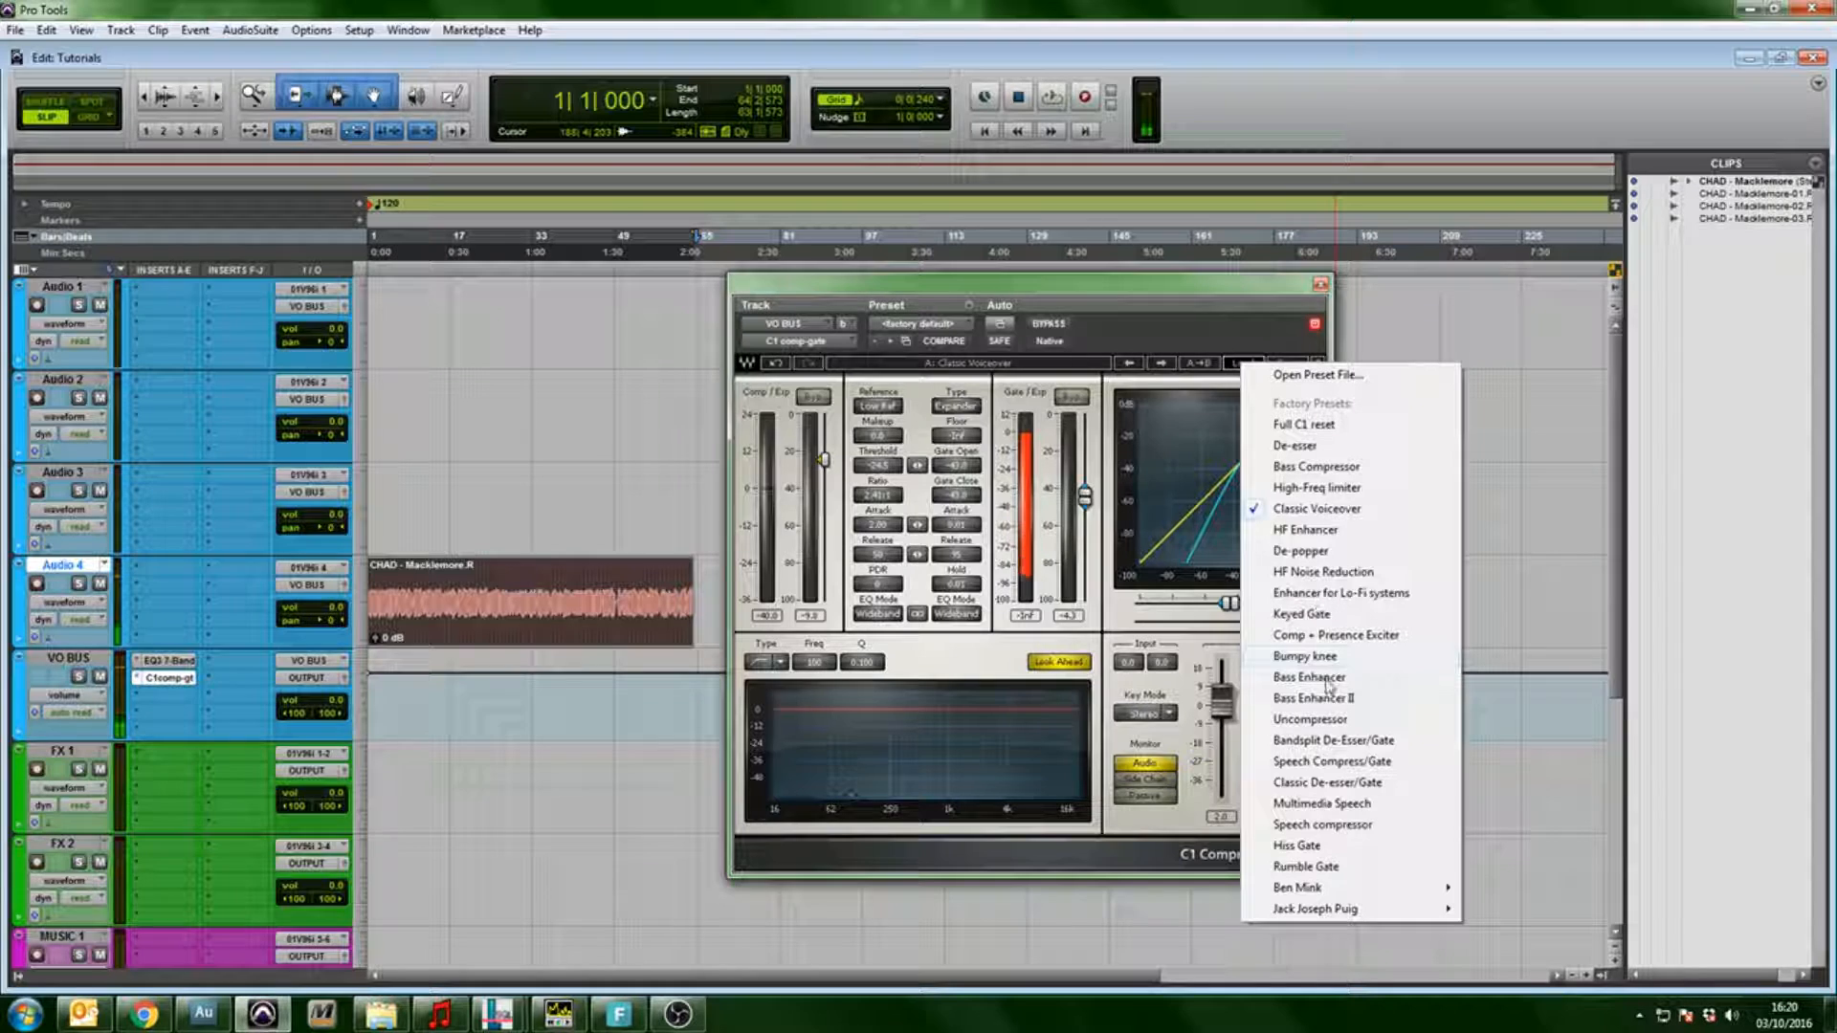
click(1381, 813)
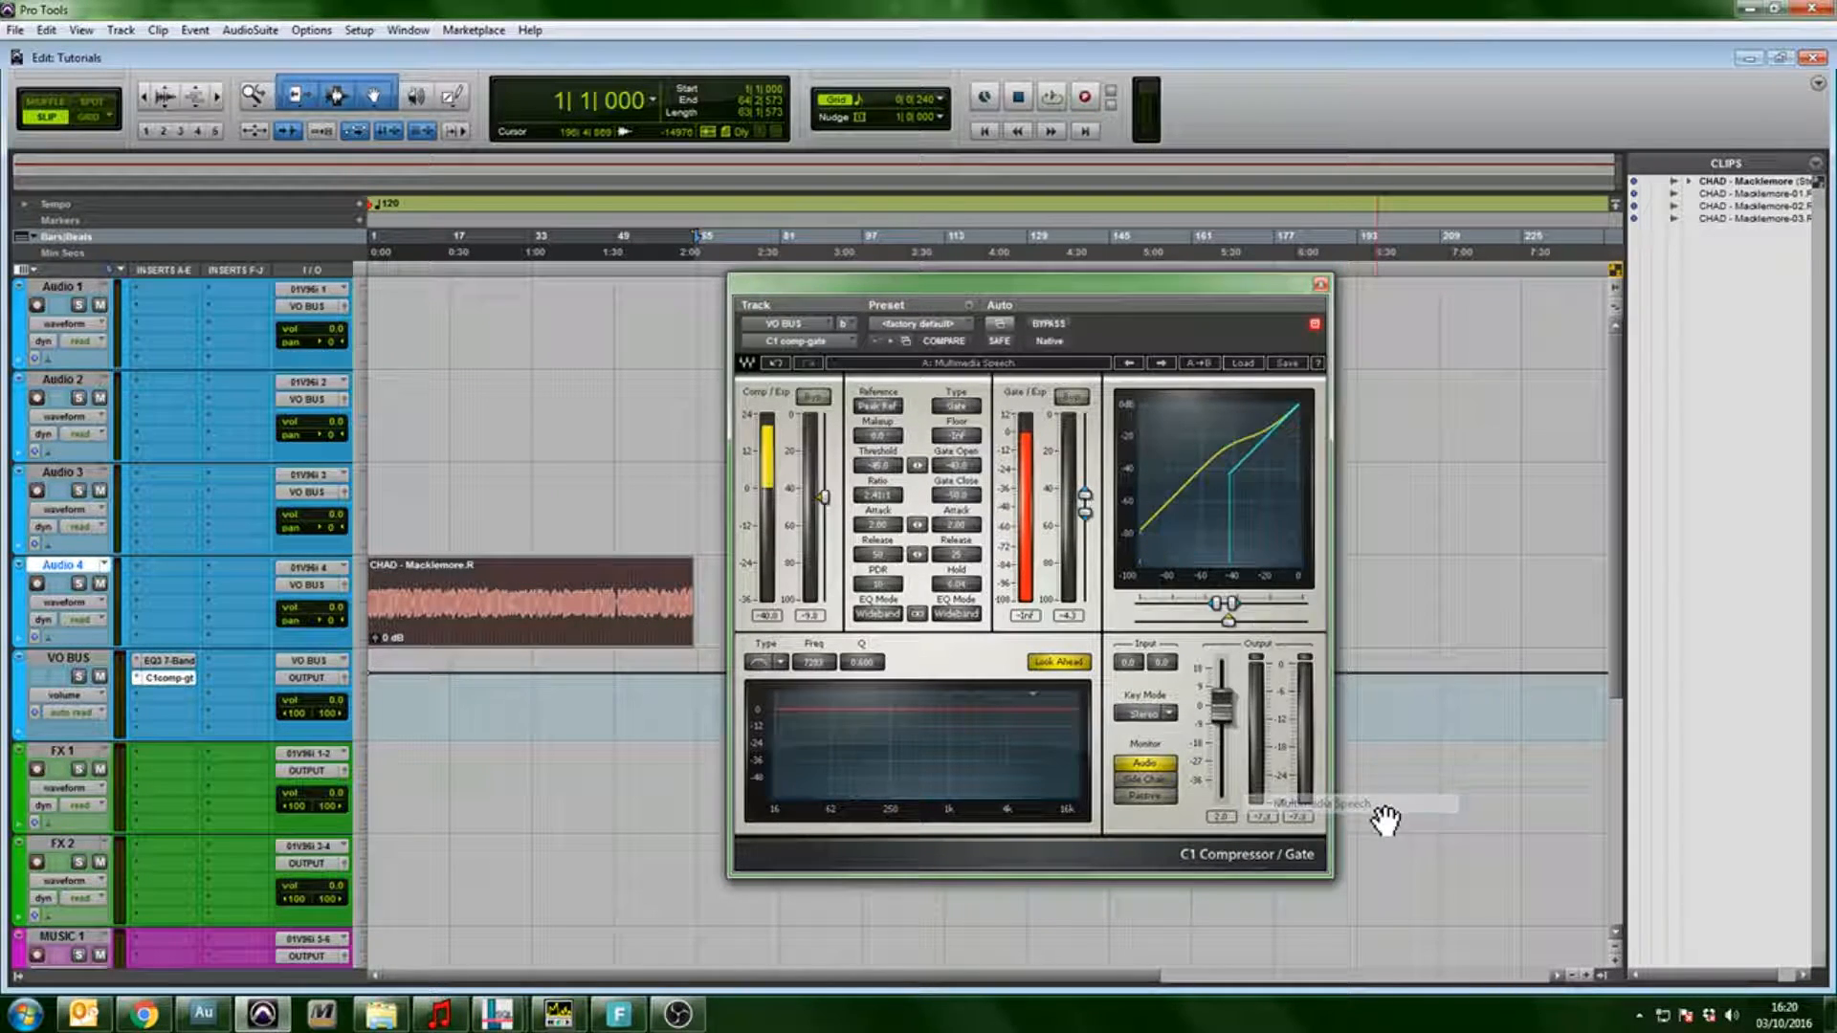
- Audition the loaded C1 preset and replace the second VO BUS insert with the stereo multichannel C4 dynamics plug-in
key(space)
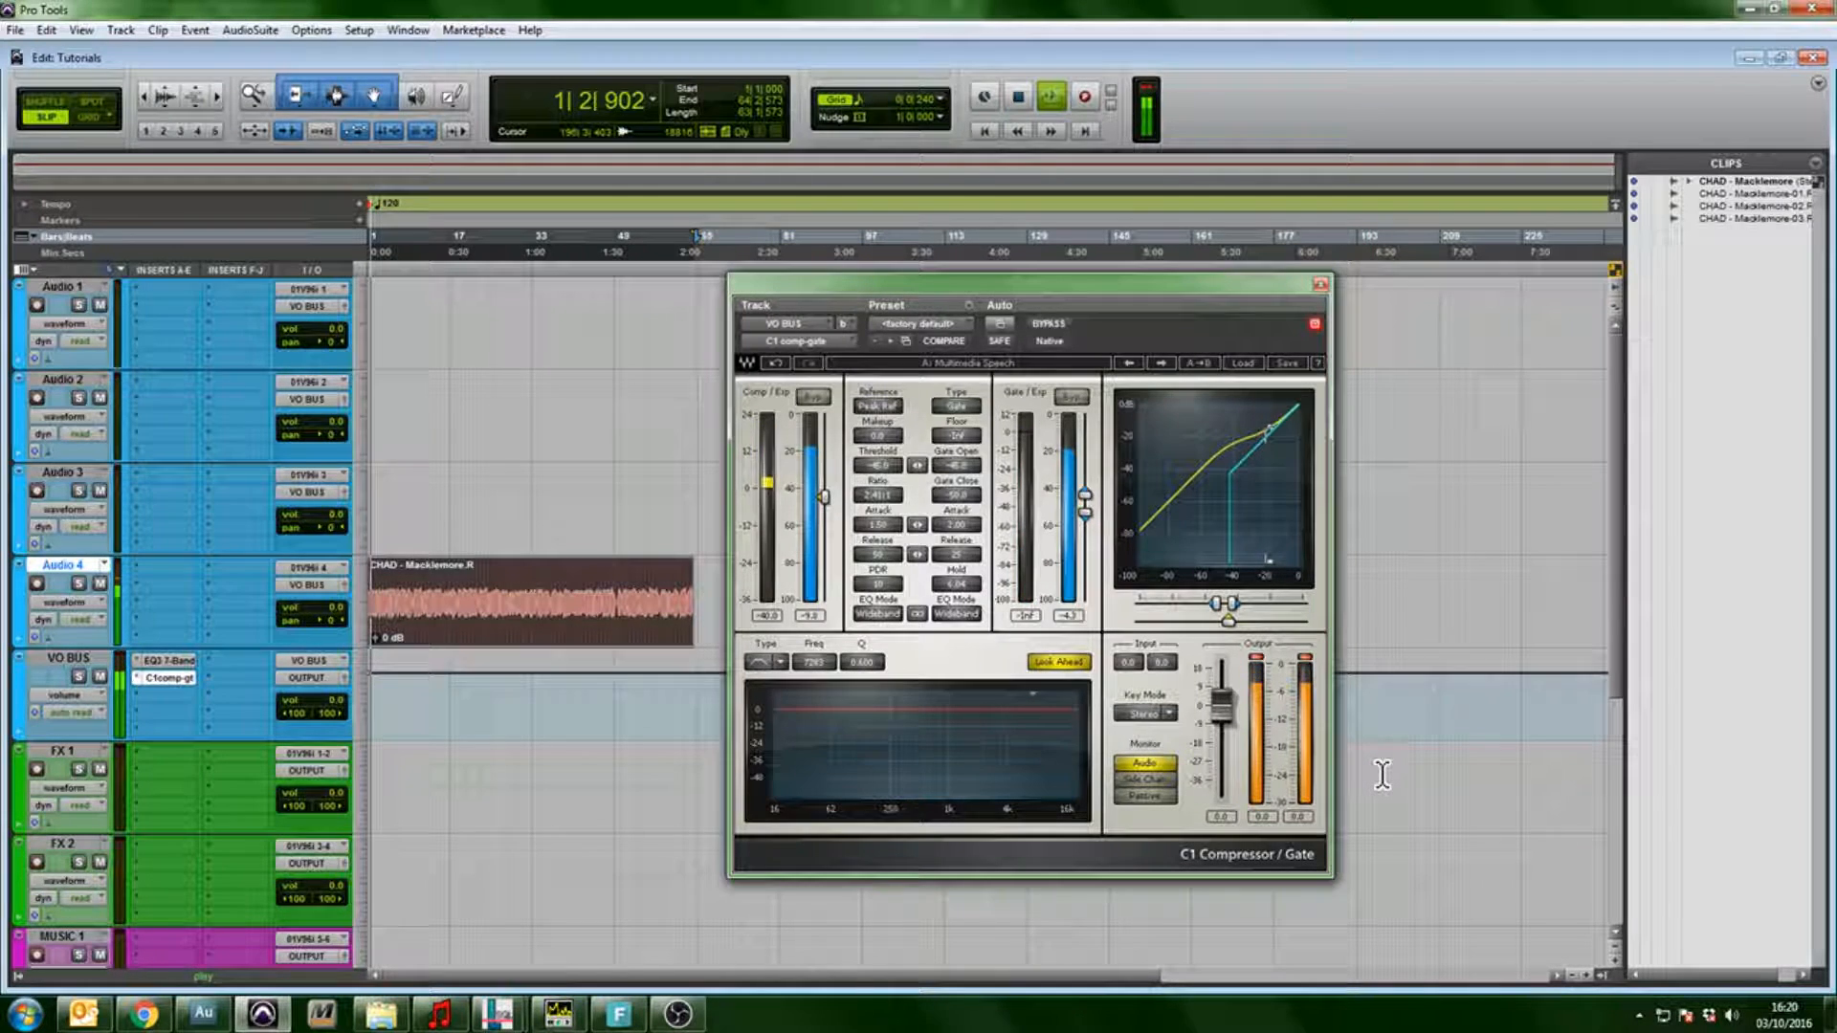
key(space)
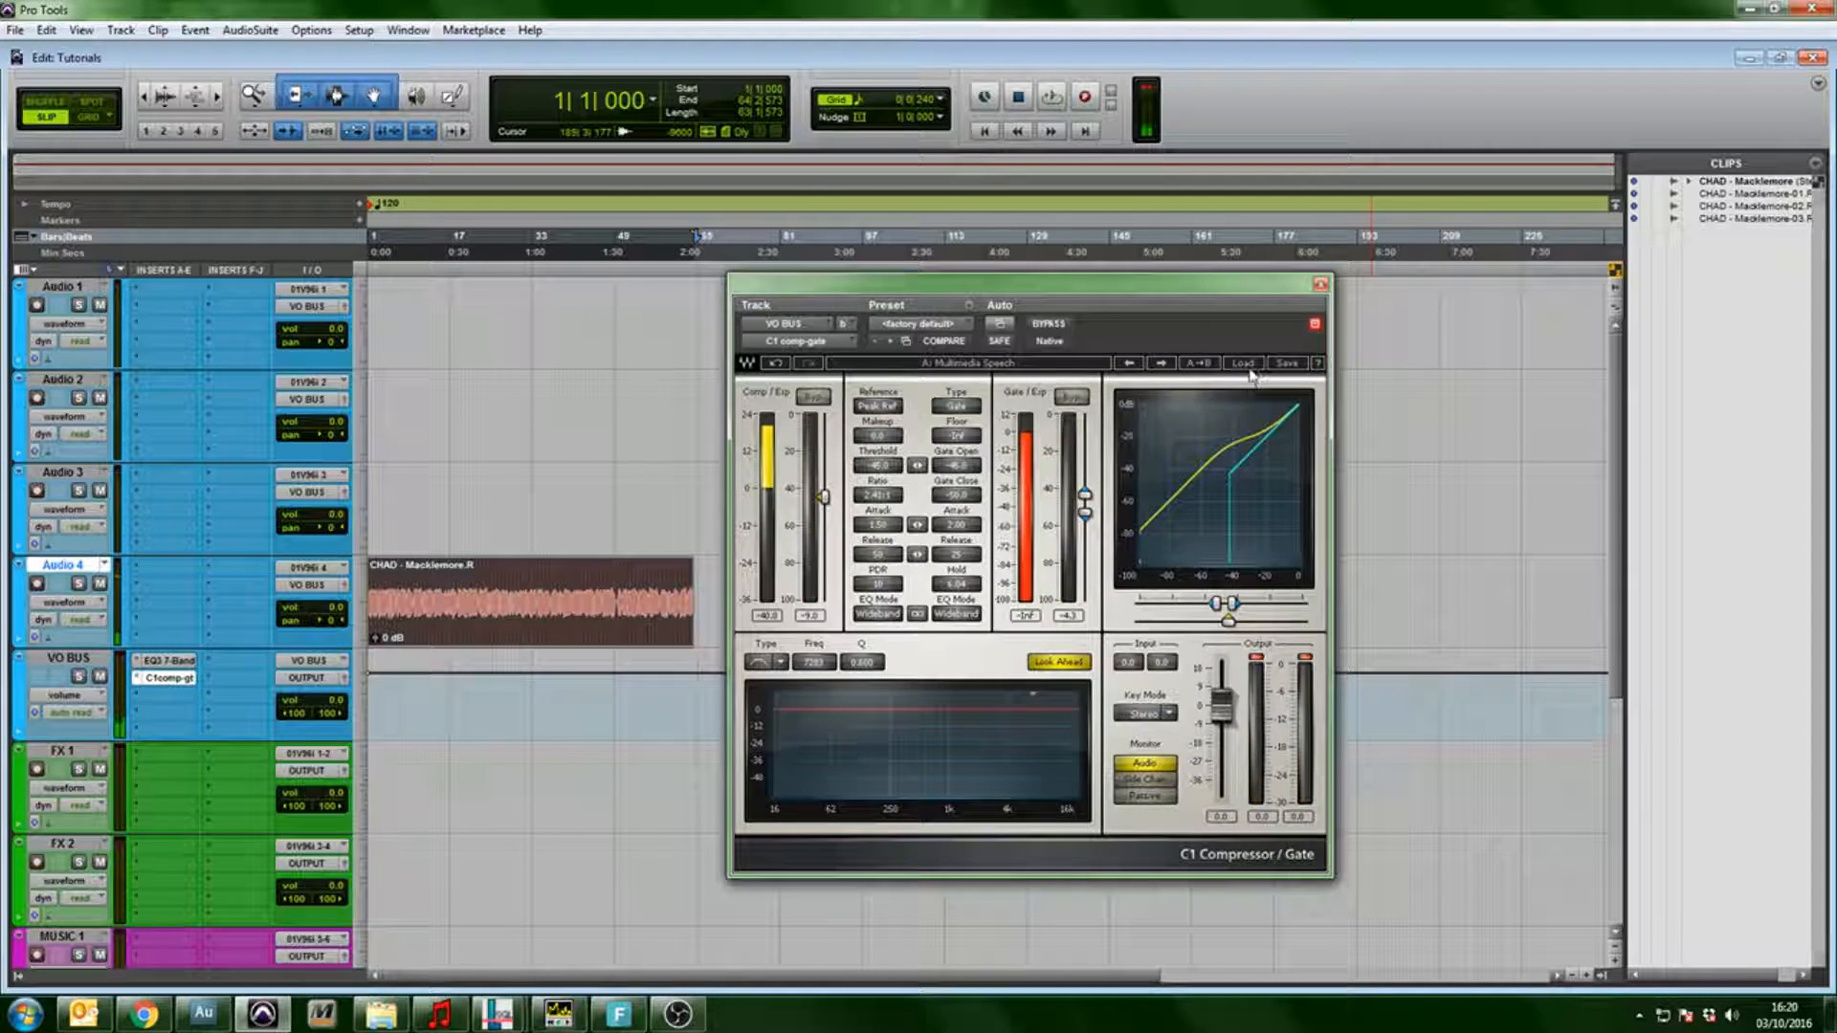
click(141, 679)
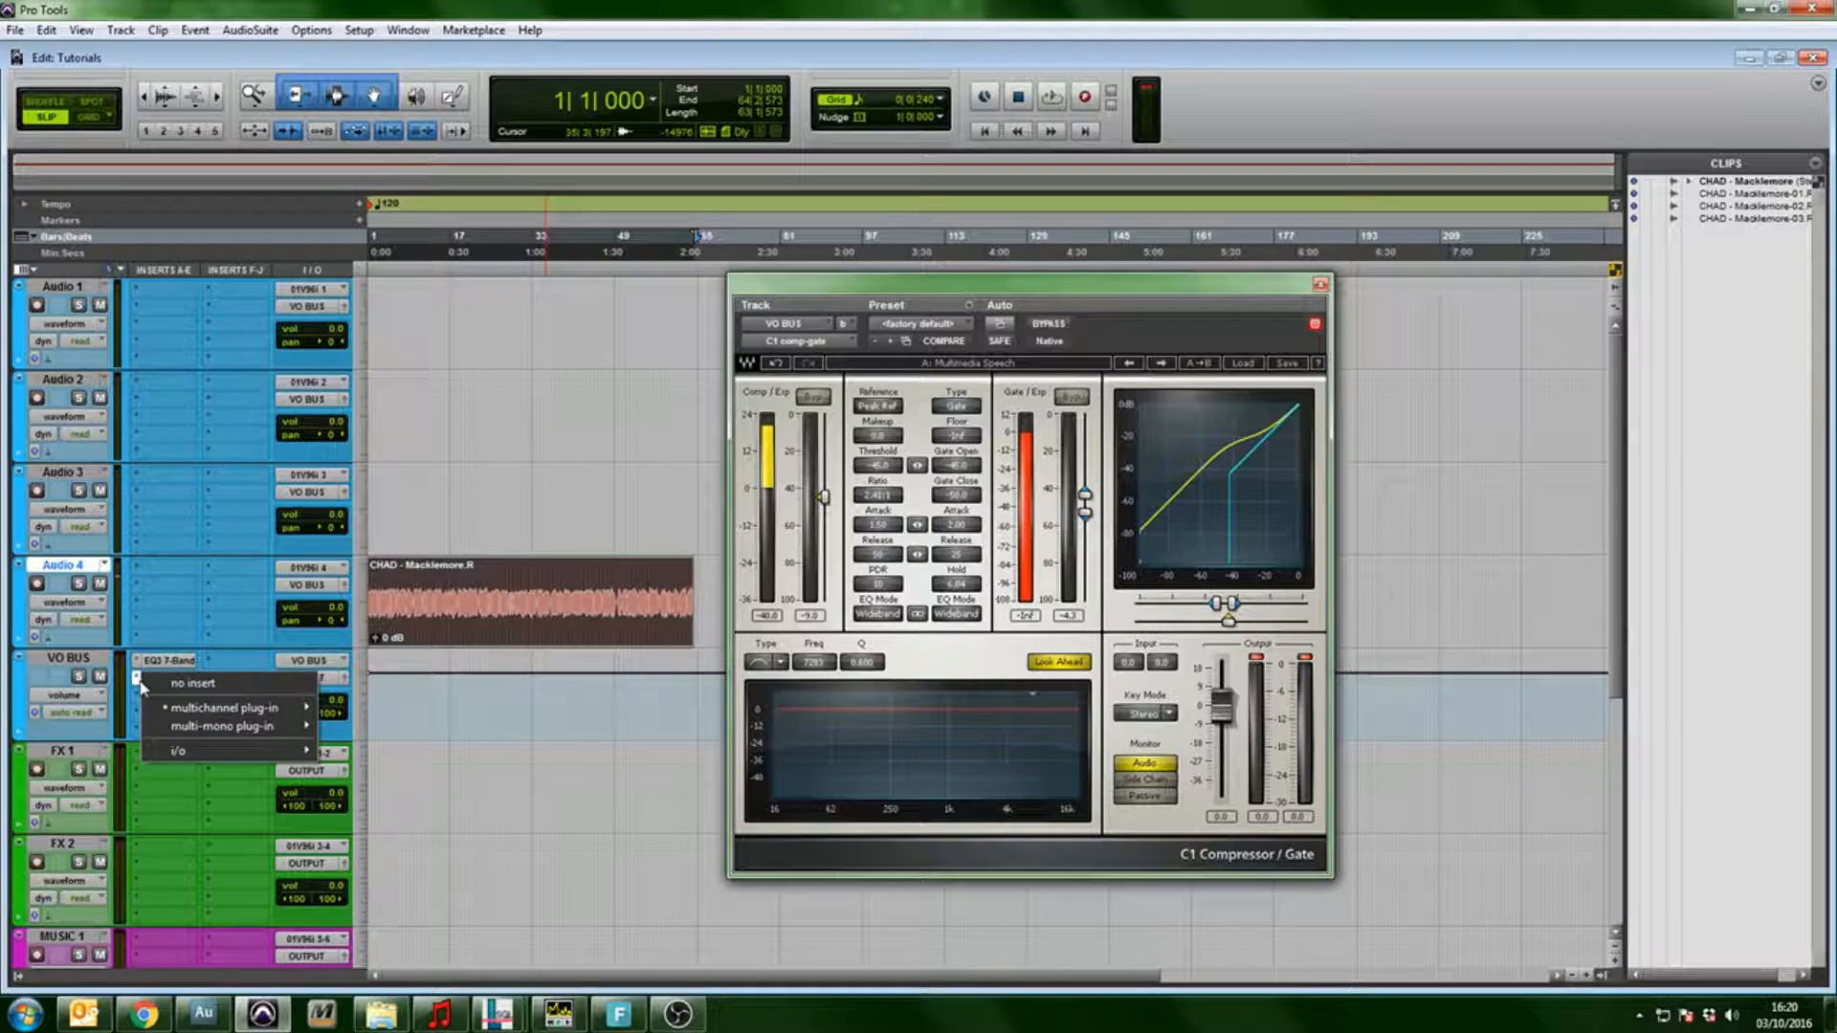
mouse_move(204, 710)
mouse_move(368, 726)
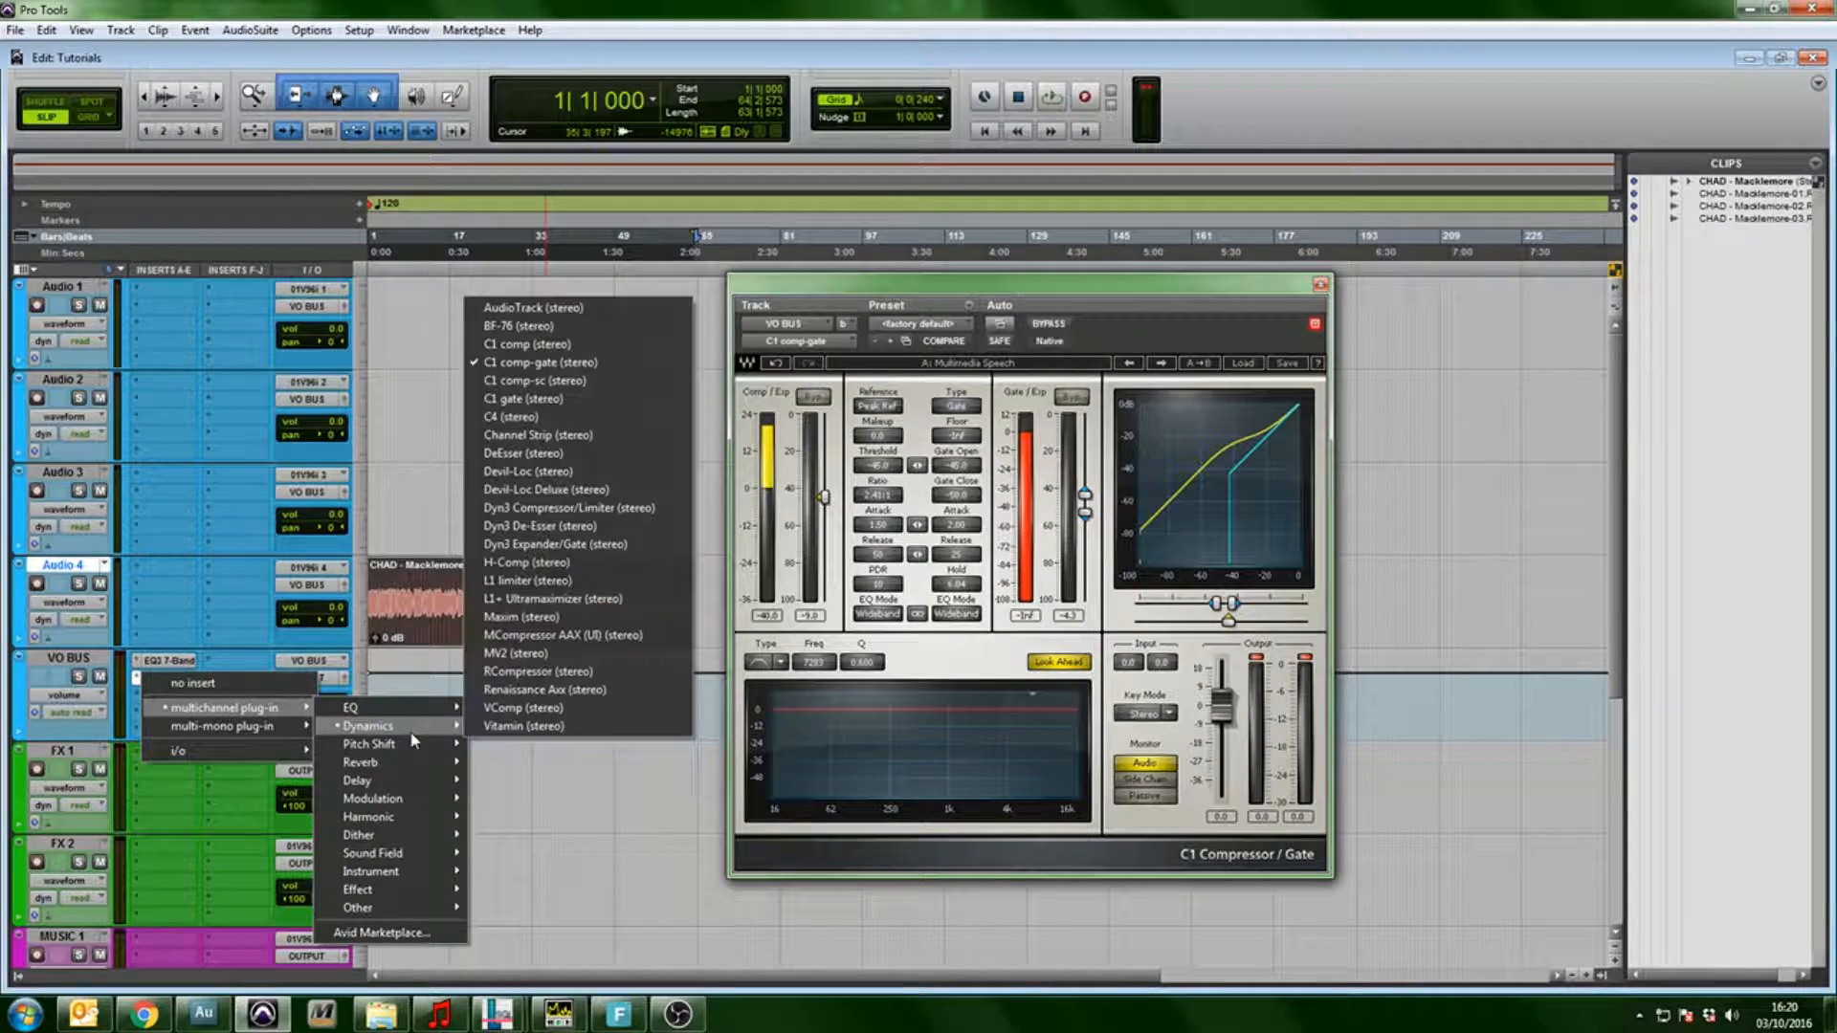
click(562, 421)
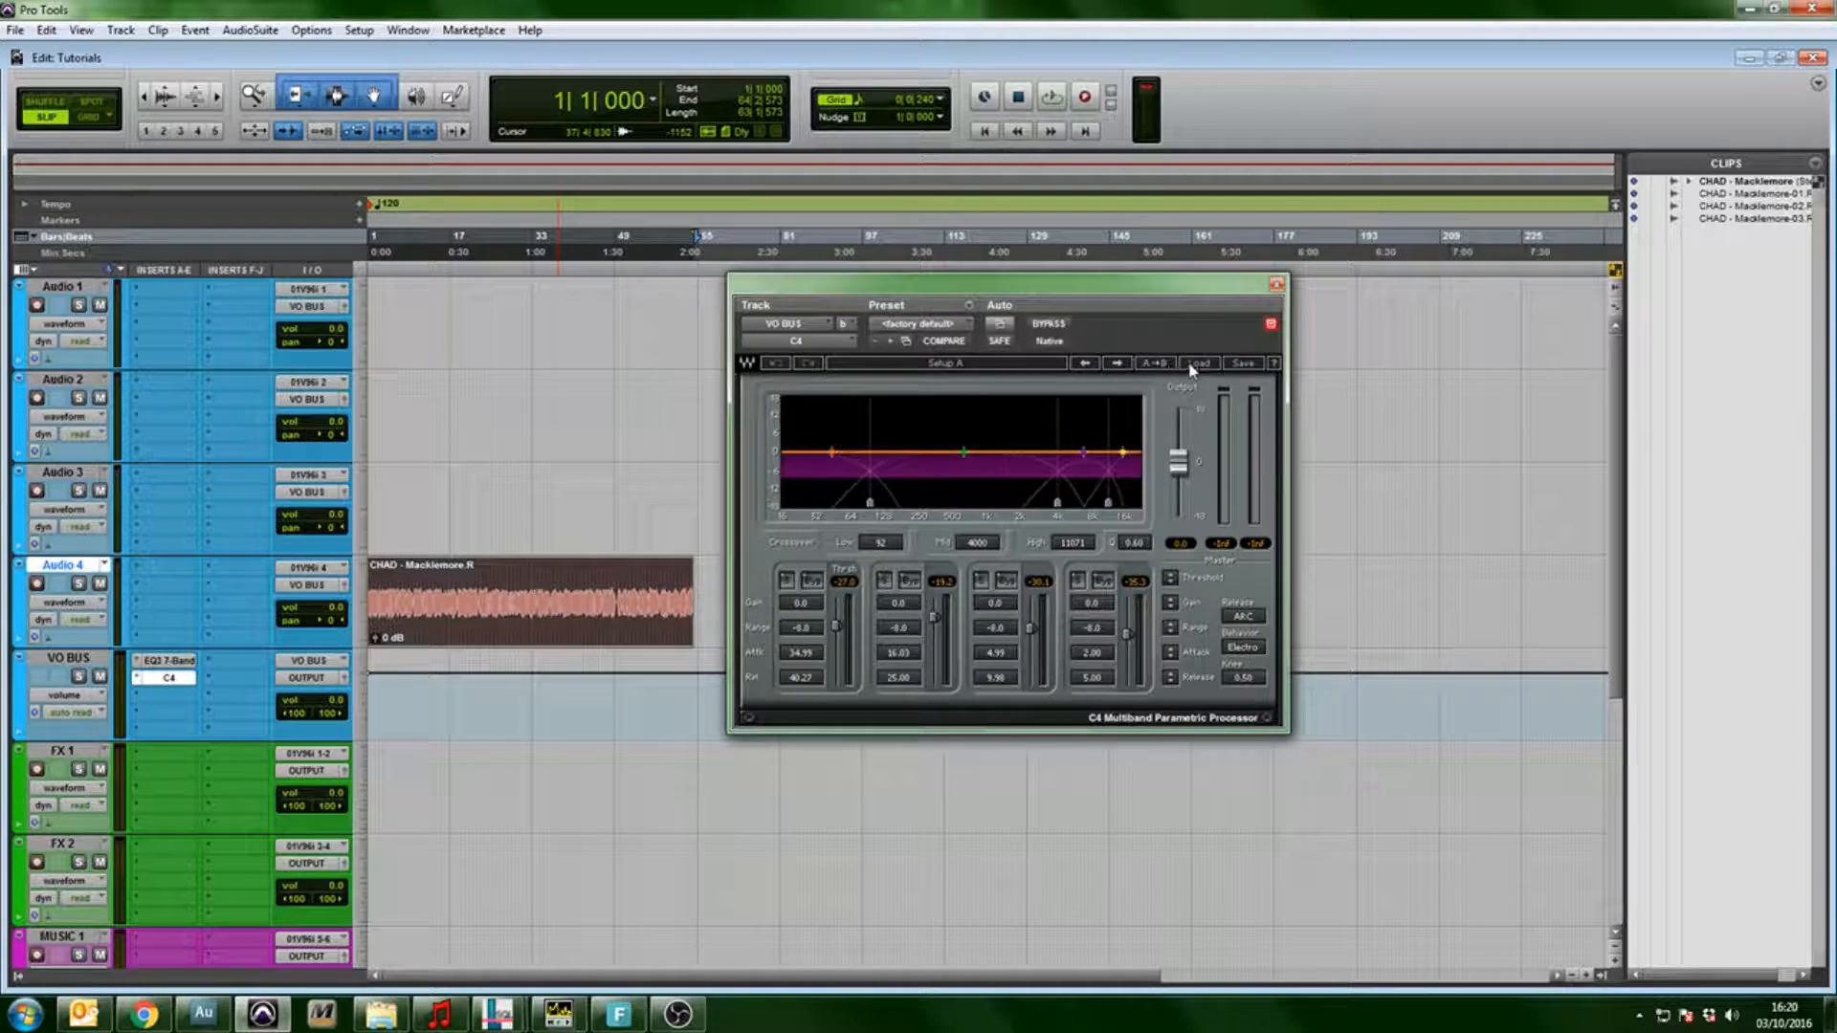
- Load the Voiceover factory preset in the C4 Multiband Parametric Processor and audition it on the voice clip
click(1193, 365)
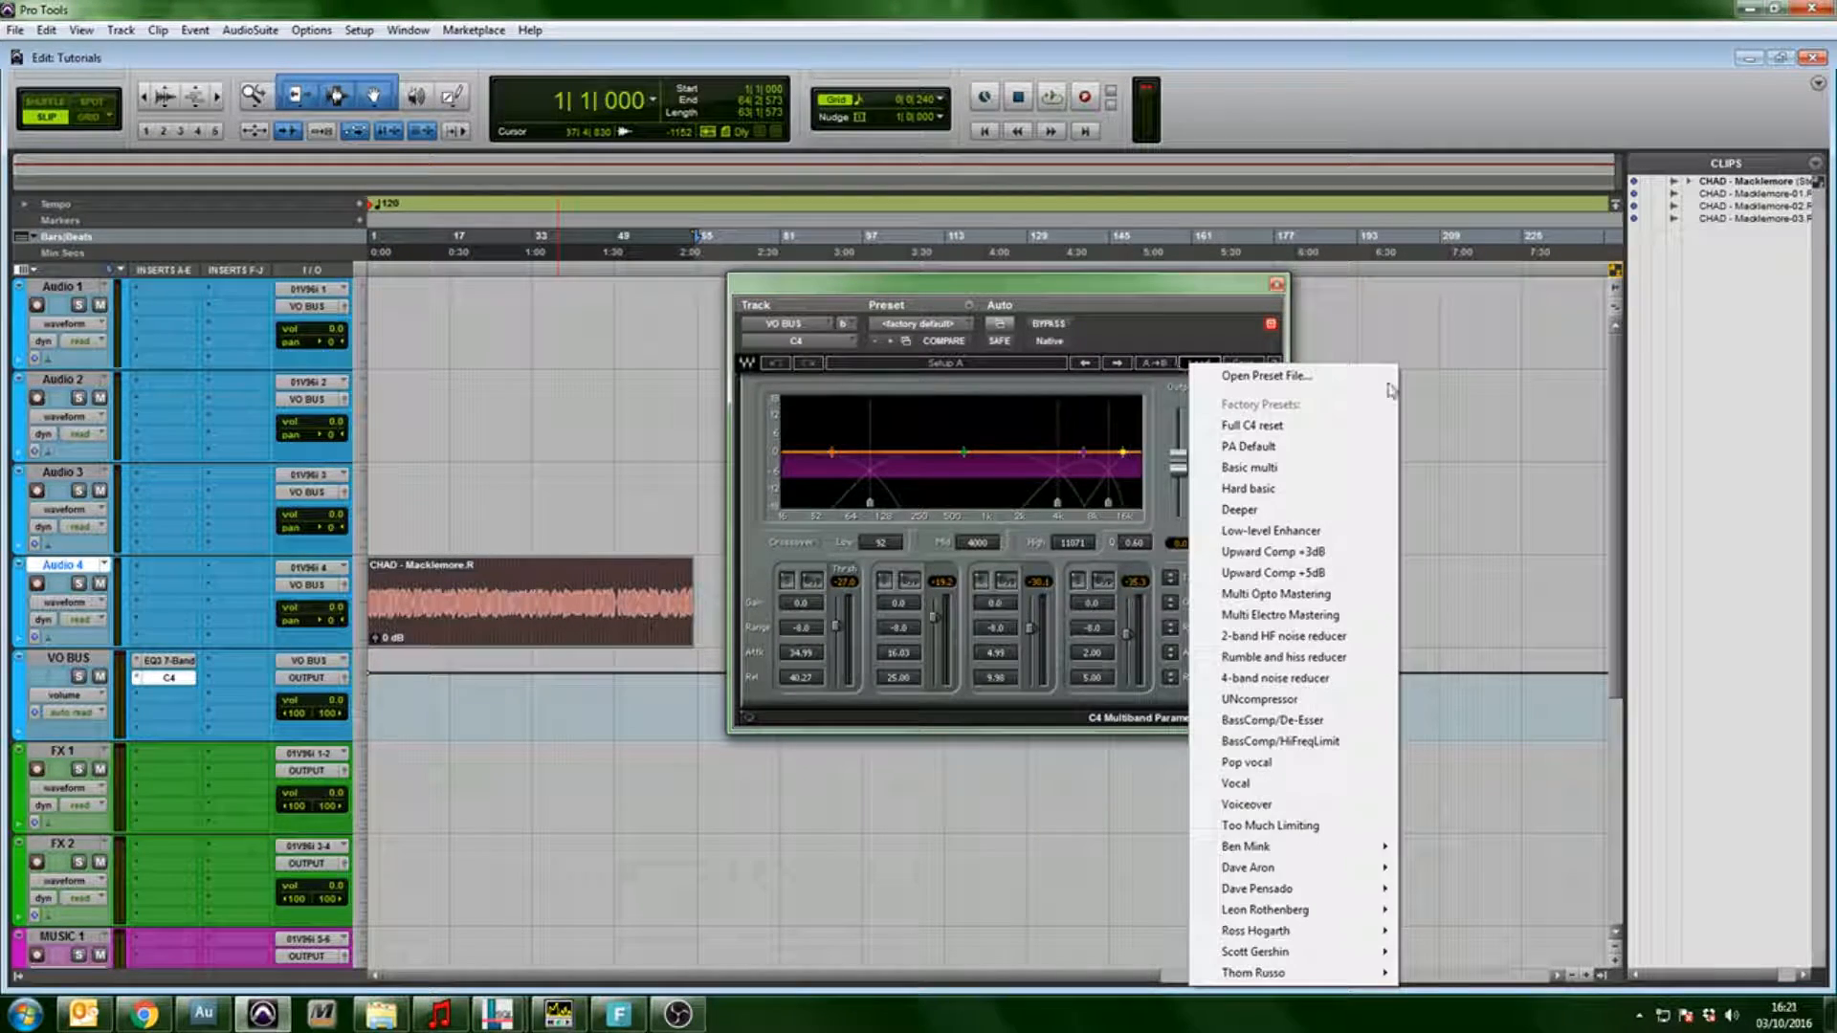
click(1278, 810)
key(space)
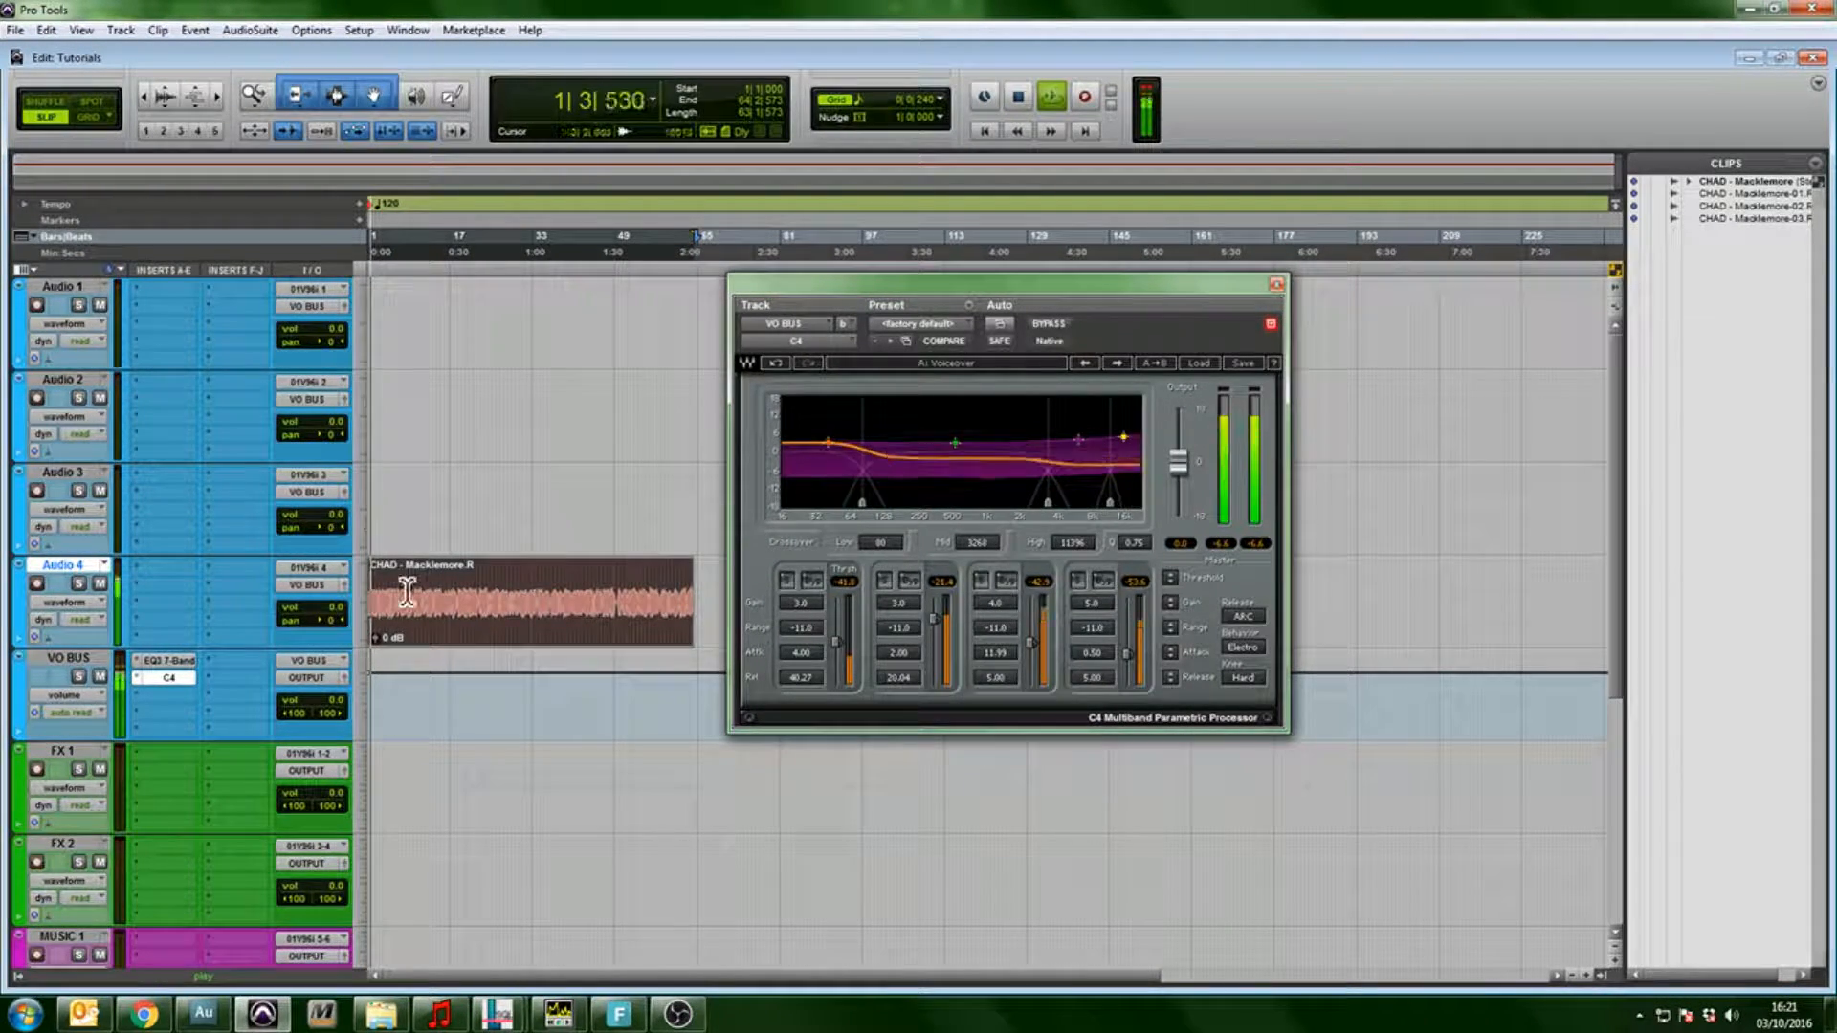
key(space)
- Replace the C4 in the second VO BUS insert slot with the stereo multichannel H-Comp dynamics plug-in
click(154, 683)
mouse_move(230, 712)
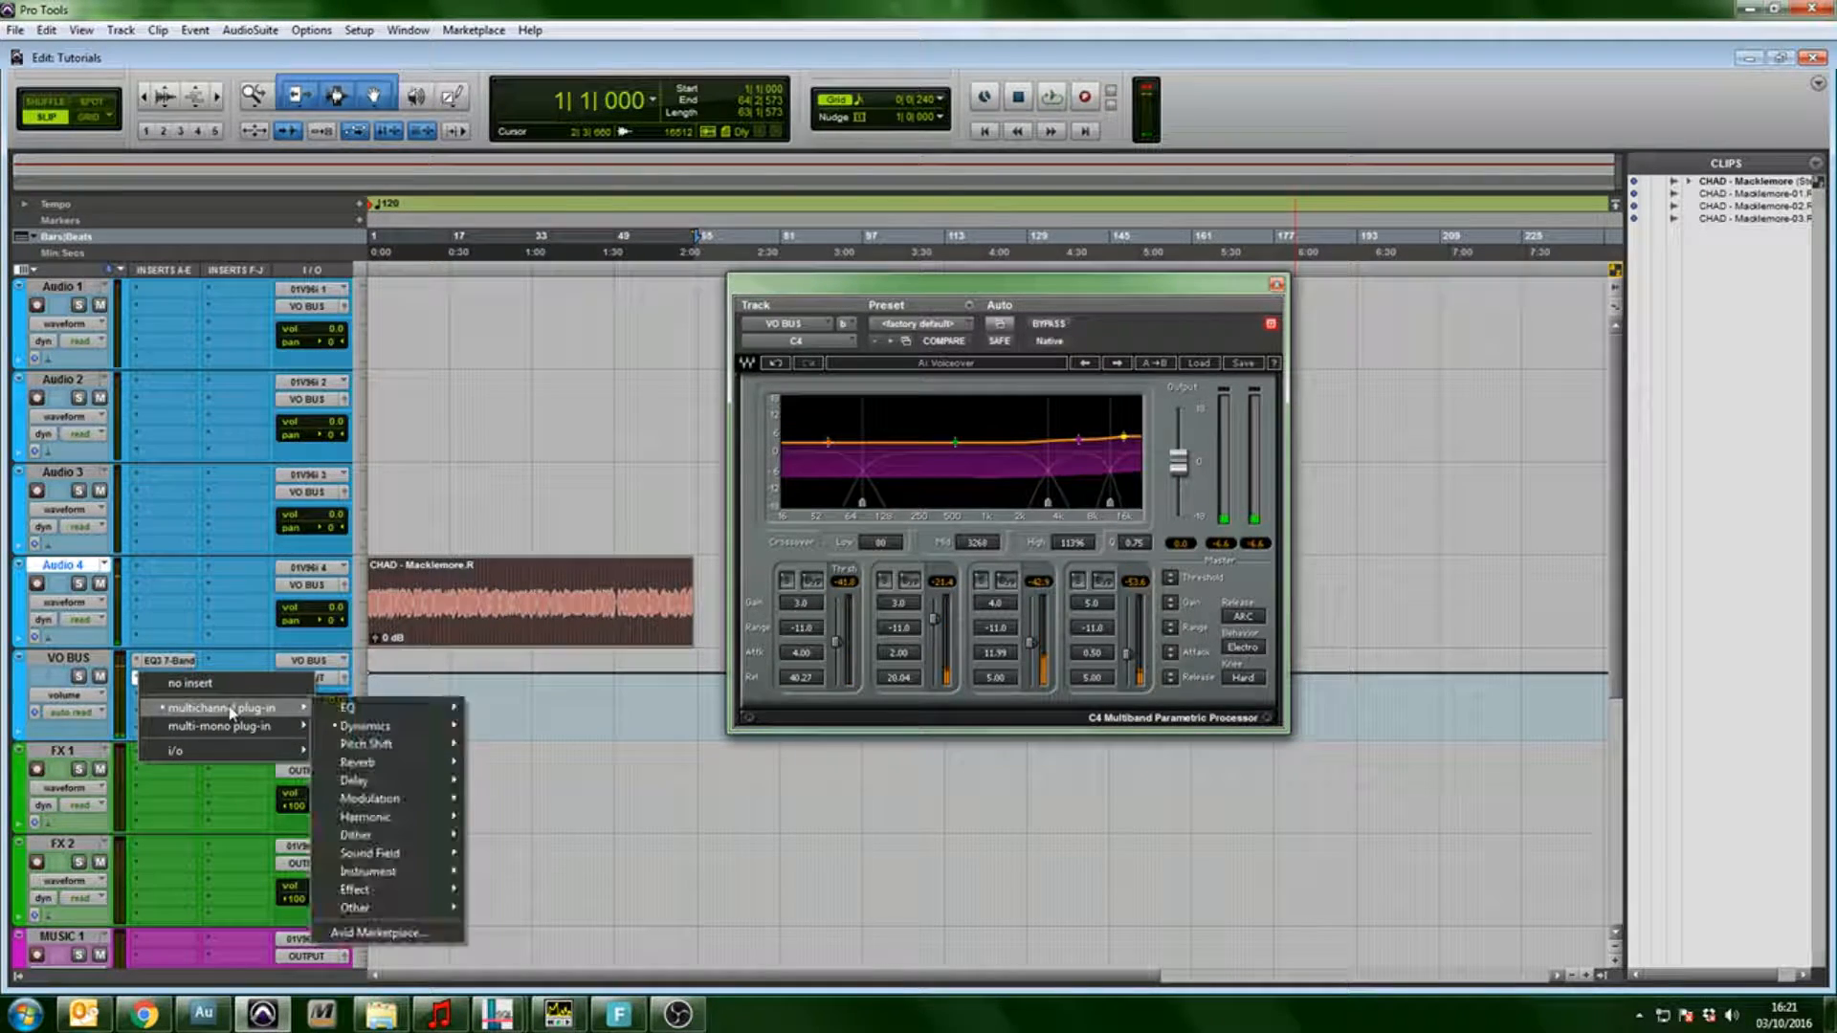
mouse_move(411, 727)
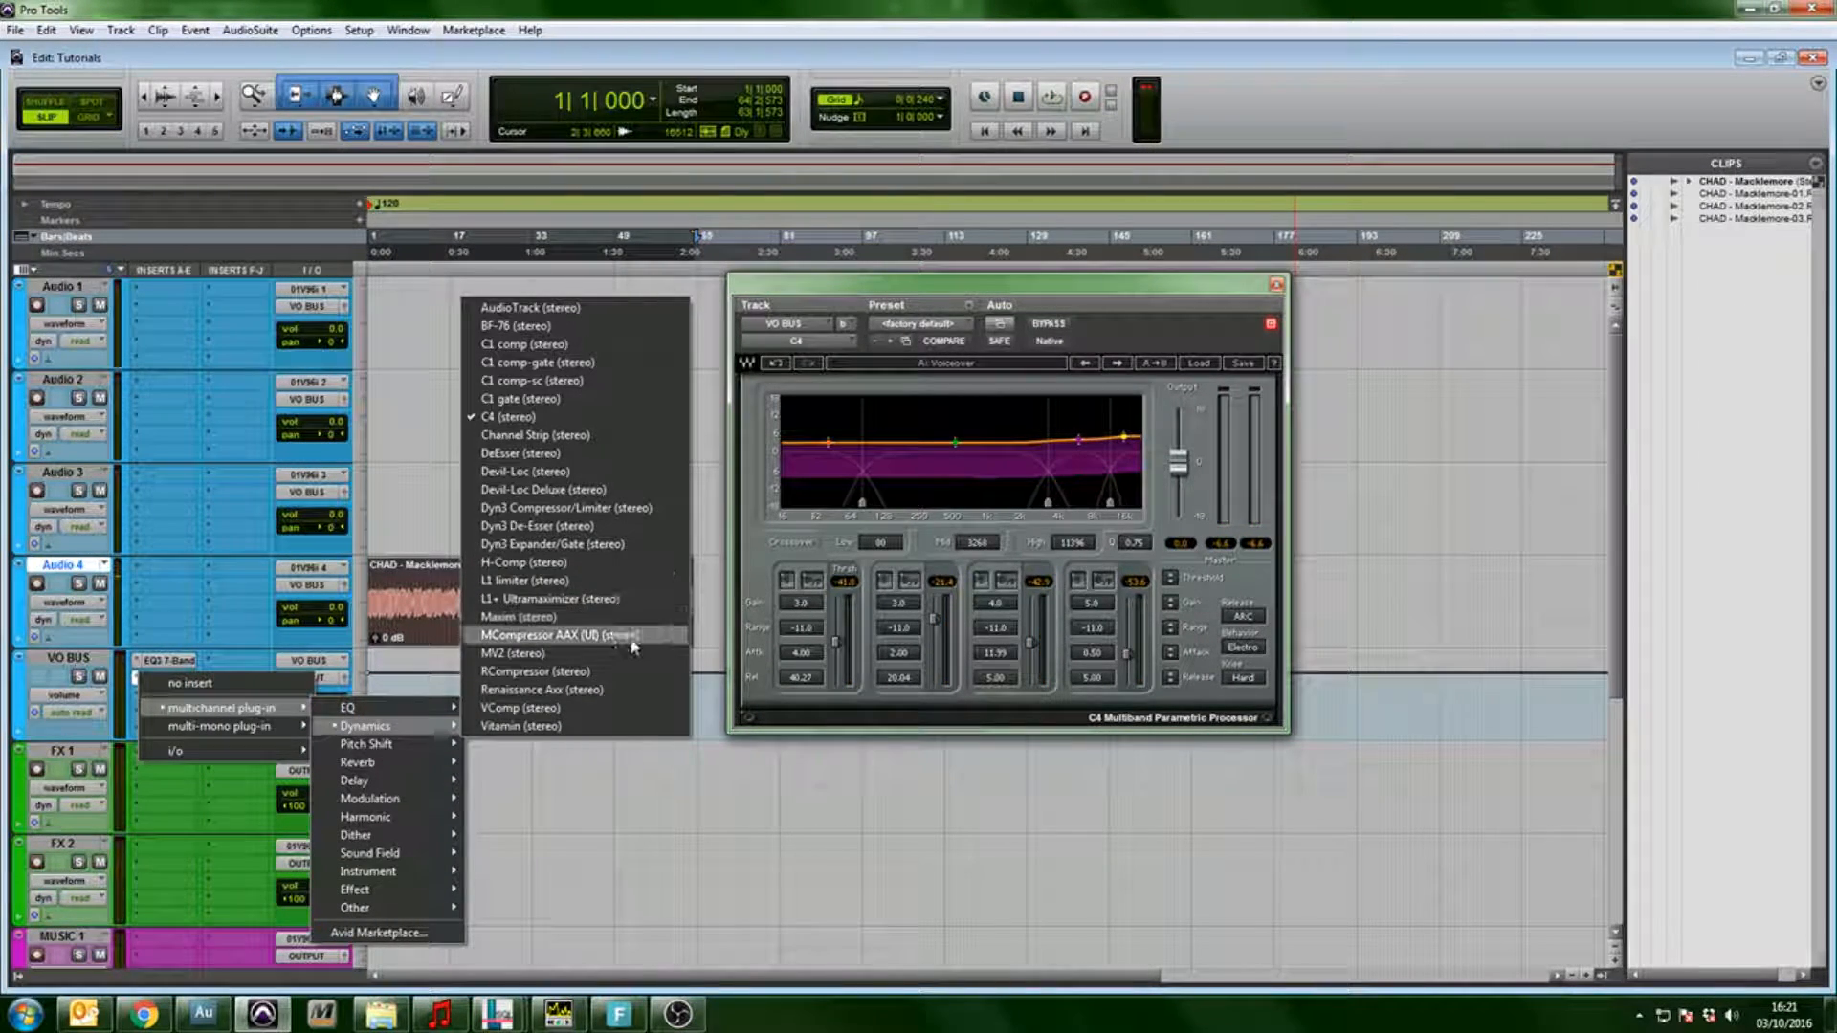
click(602, 563)
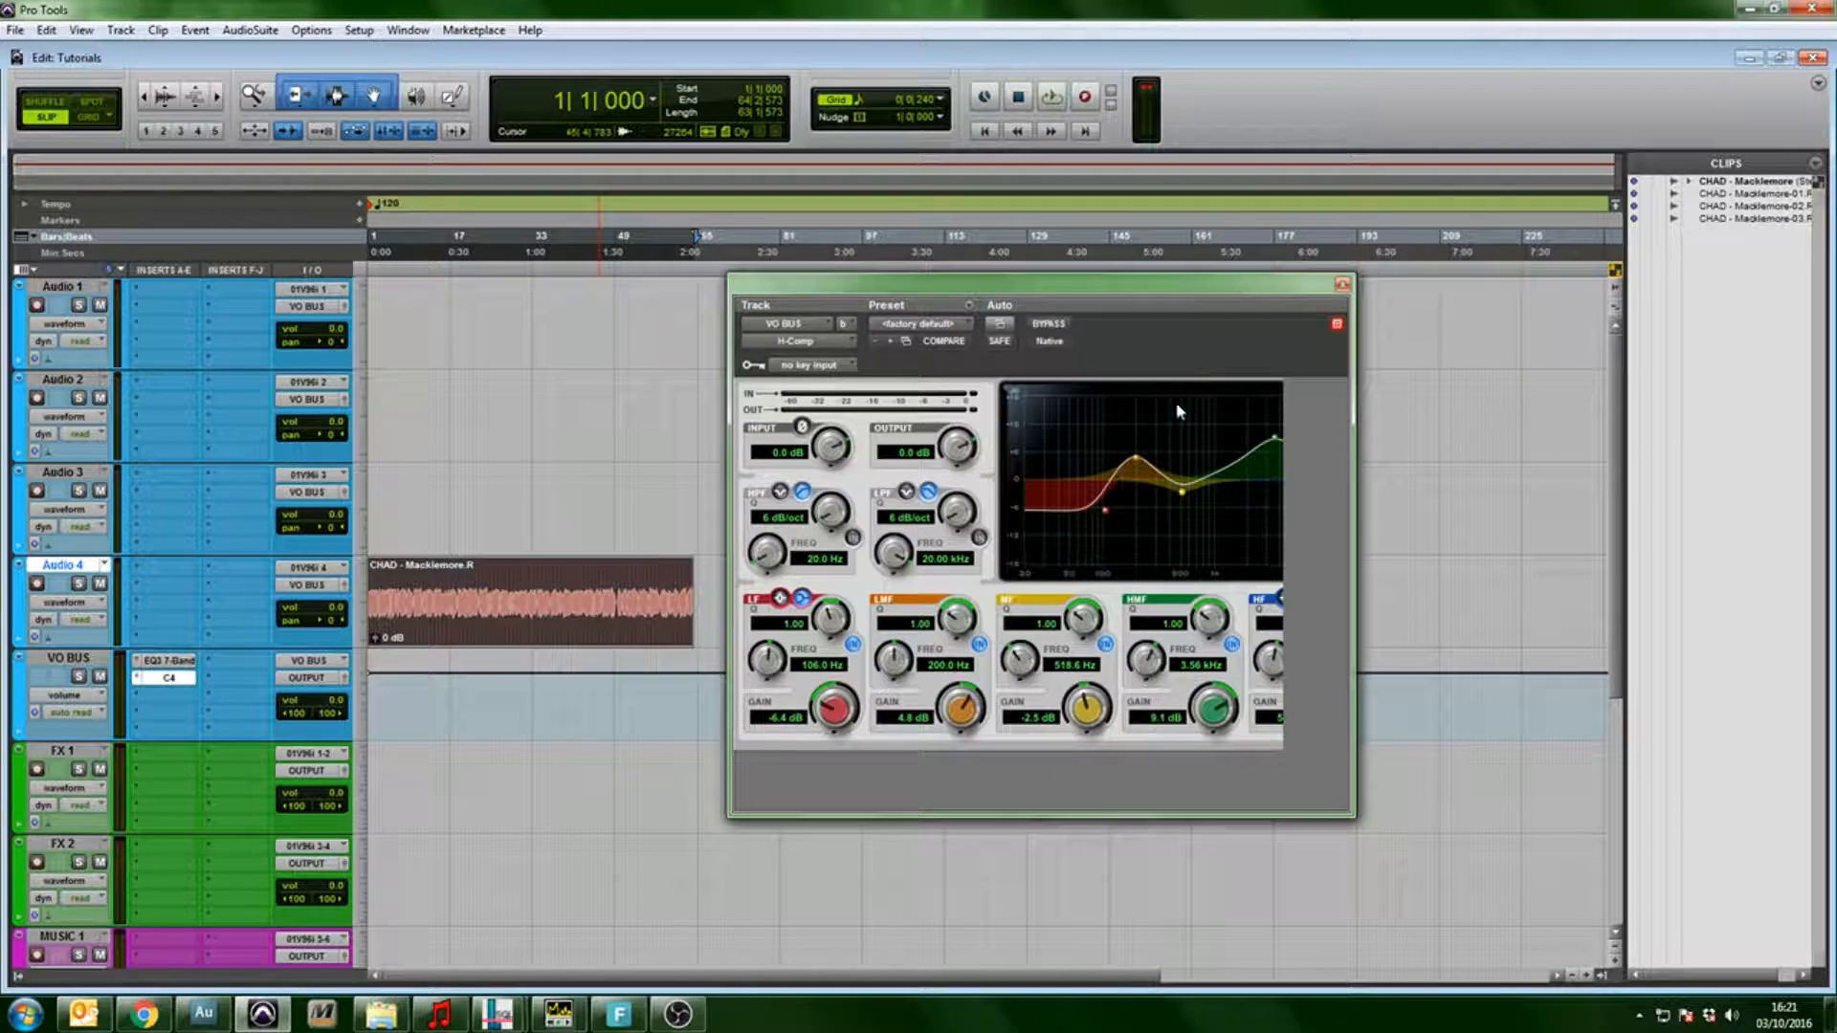
- Load the Tight Vocal factory preset in H-Comp and audition it on the voice clip
click(1265, 385)
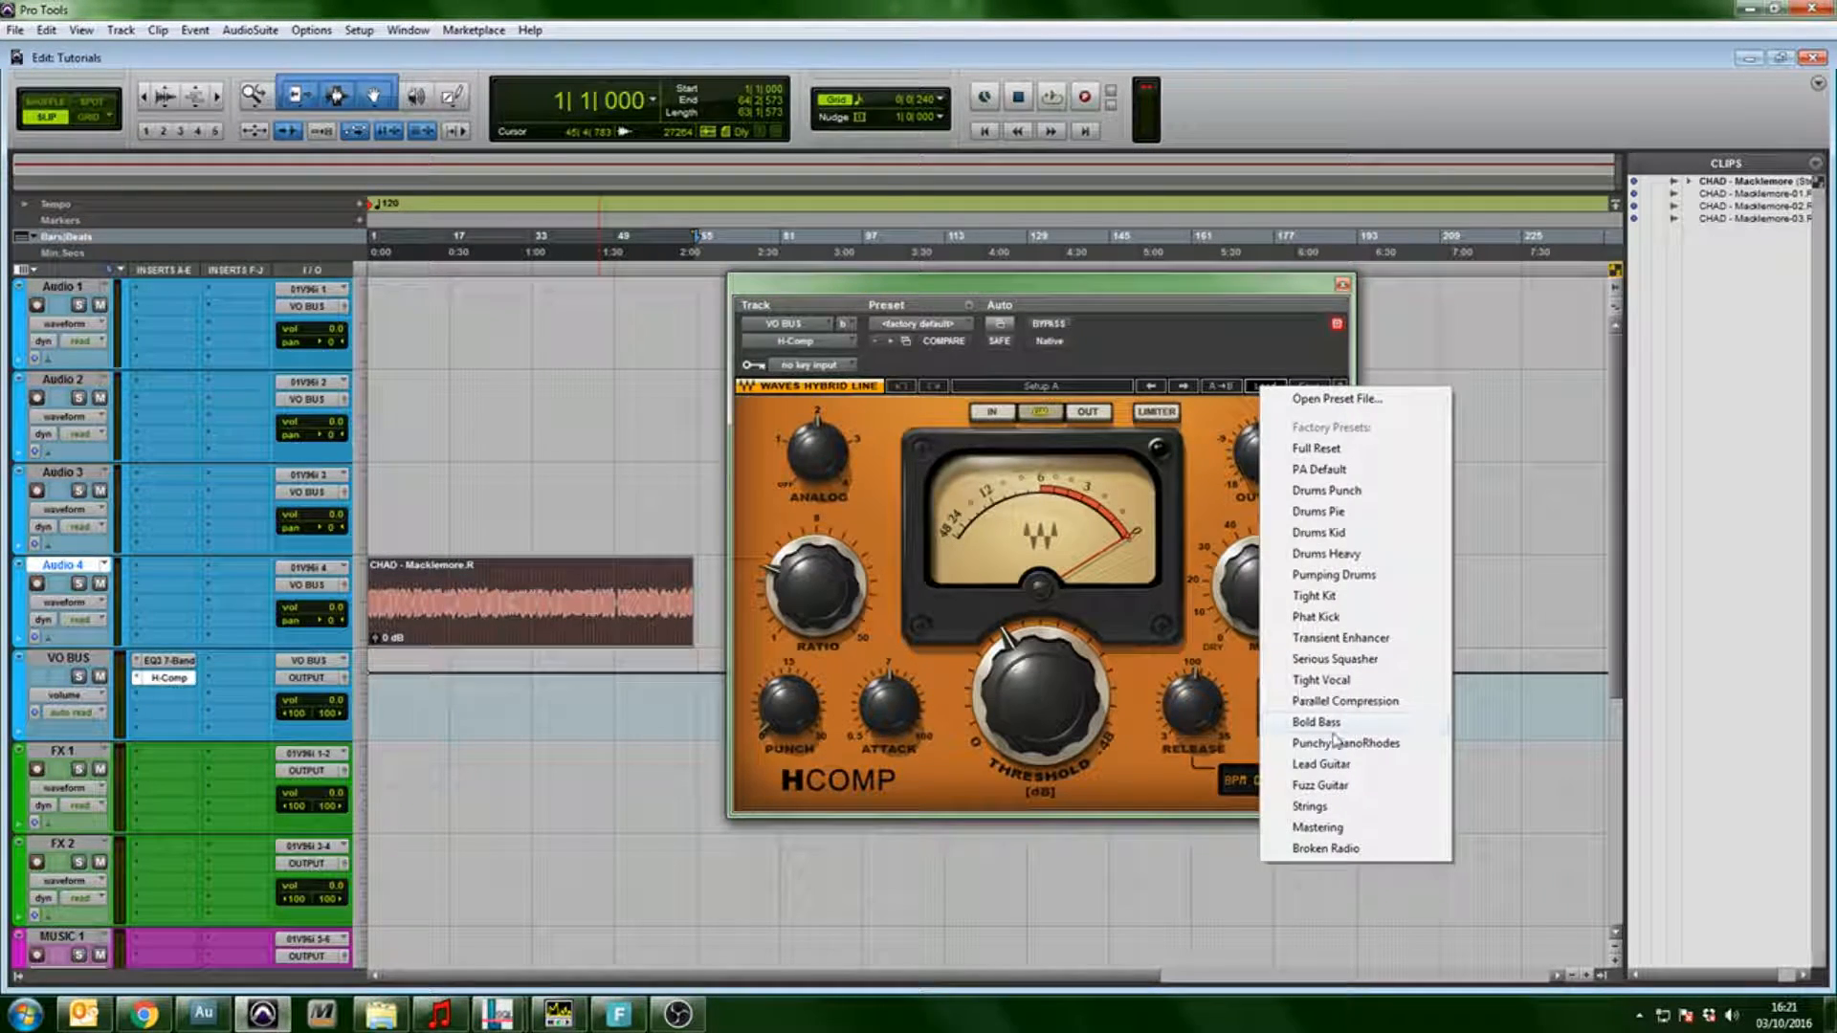
click(1355, 681)
key(space)
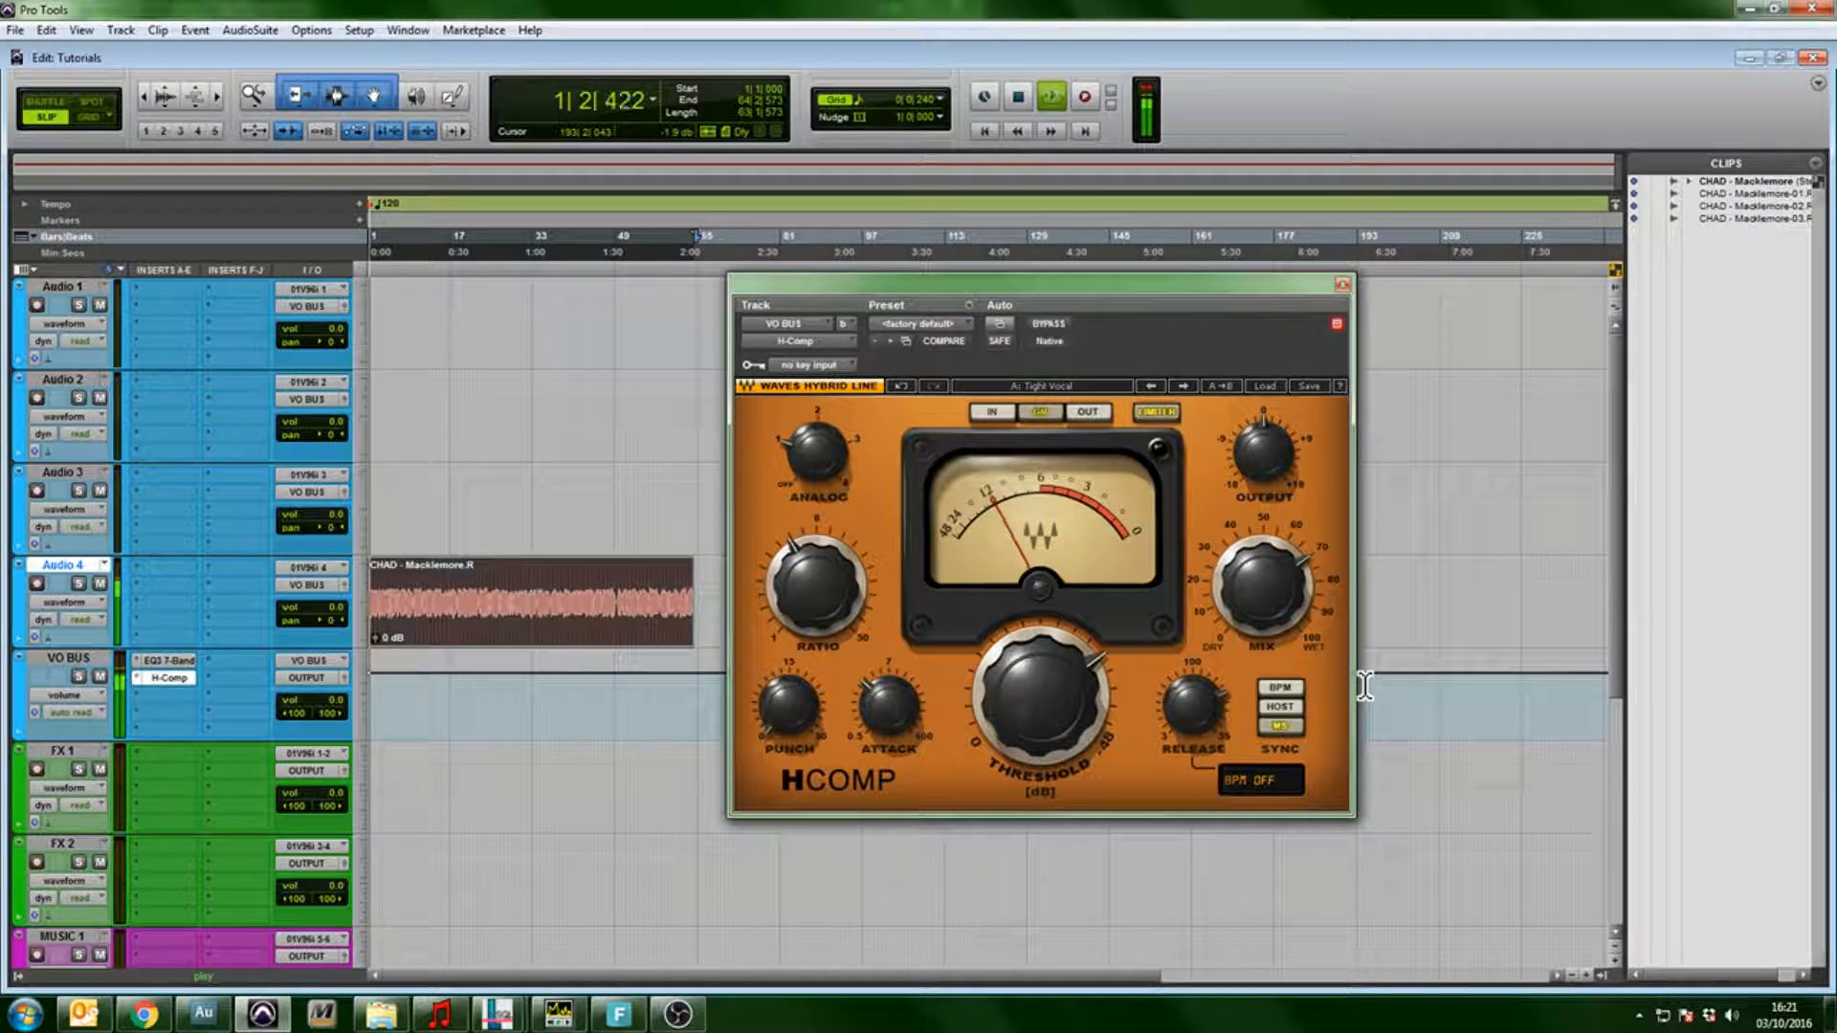
mouse_move(1319, 617)
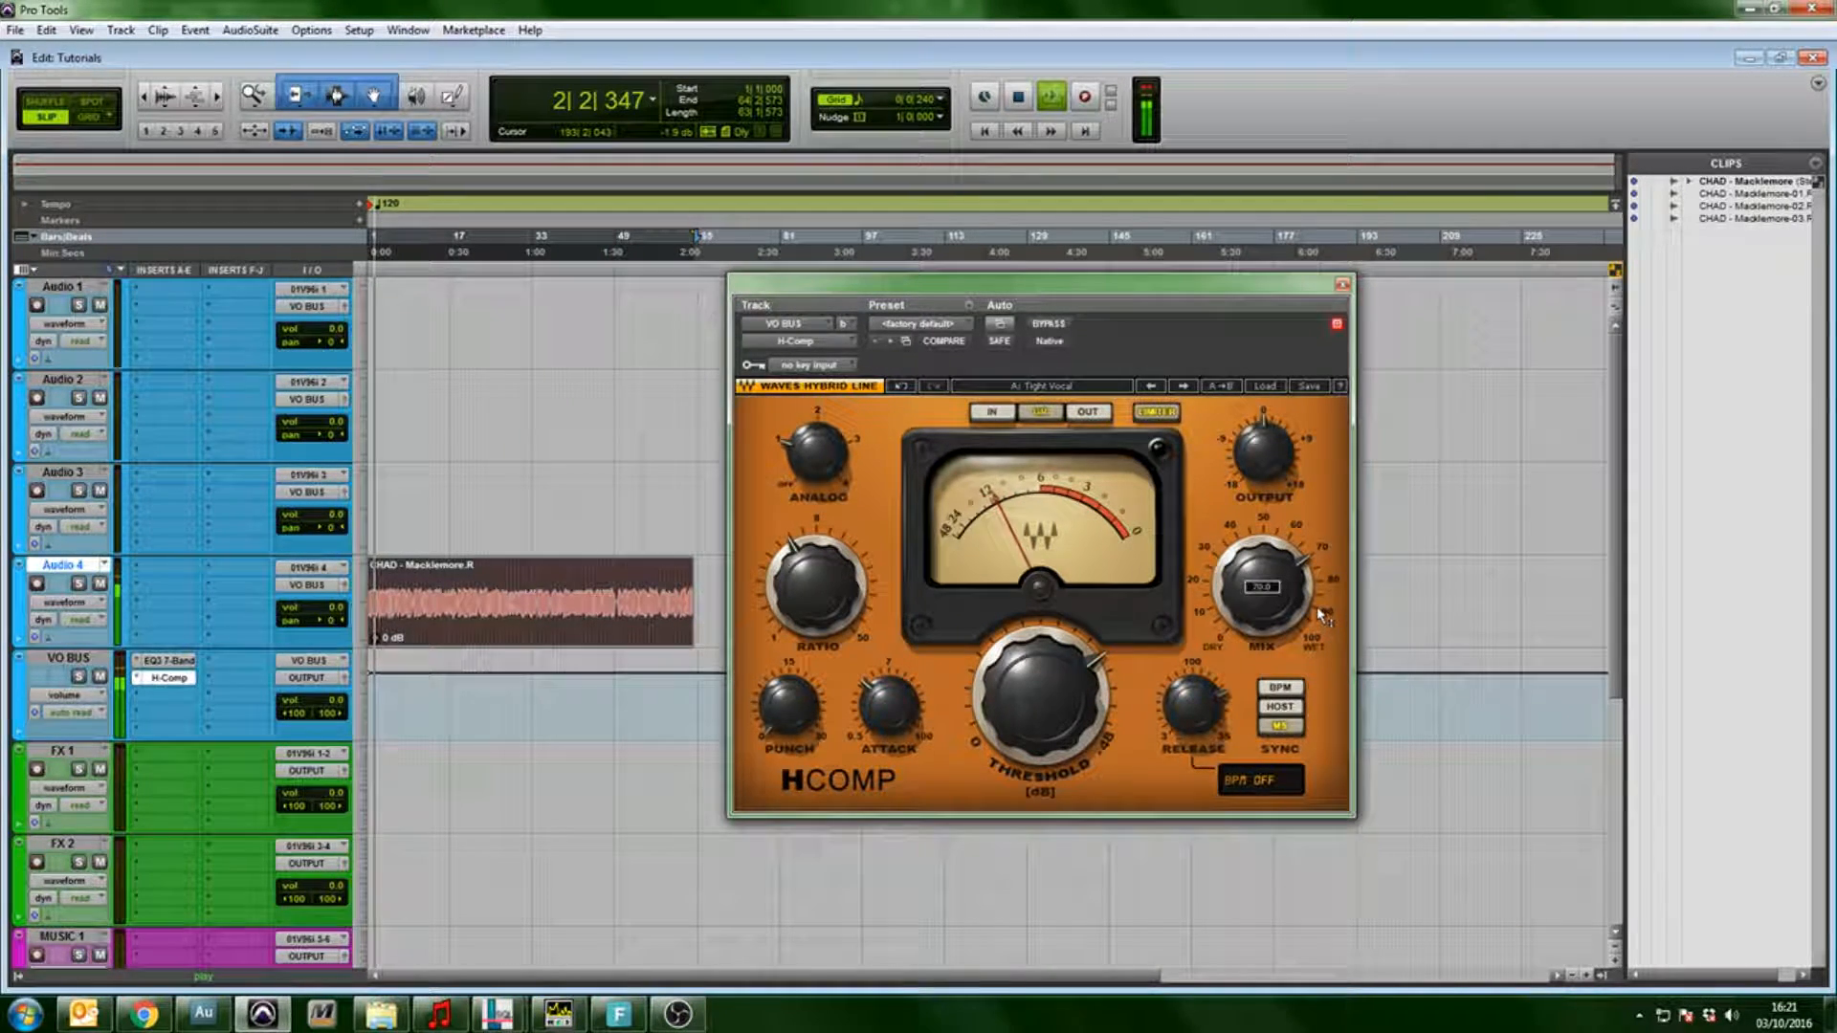
key(space)
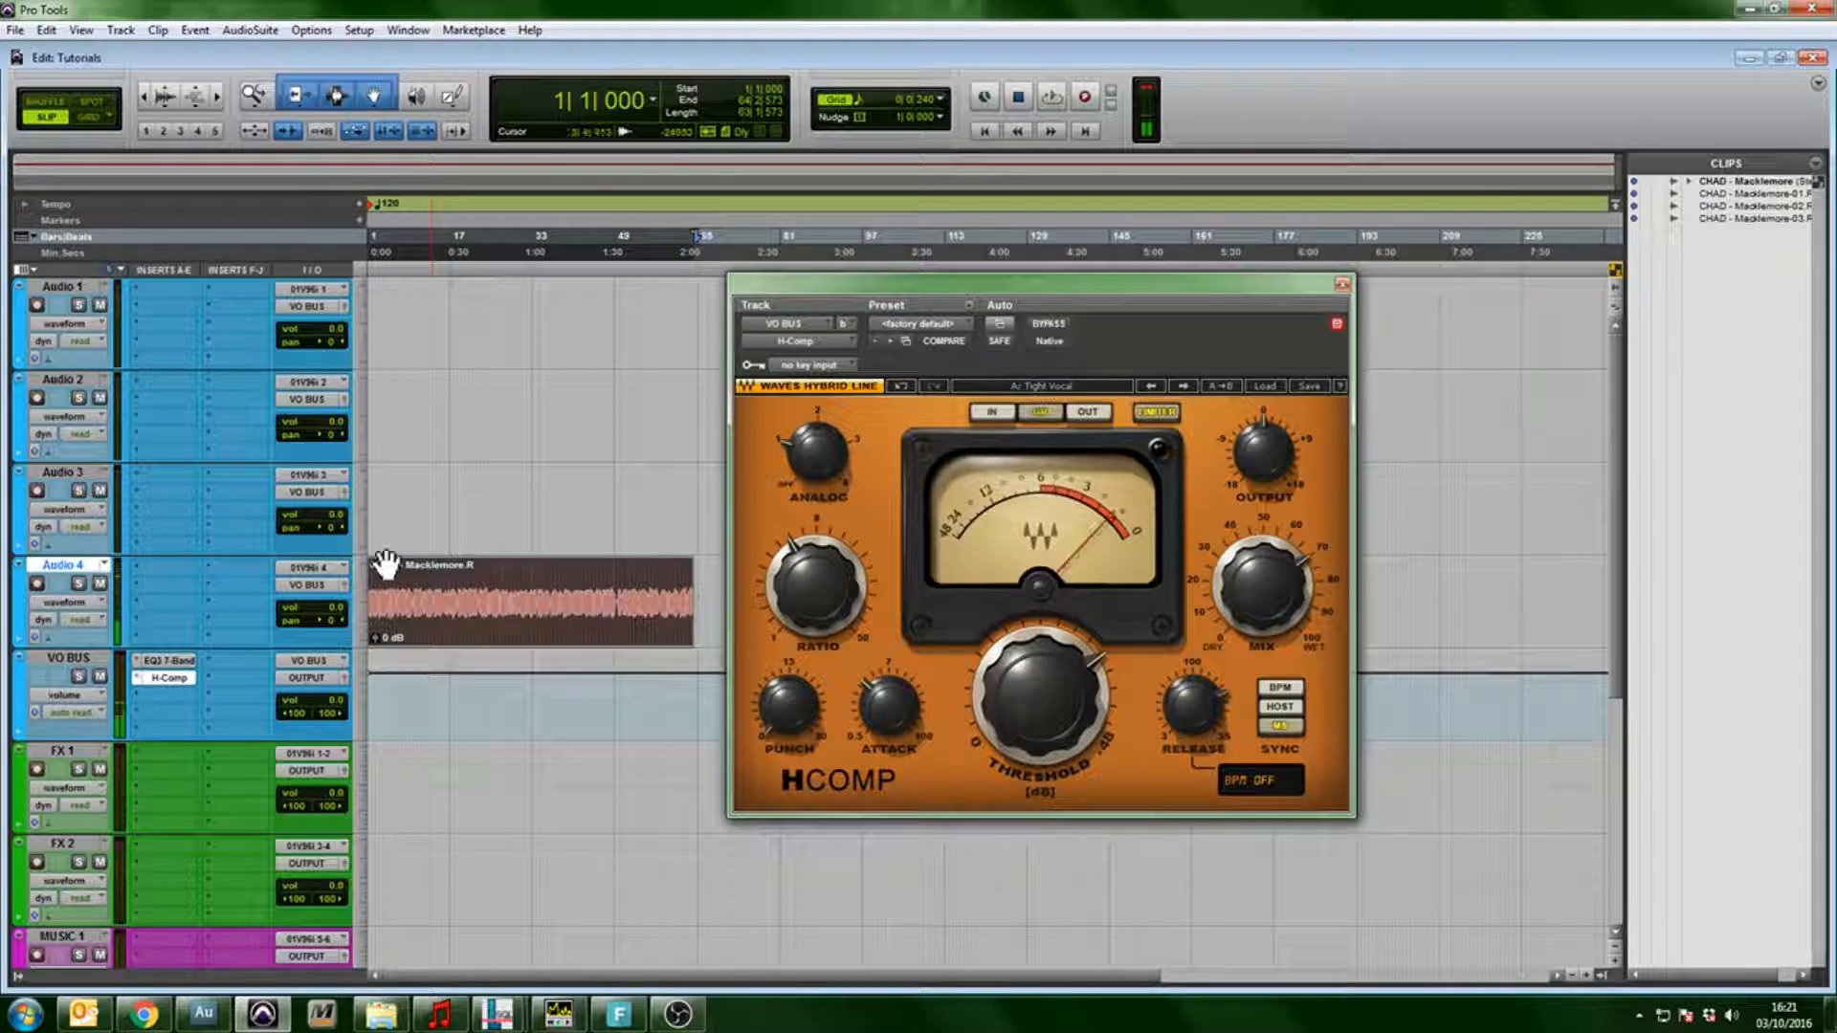
- Insert the stereo multichannel D-Verb reverb plug-in in the third insert slot of the VO BUS track
click(161, 707)
mouse_move(249, 725)
mouse_move(421, 800)
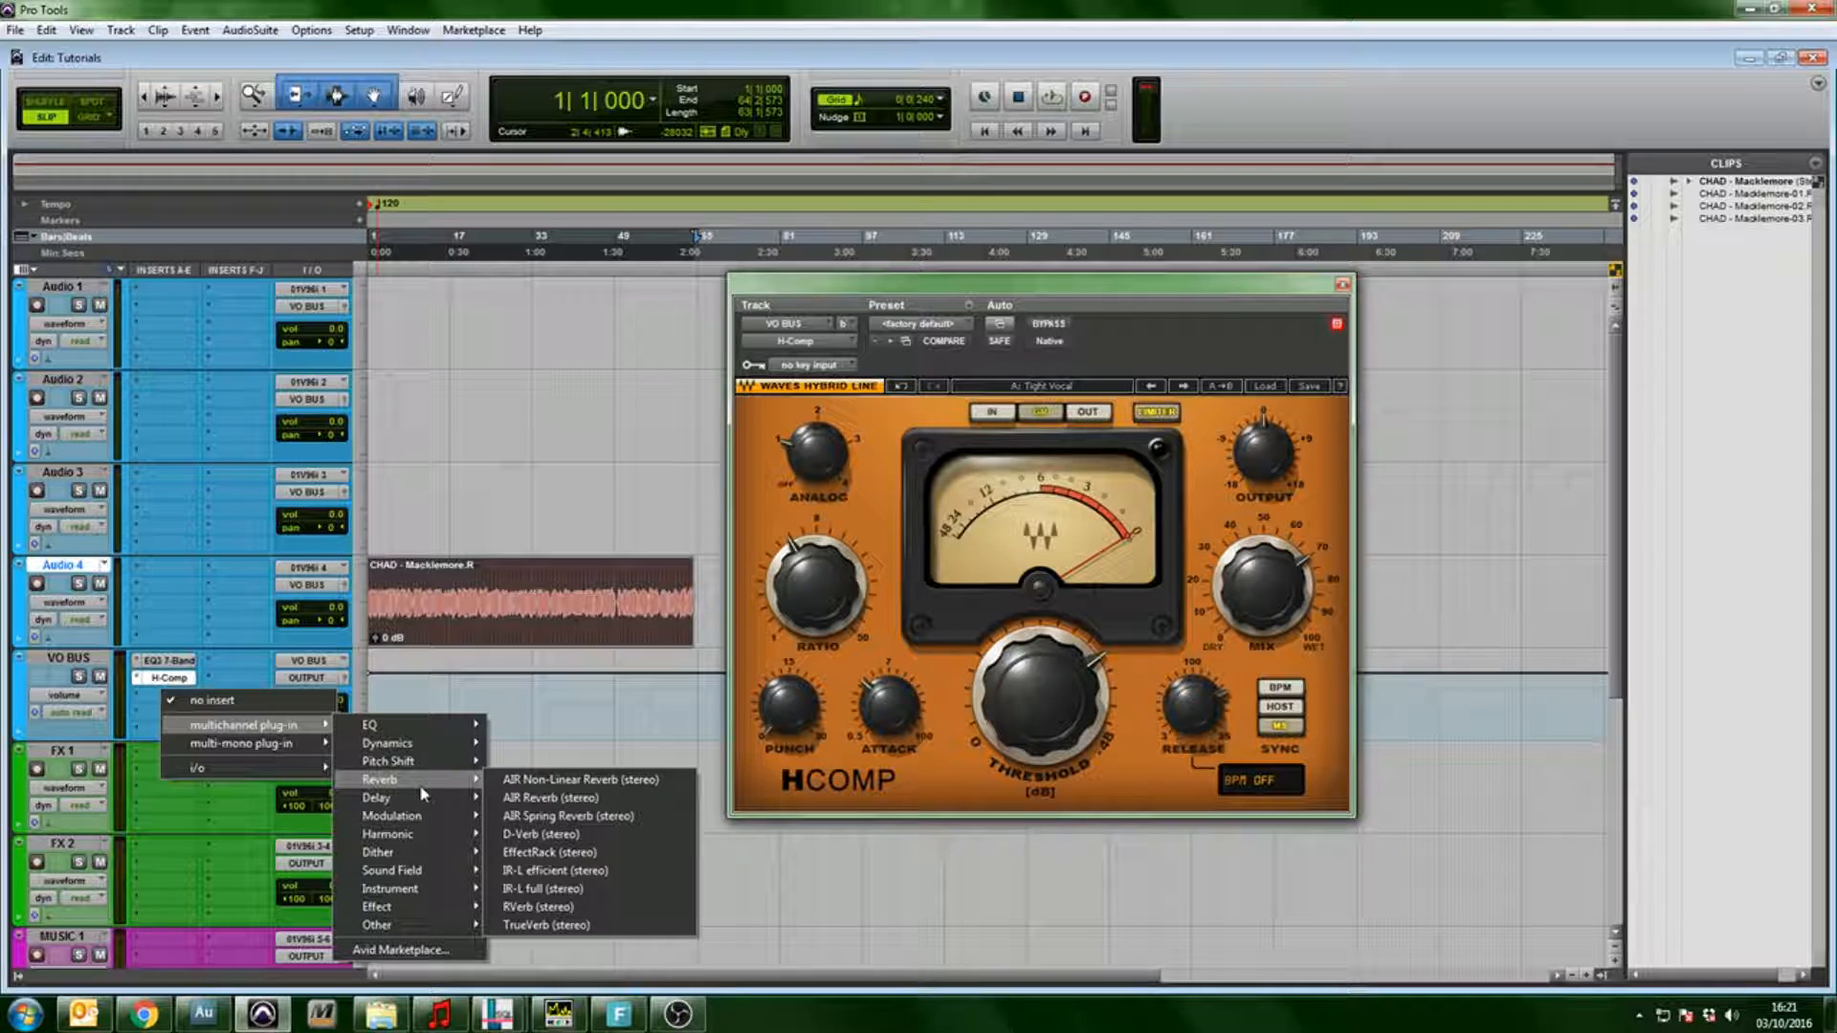
click(646, 839)
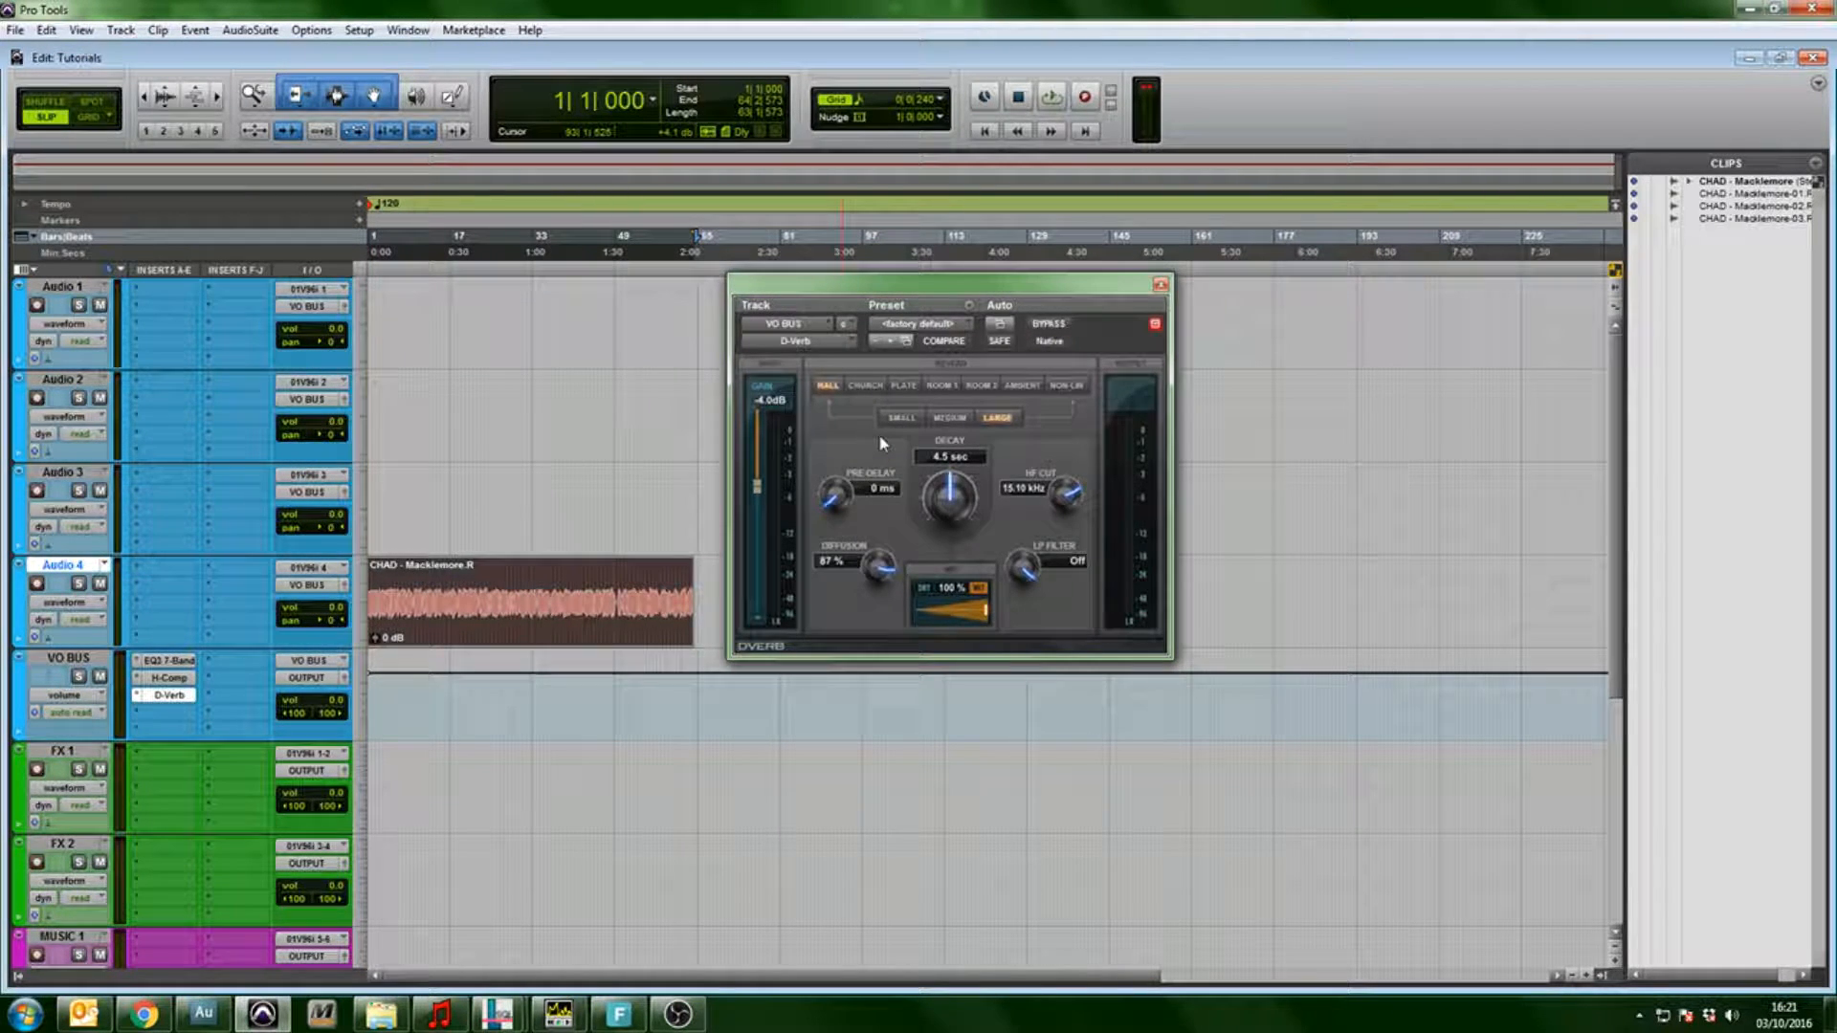
- Set the D-Verb reverb type to Plate and play the voice clip briefly to hear it
click(905, 386)
key(space)
key(space)
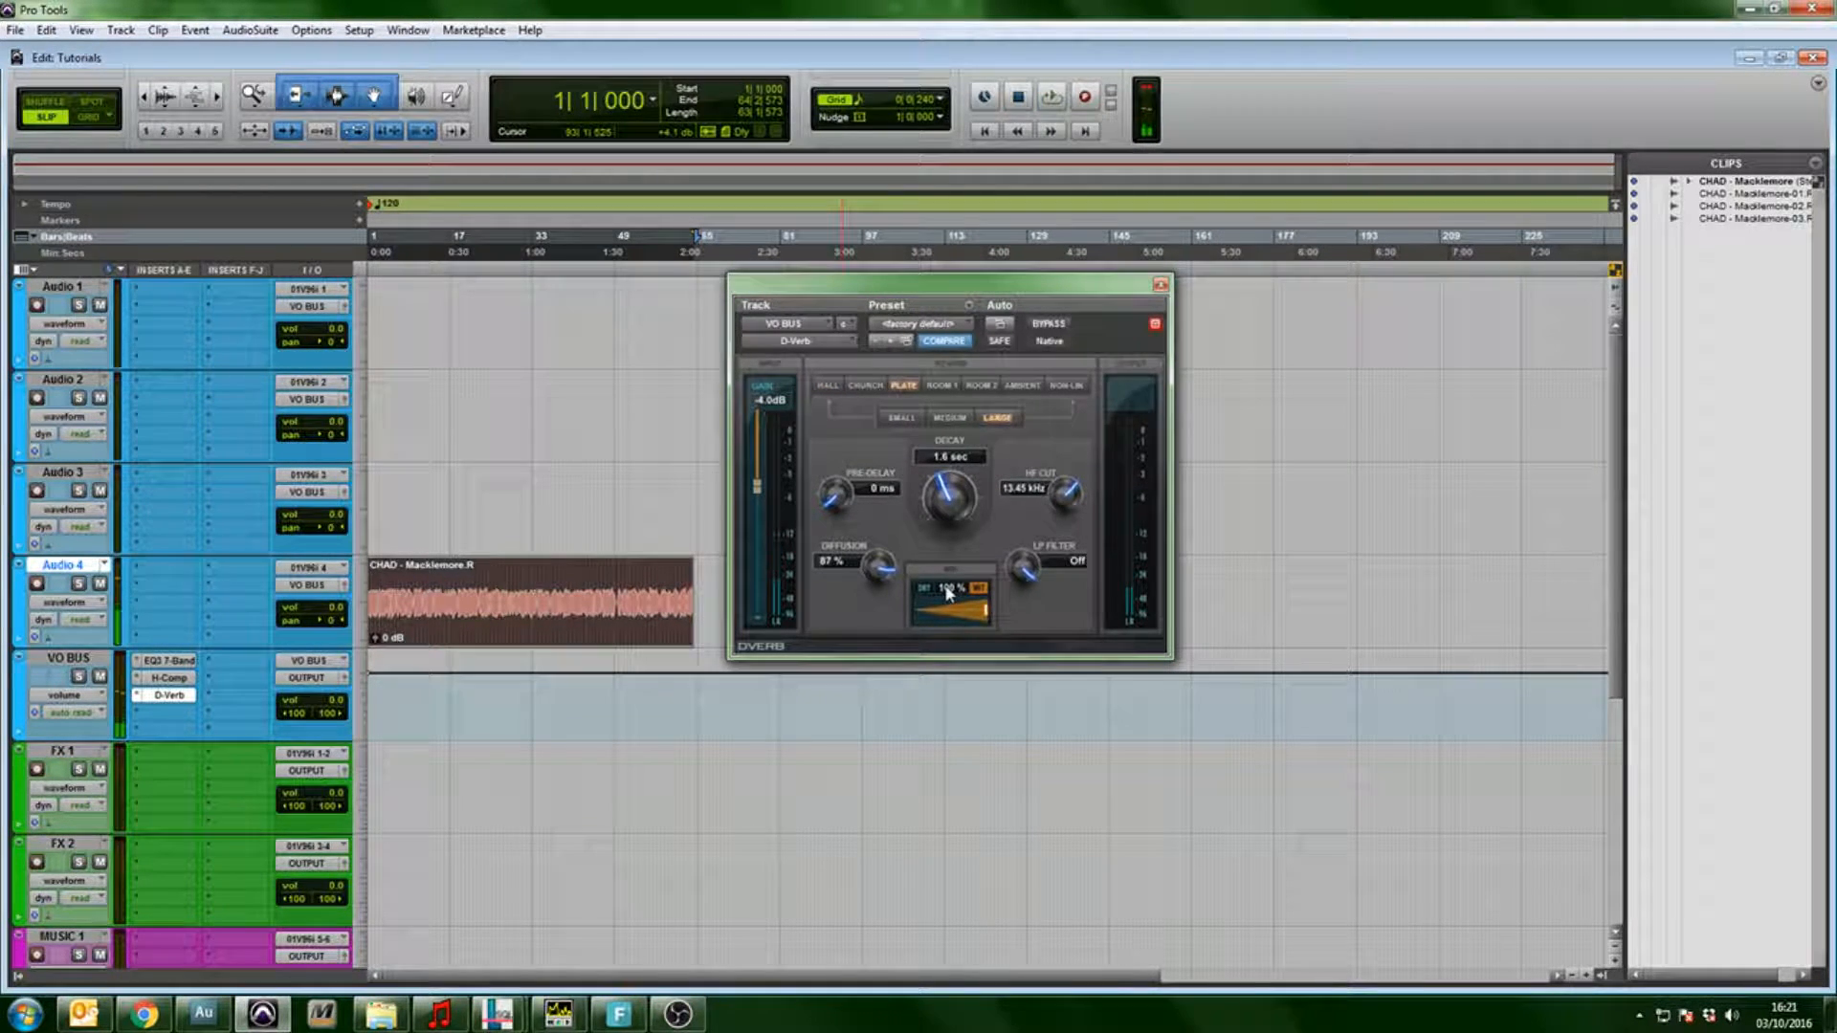
- Lower the D-Verb wet/dry mix to 3 % and audition the subtler reverb on the voice clip
text(5)
key(Return)
key(space)
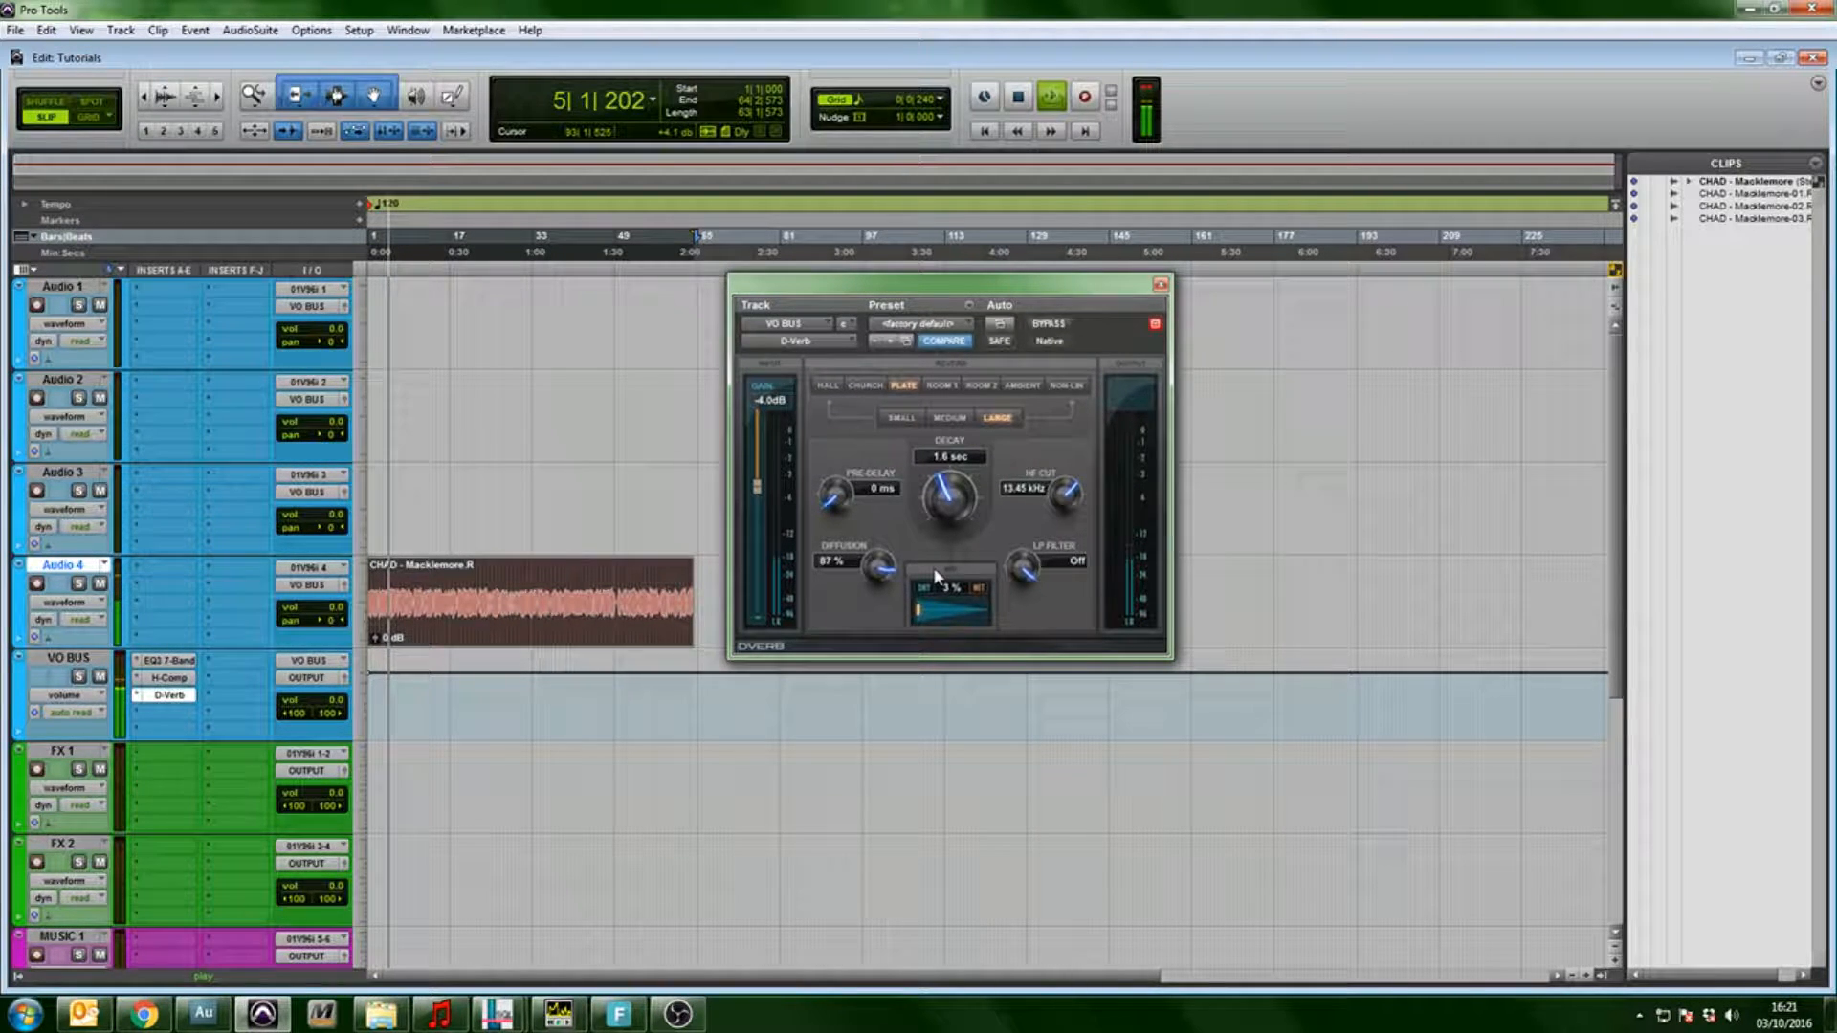
key(space)
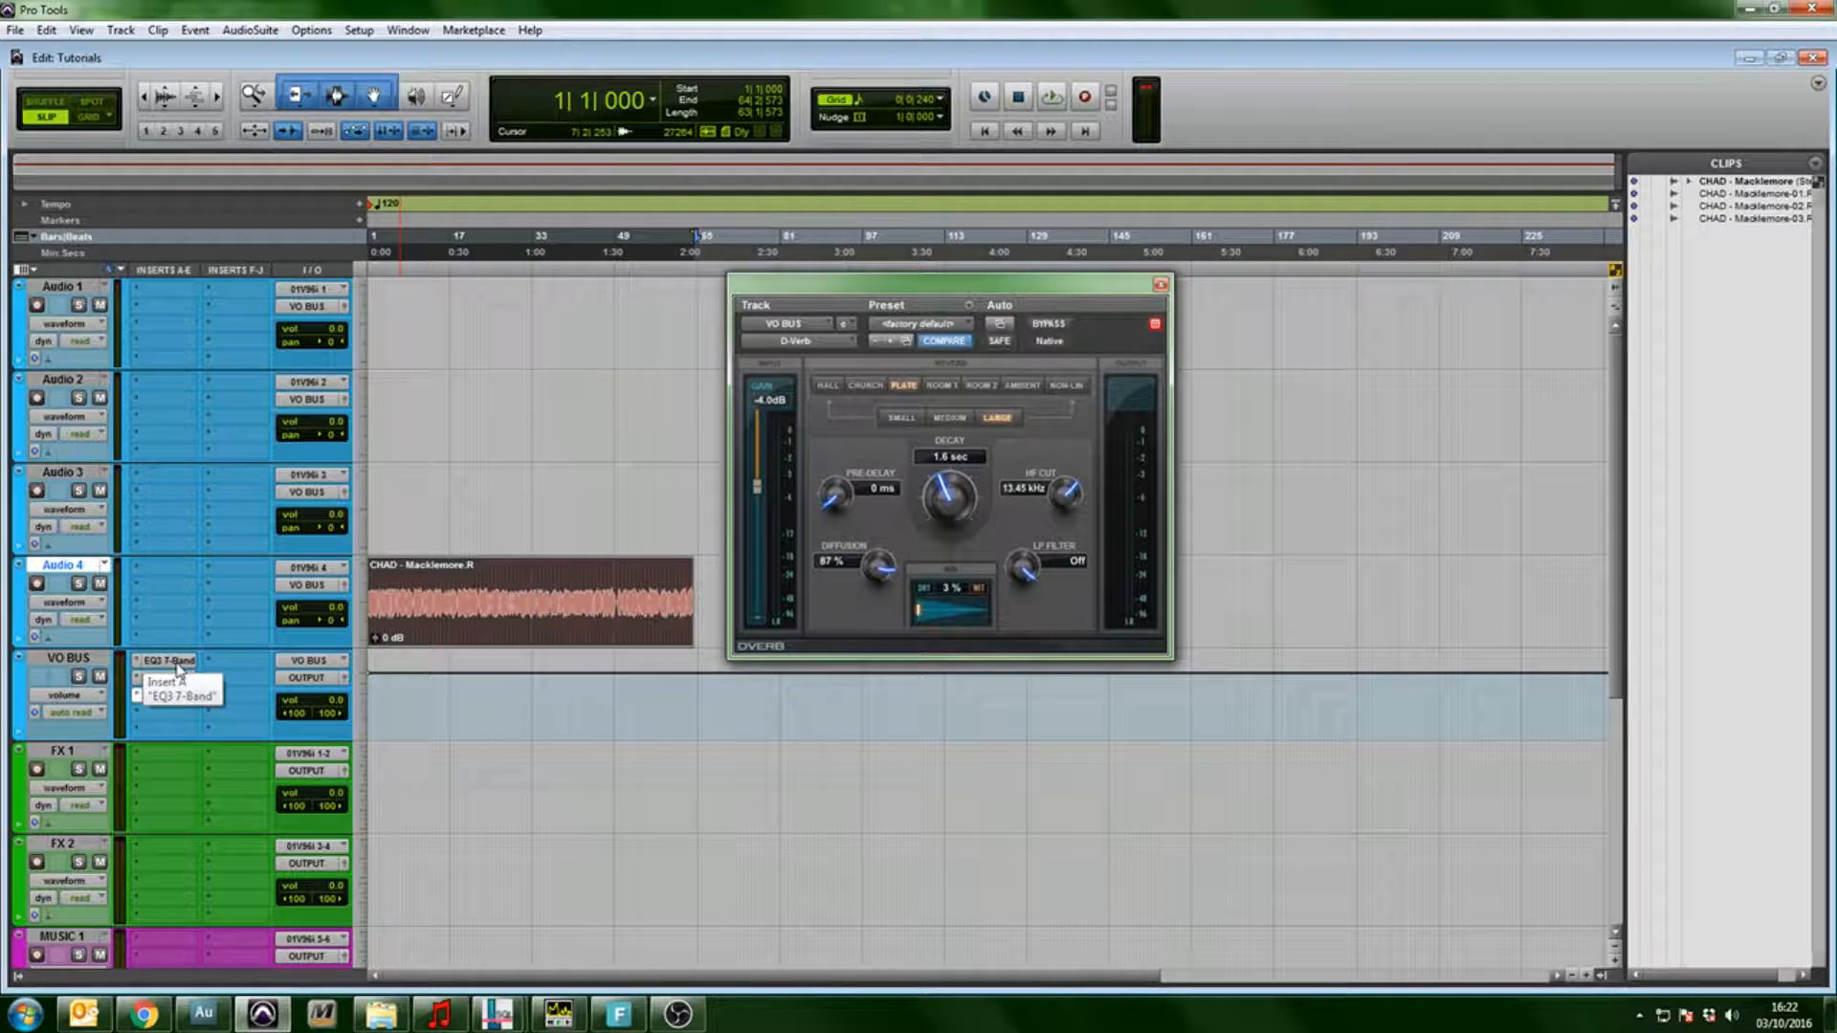
- Insert the stereo multichannel L1 limiter dynamics plug-in in the fourth insert slot of the VO BUS track
click(162, 715)
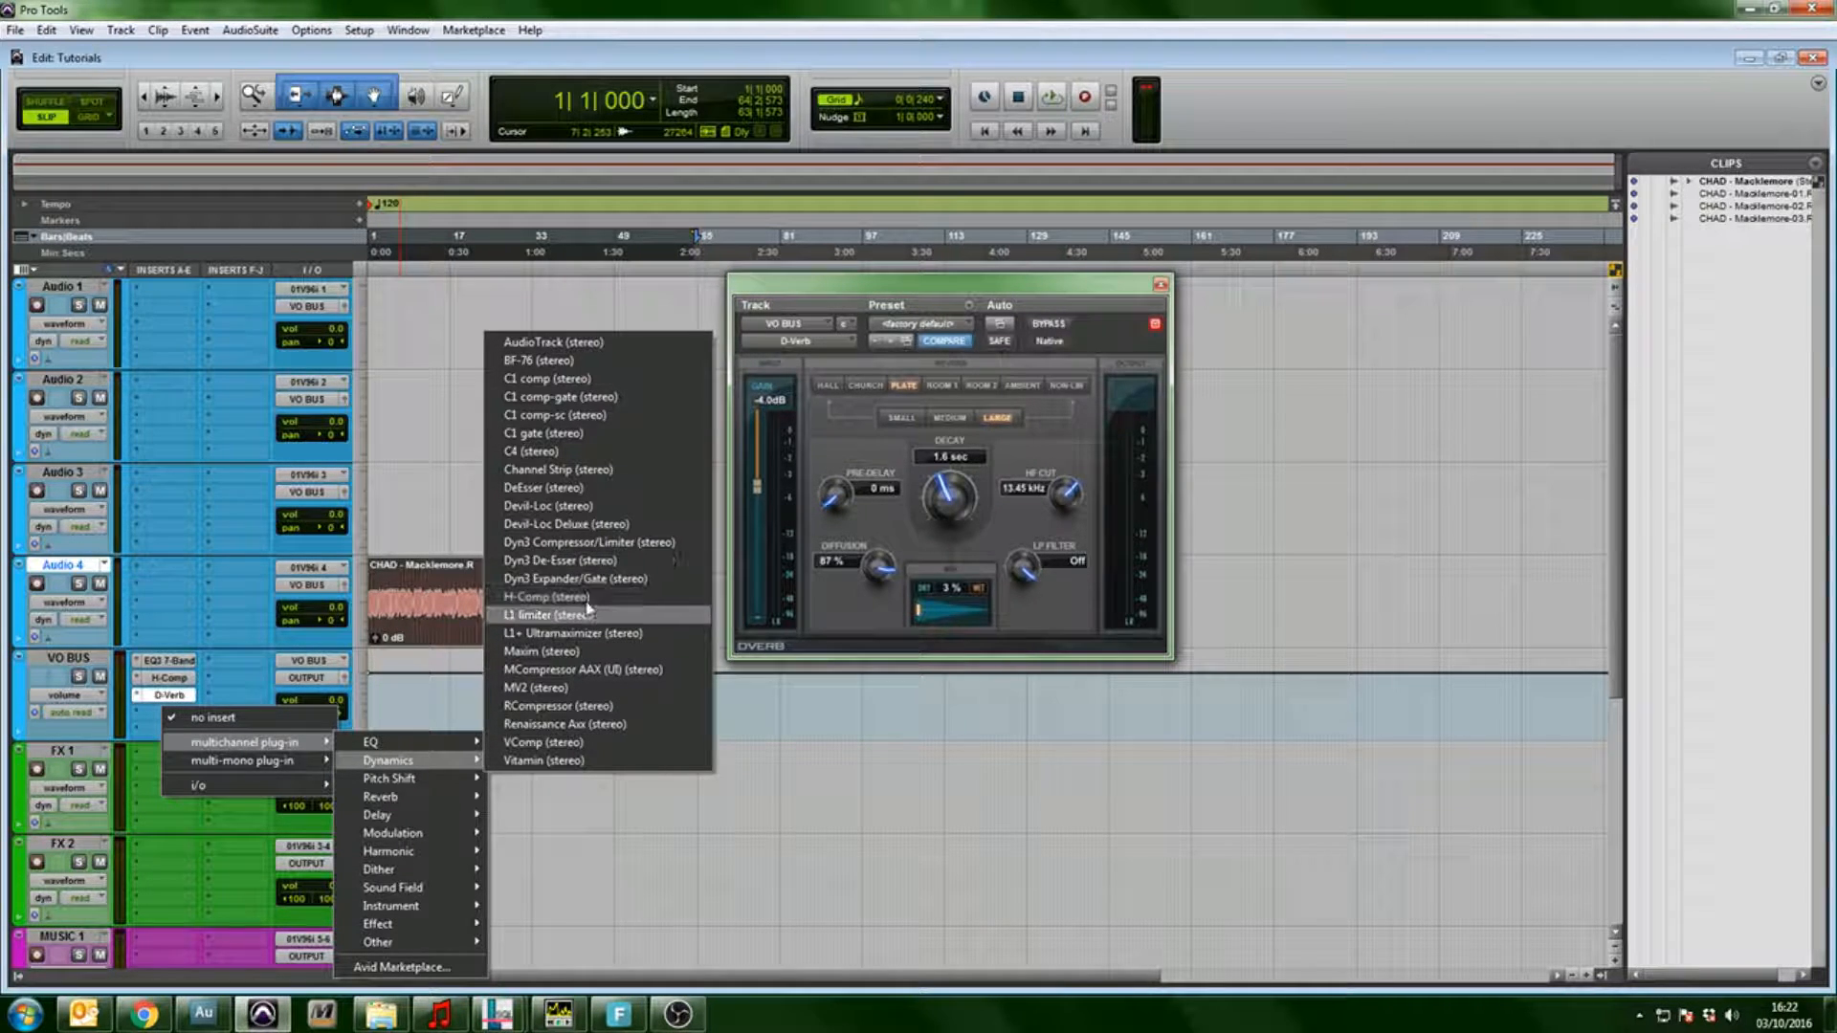
click(591, 617)
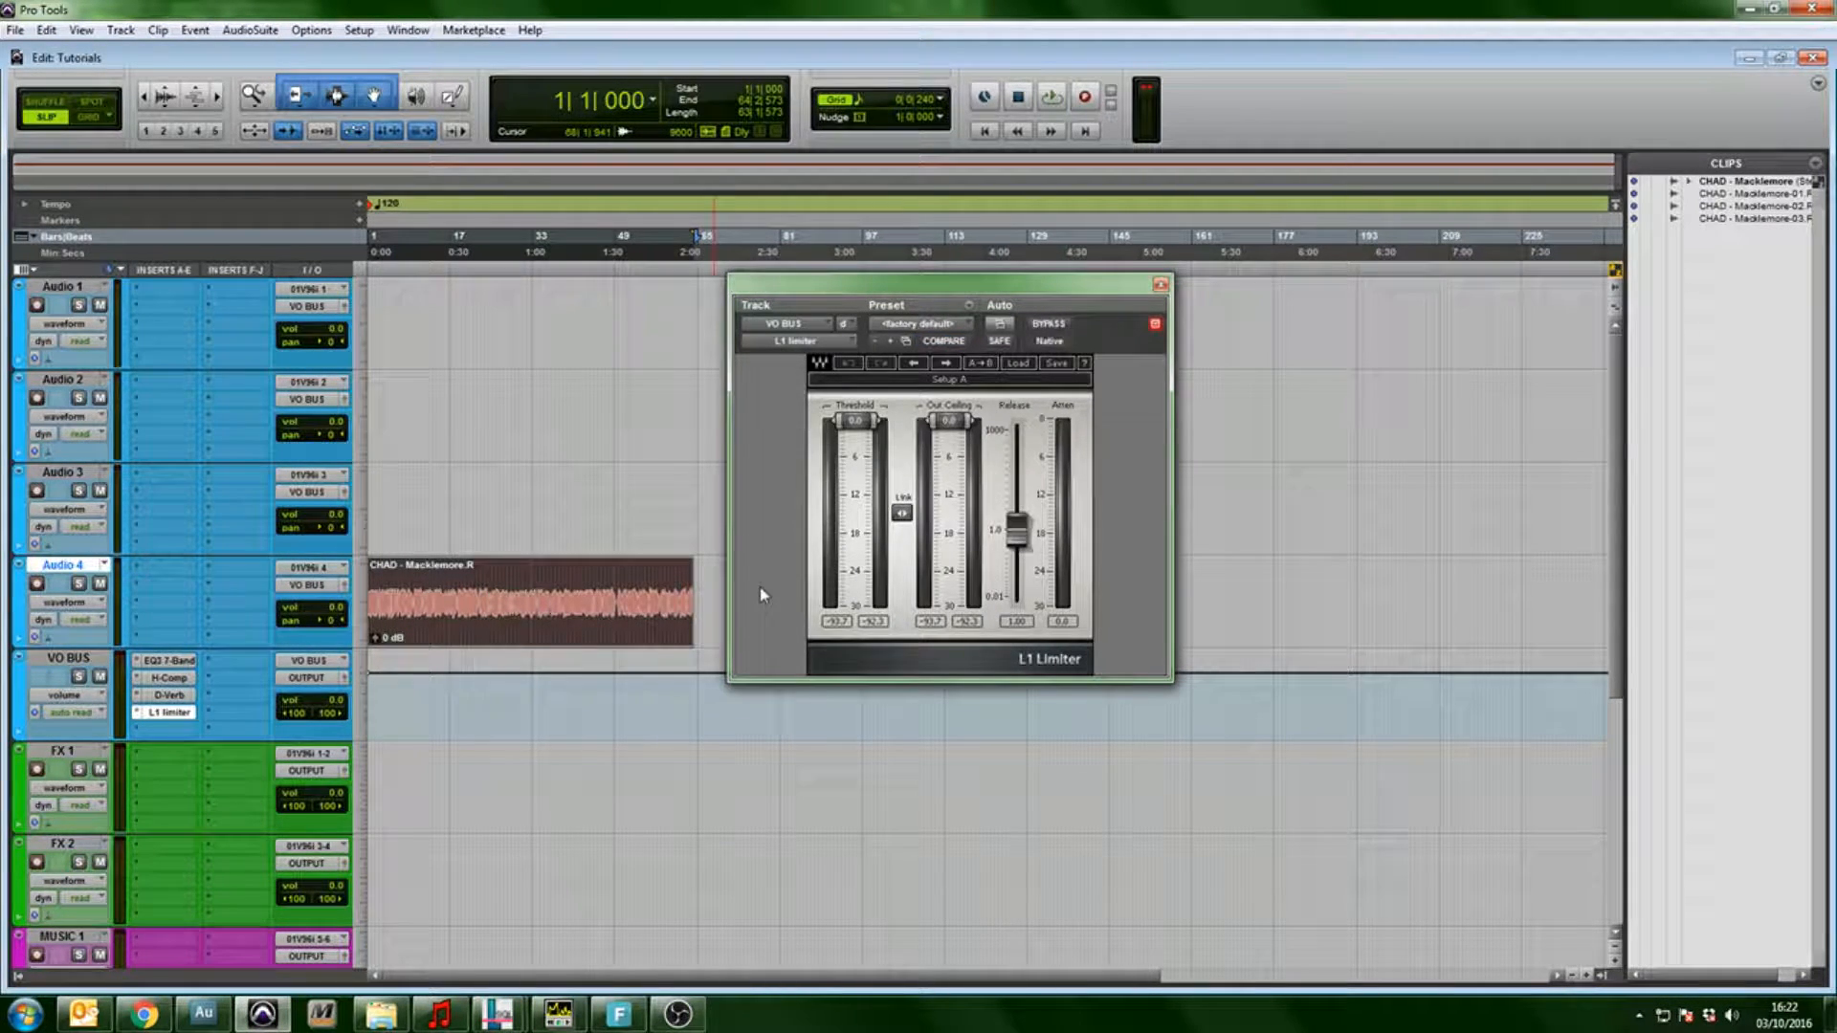
click(141, 720)
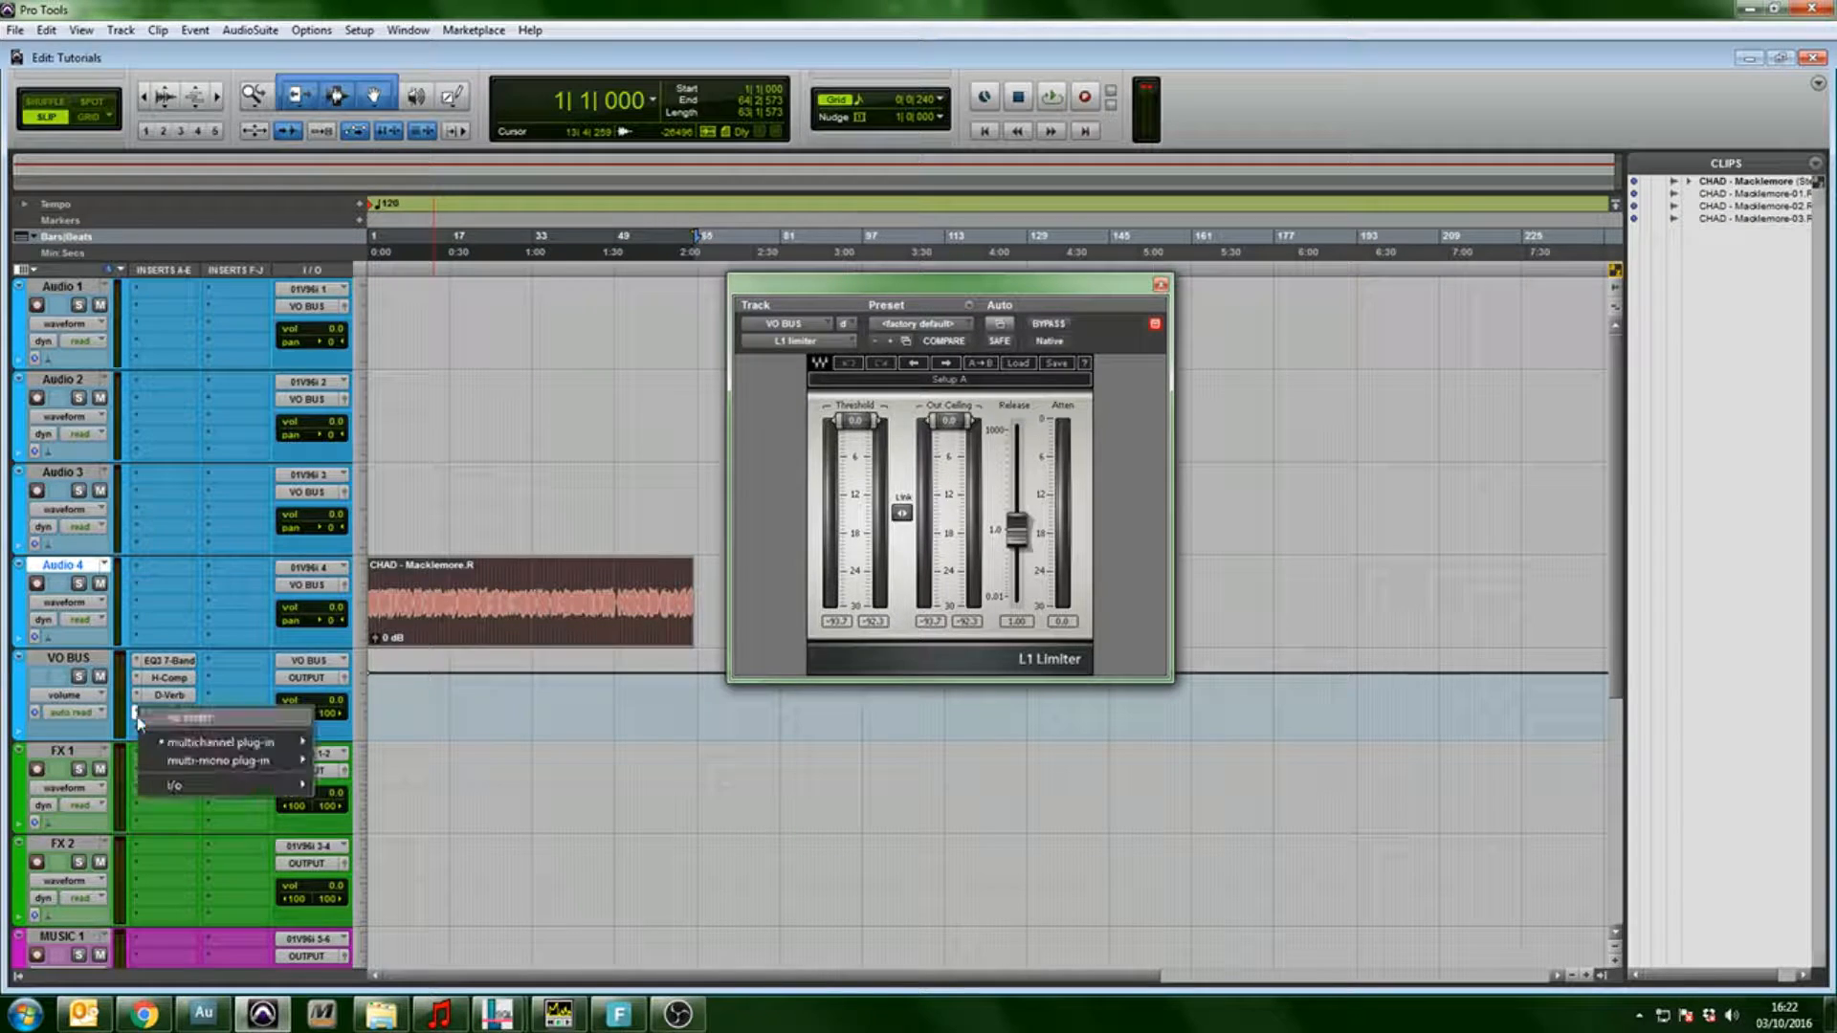
mouse_move(263, 743)
mouse_move(400, 758)
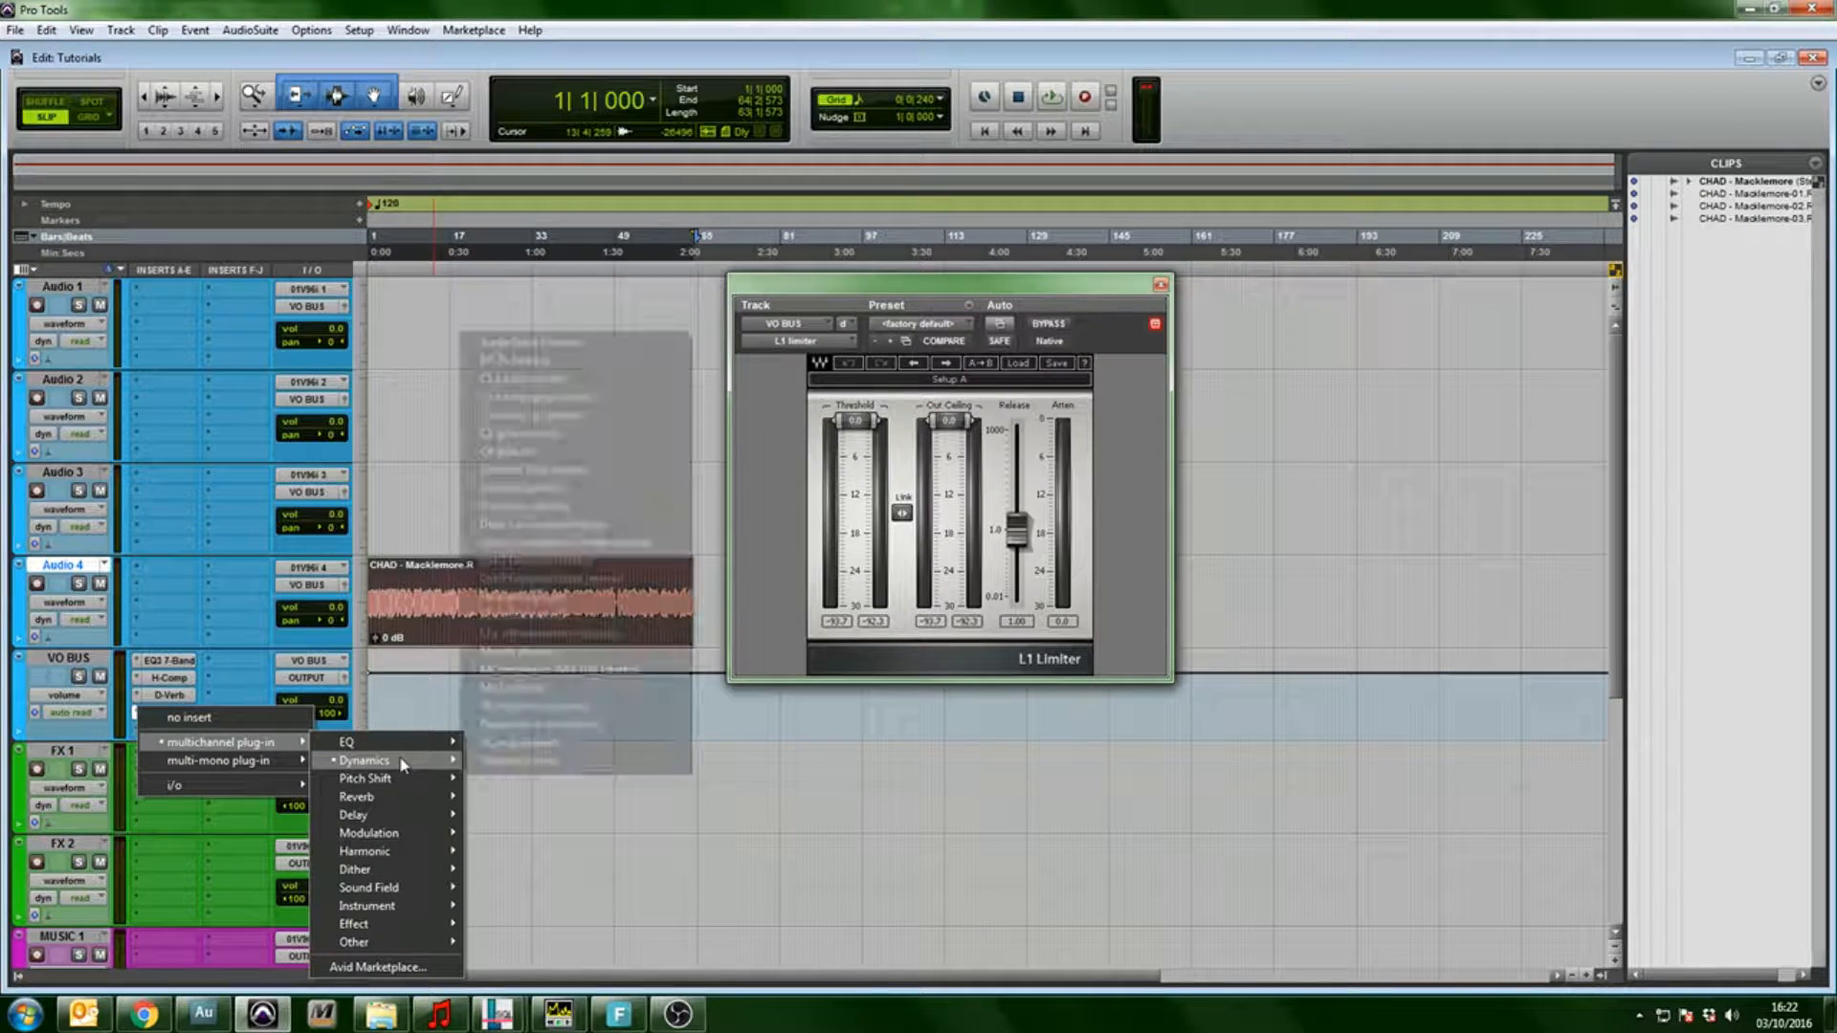
click(568, 621)
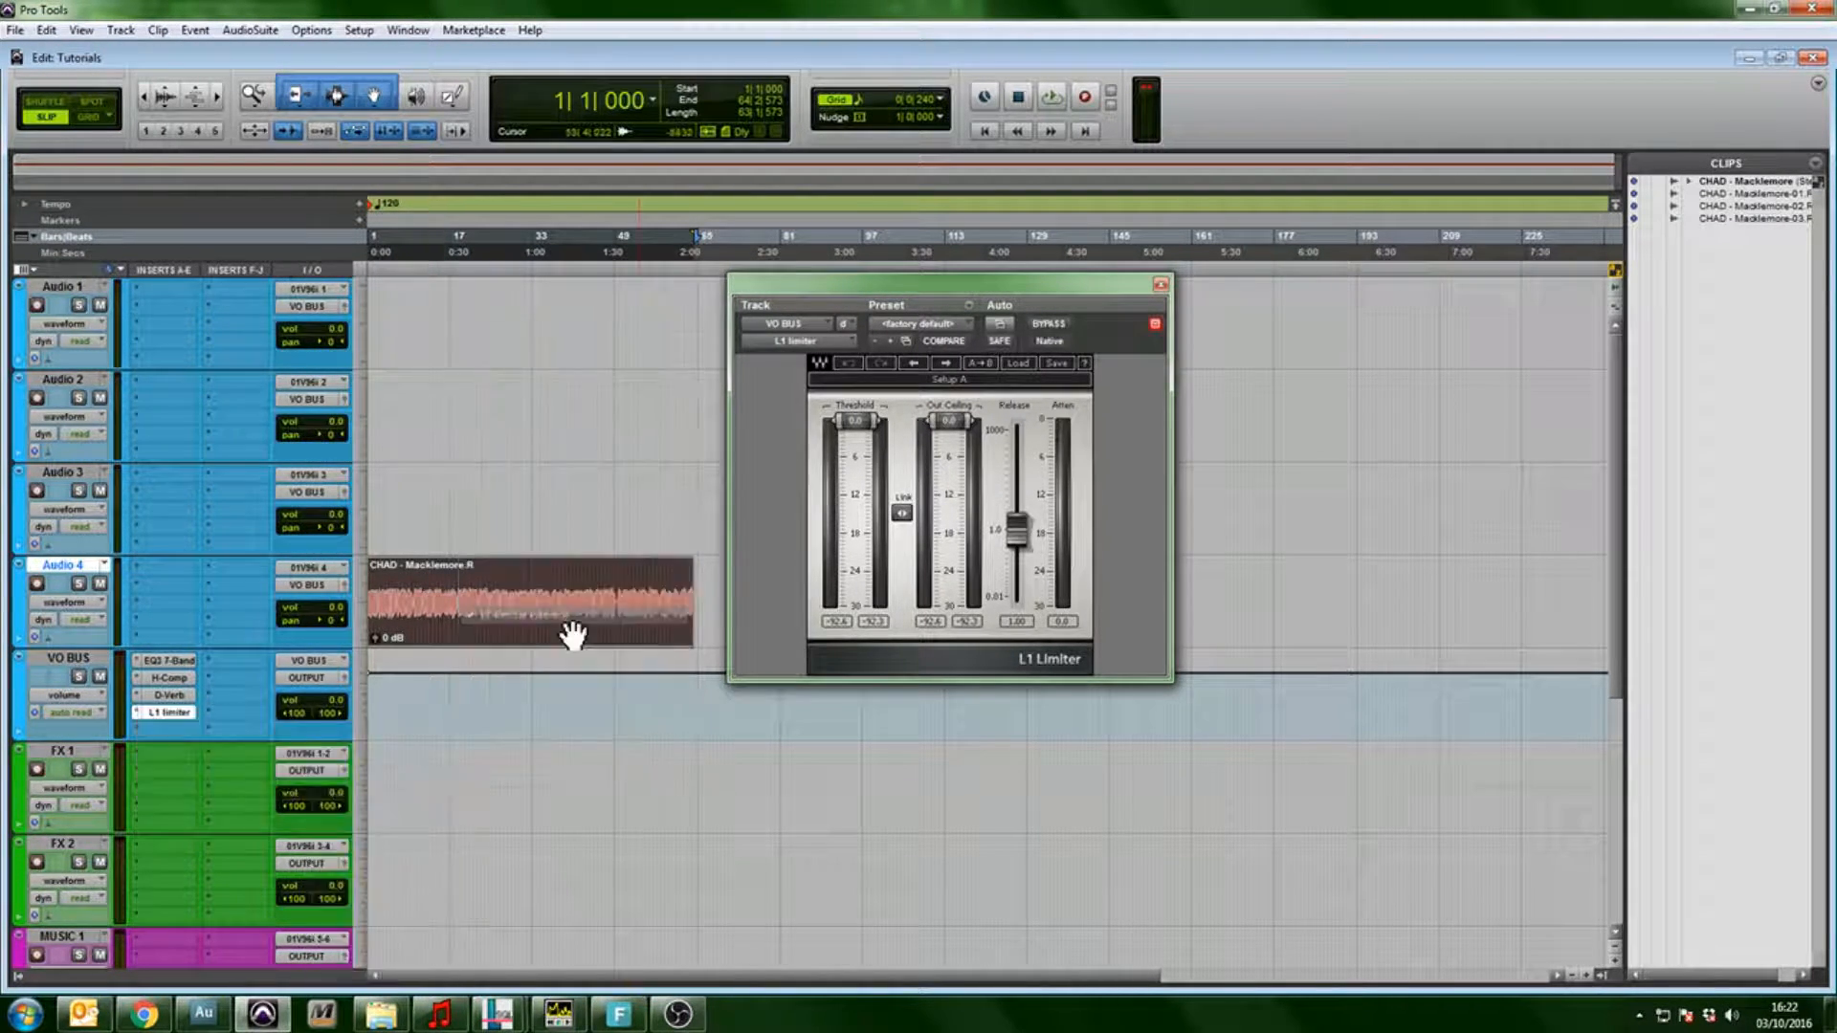
- Lower the L1 limiter's output ceiling to about -0.6 dB and its threshold to about -13 dB, and audition the voice clip
drag(949, 420, 949, 427)
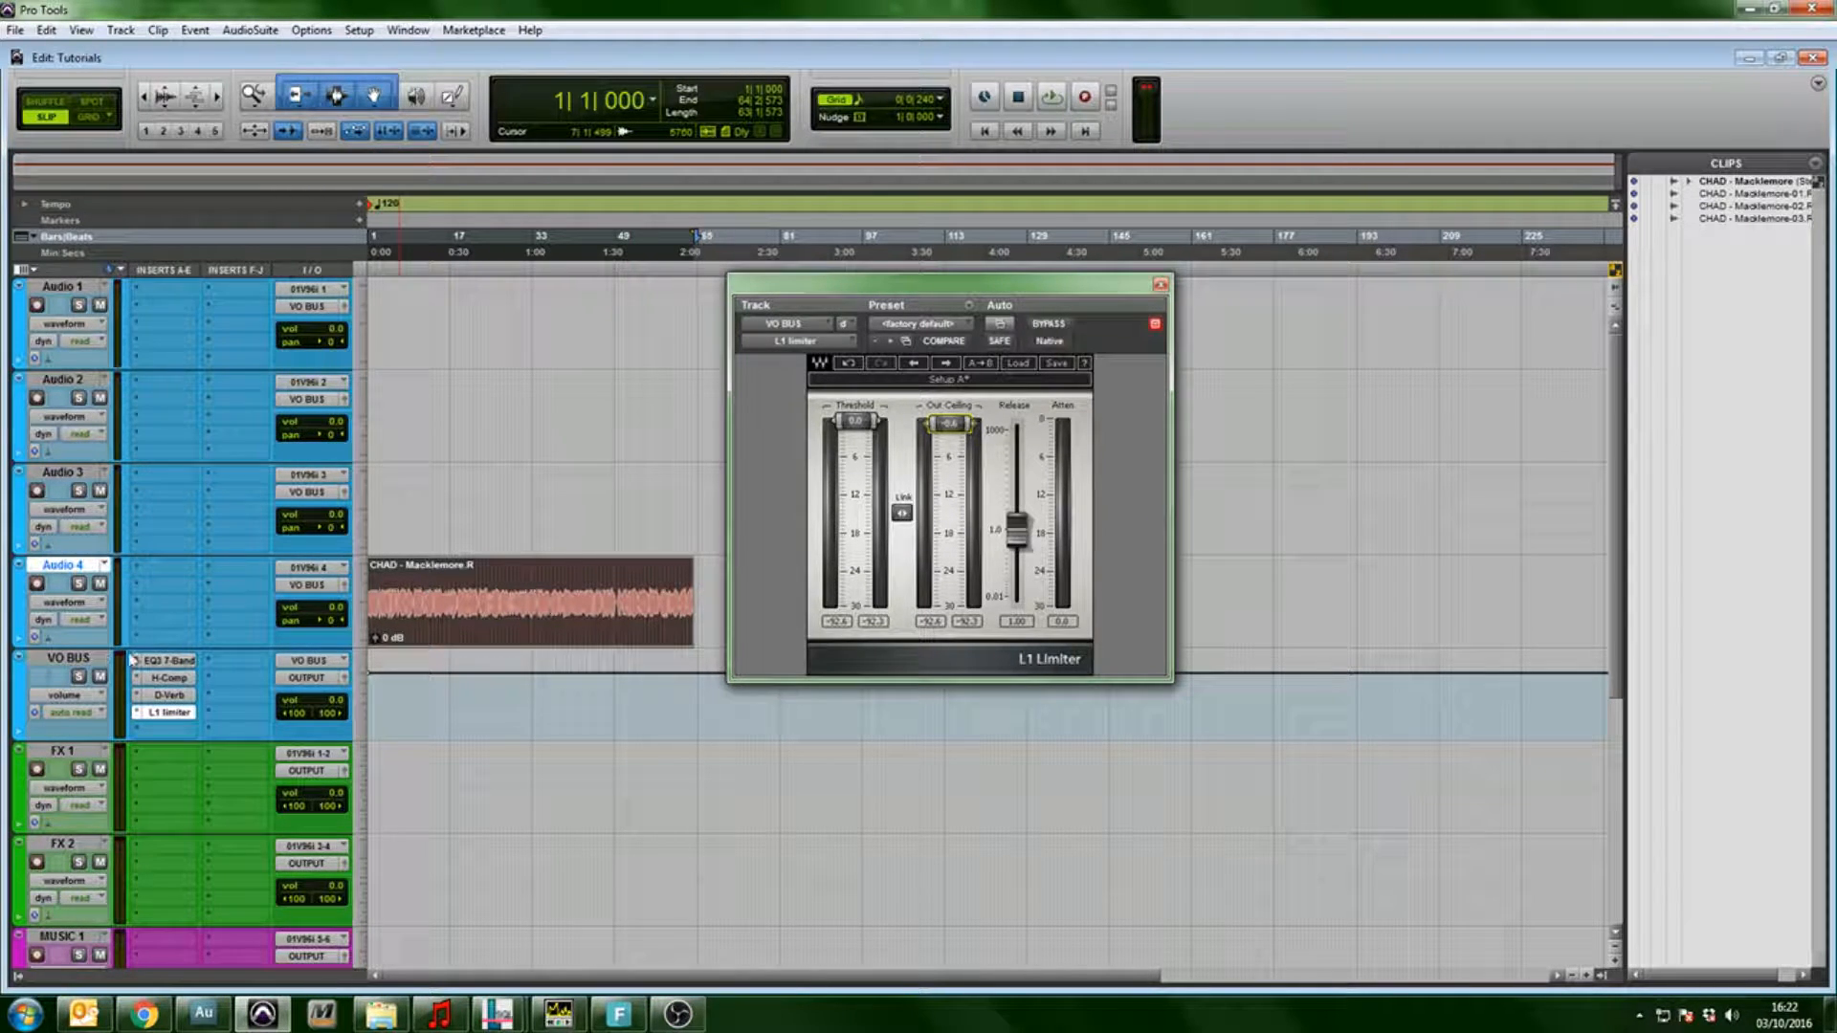
key(space)
drag(854, 421, 867, 504)
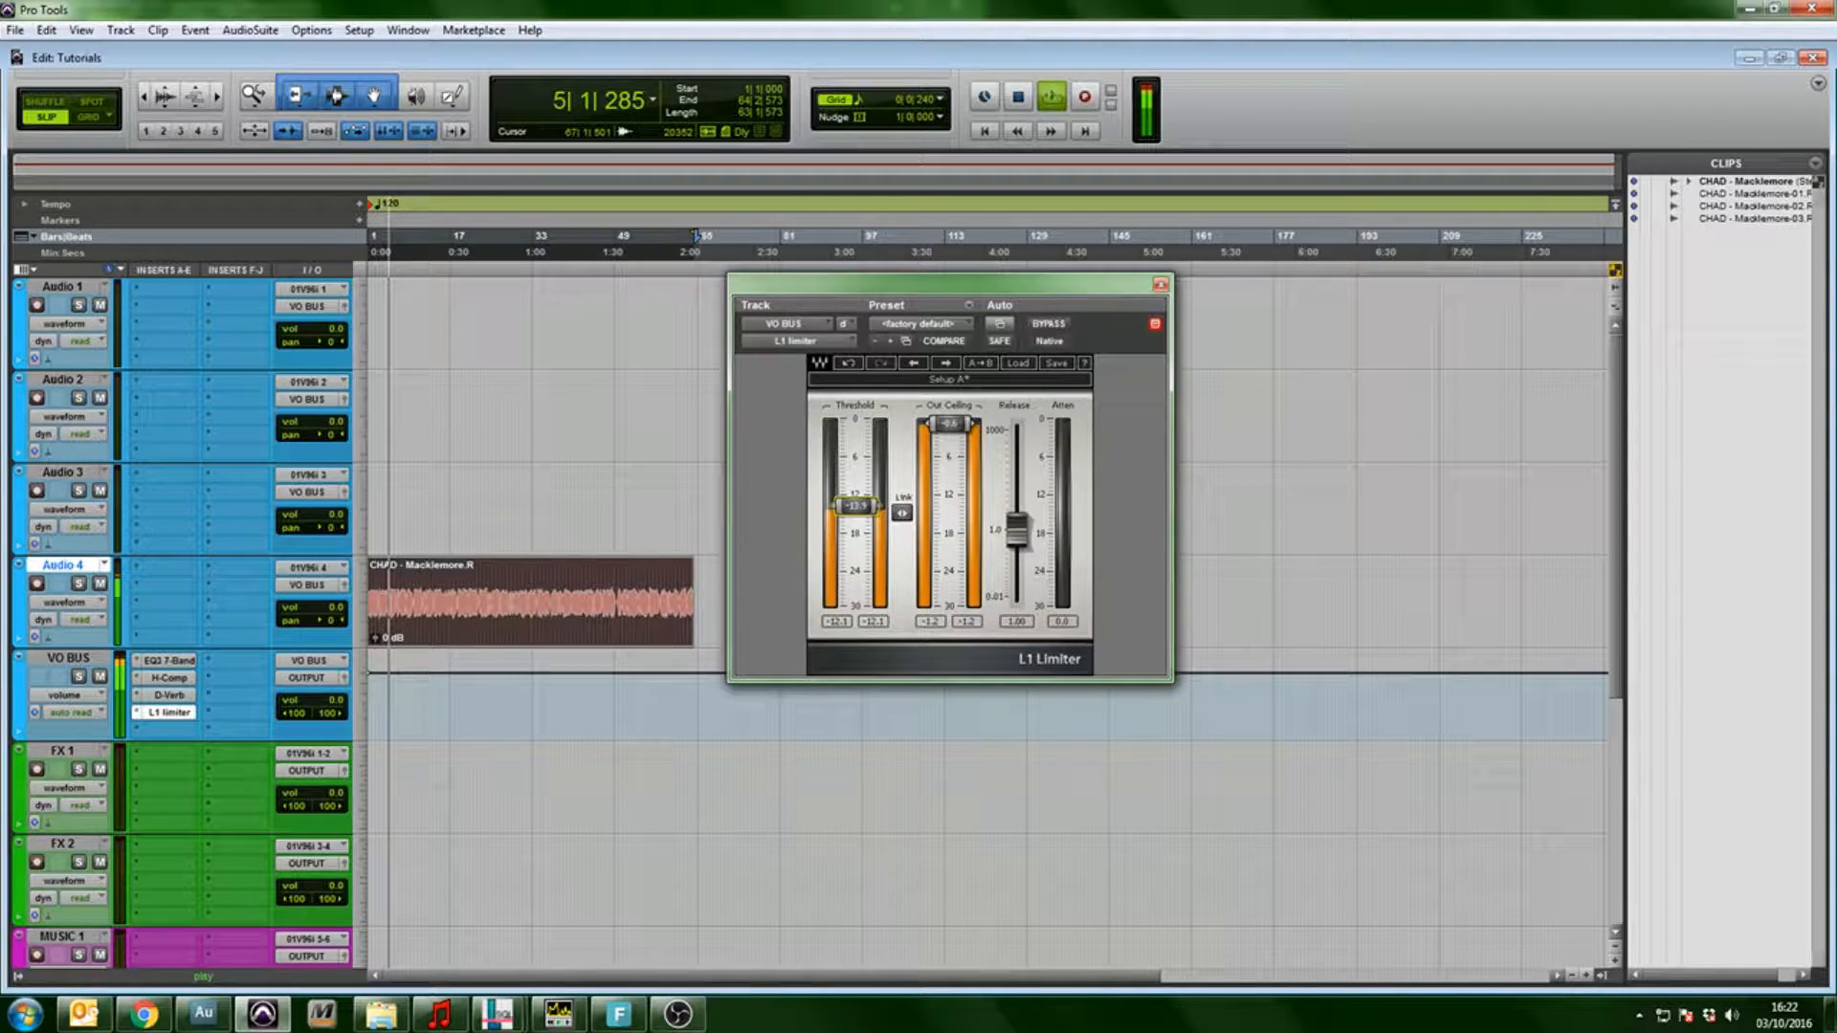
key(space)
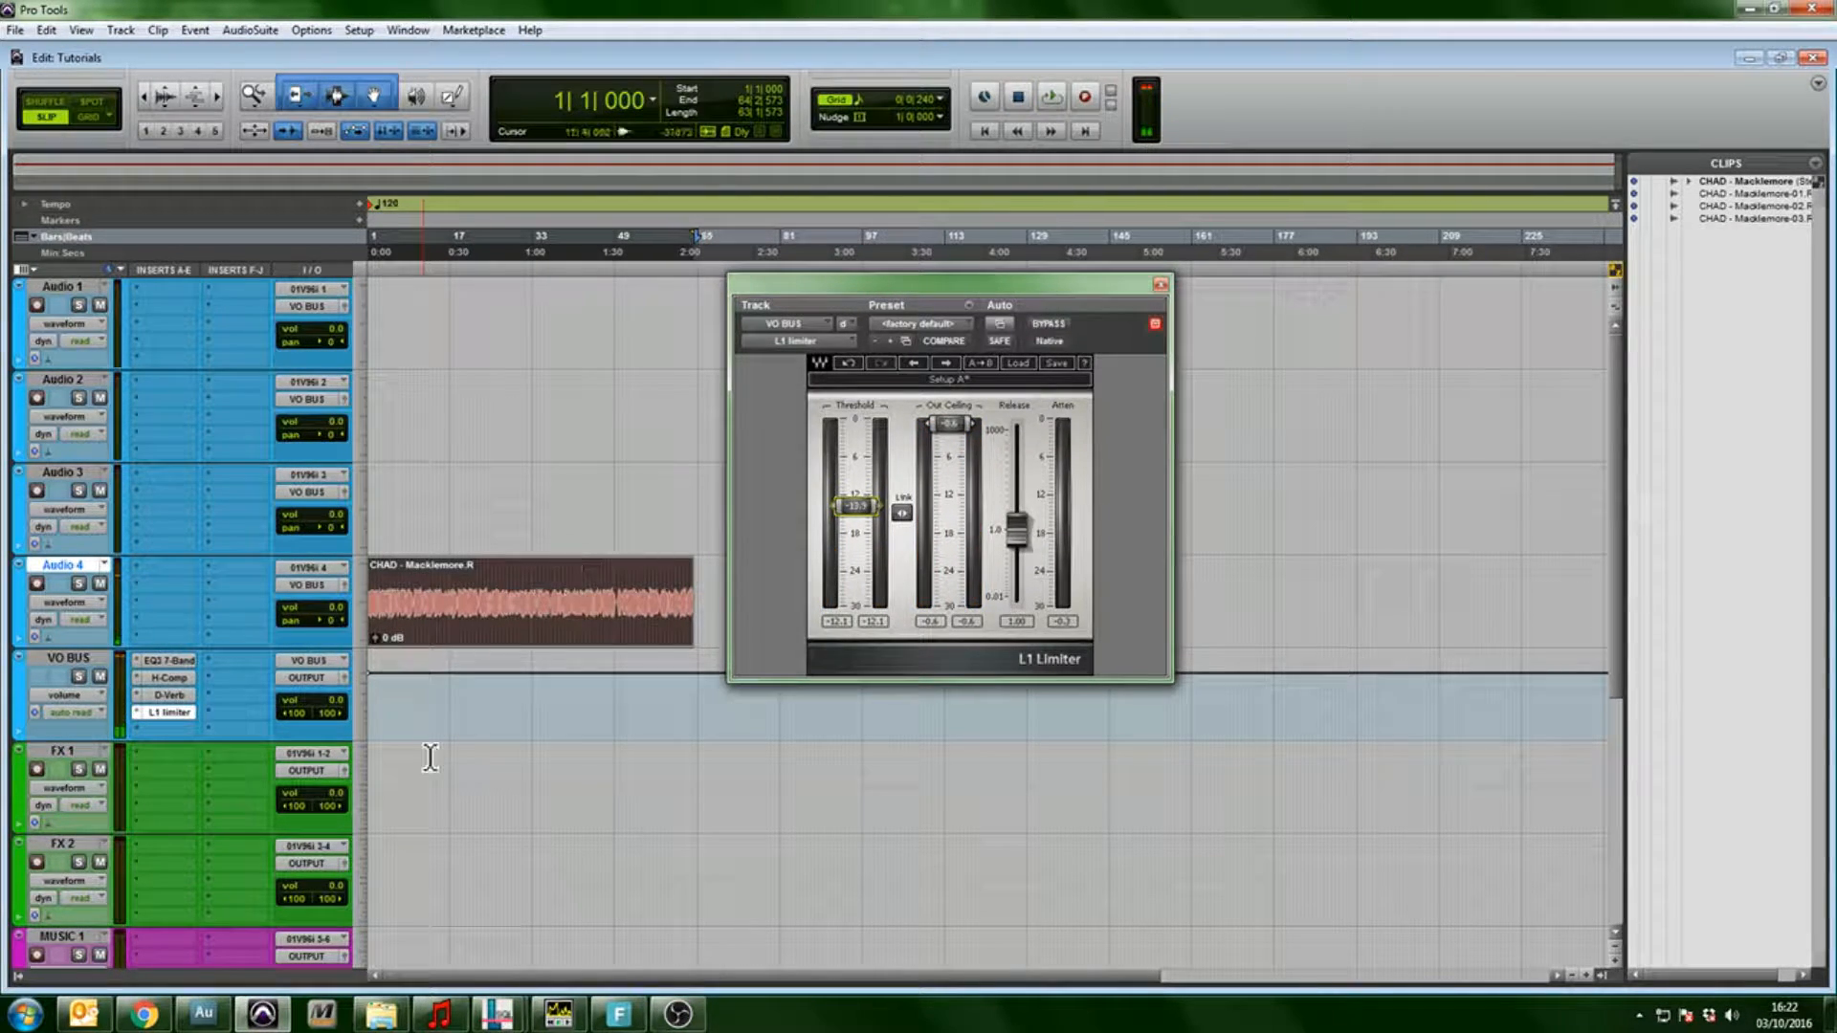
key(space)
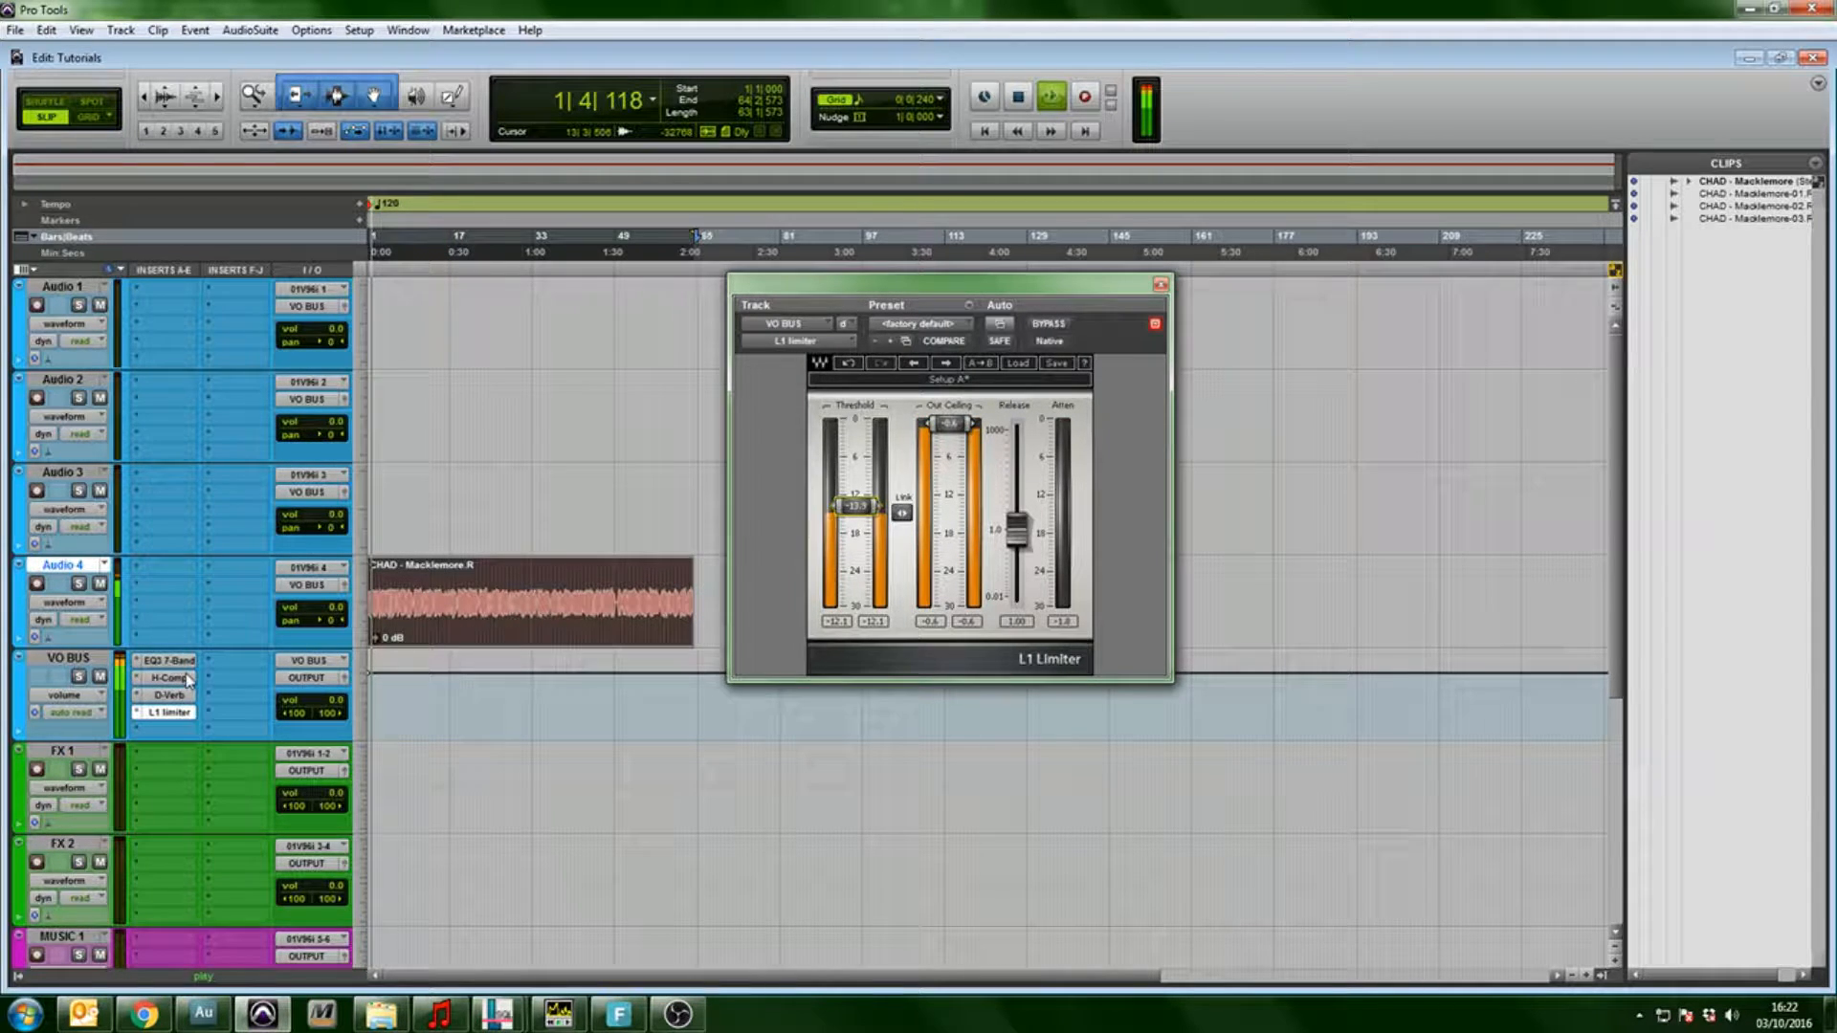
key(space)
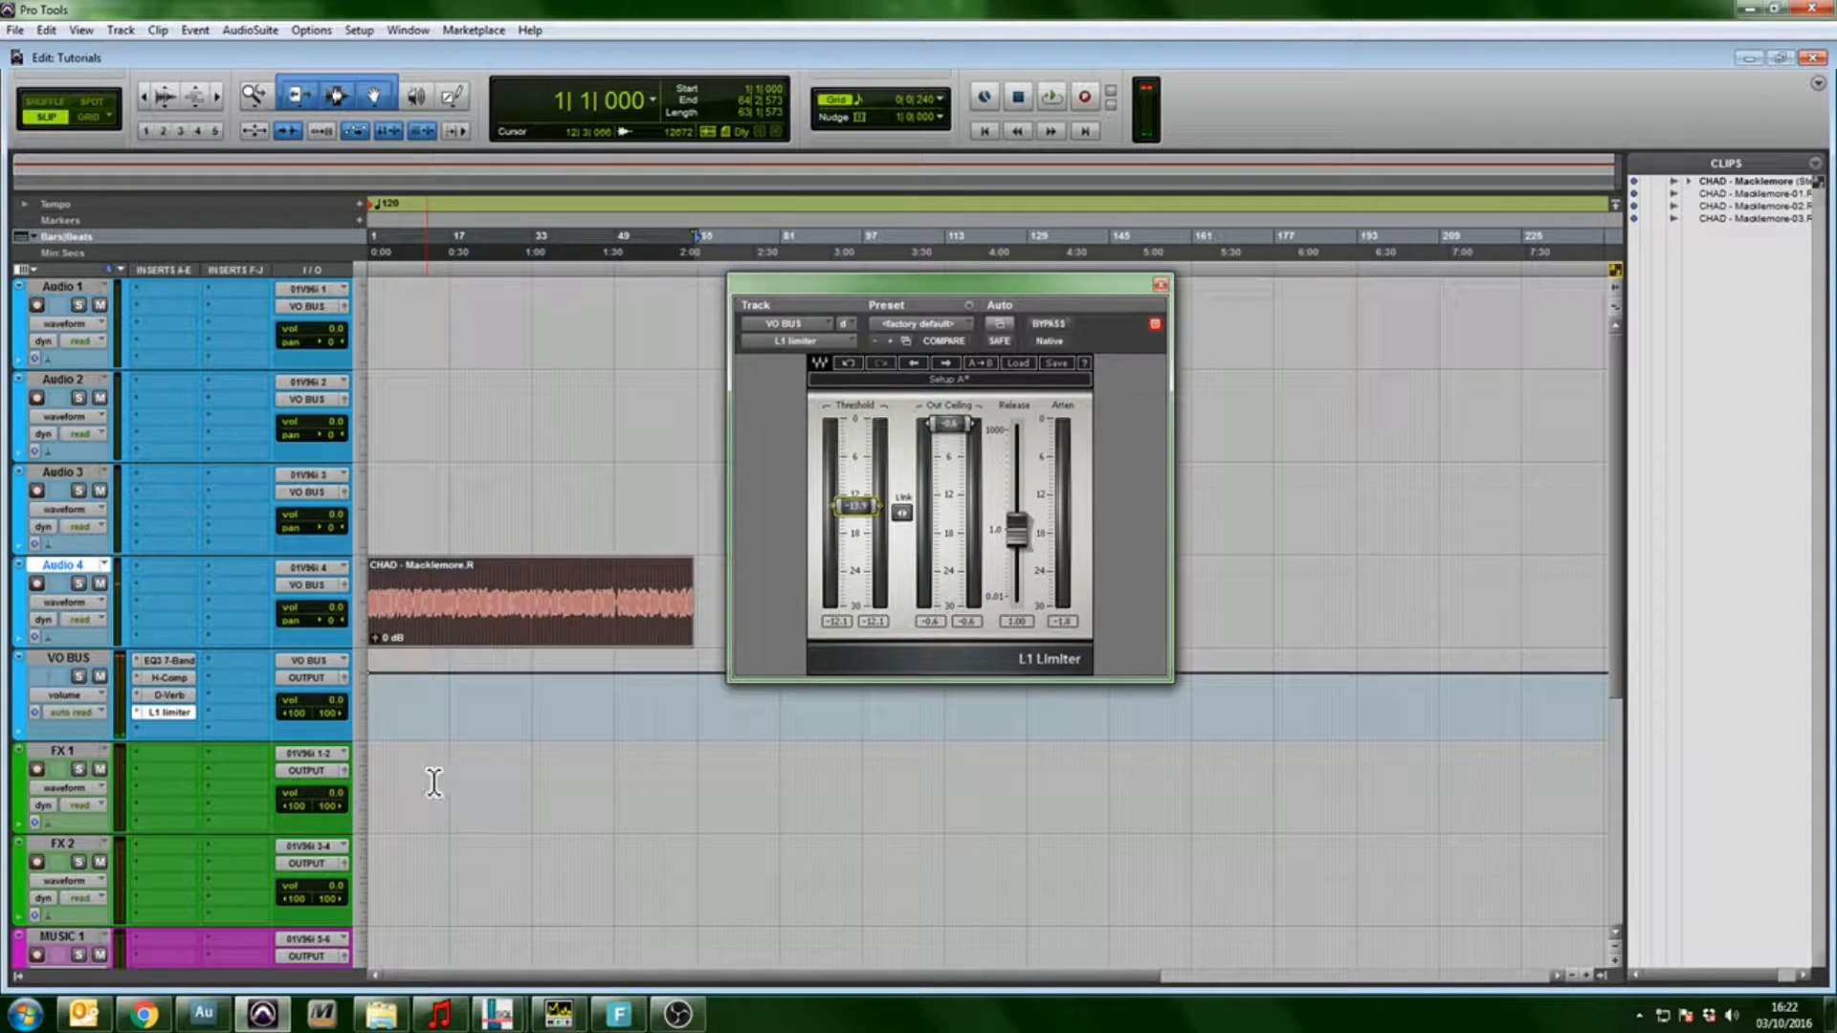
drag(419, 789, 548, 804)
scroll(389, 685, down, 4)
scroll(476, 643, up, 3)
scroll(475, 643, up, 1)
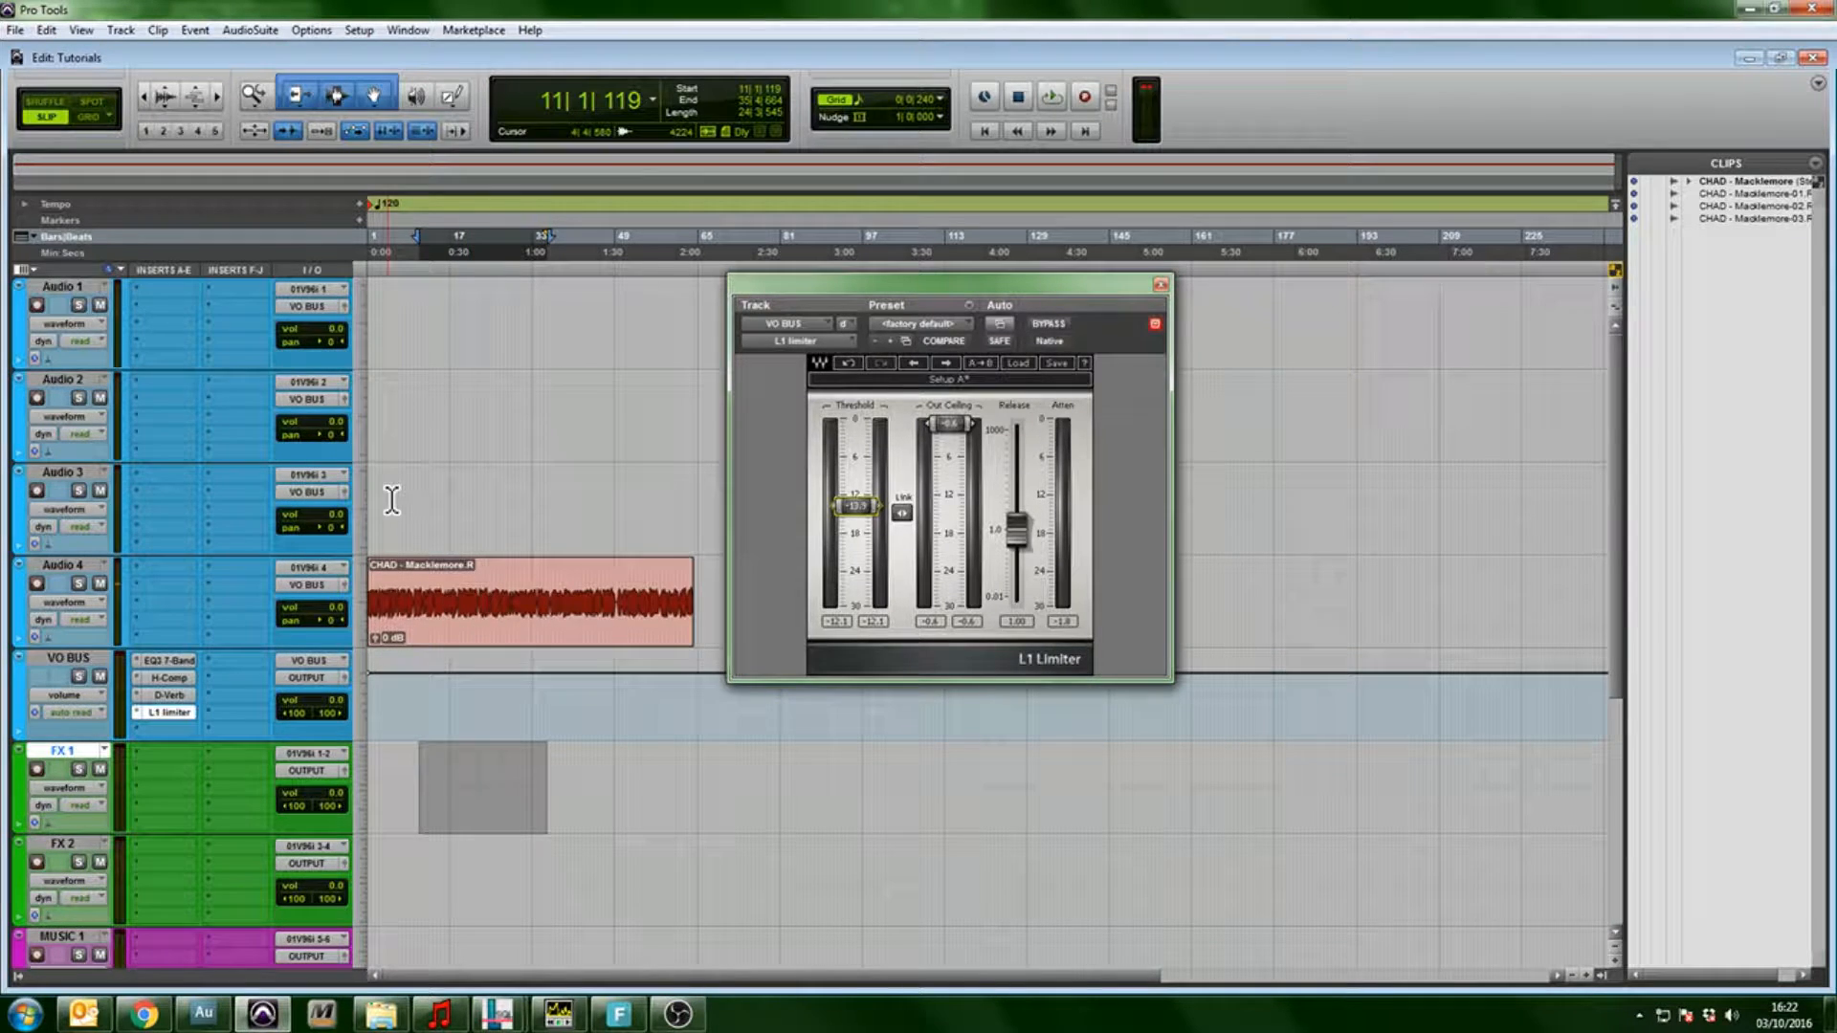
- Select the opening part of the Audio 4 voice clip up to about bar 32 and close the L1 limiter window
drag(526, 598, 46, 598)
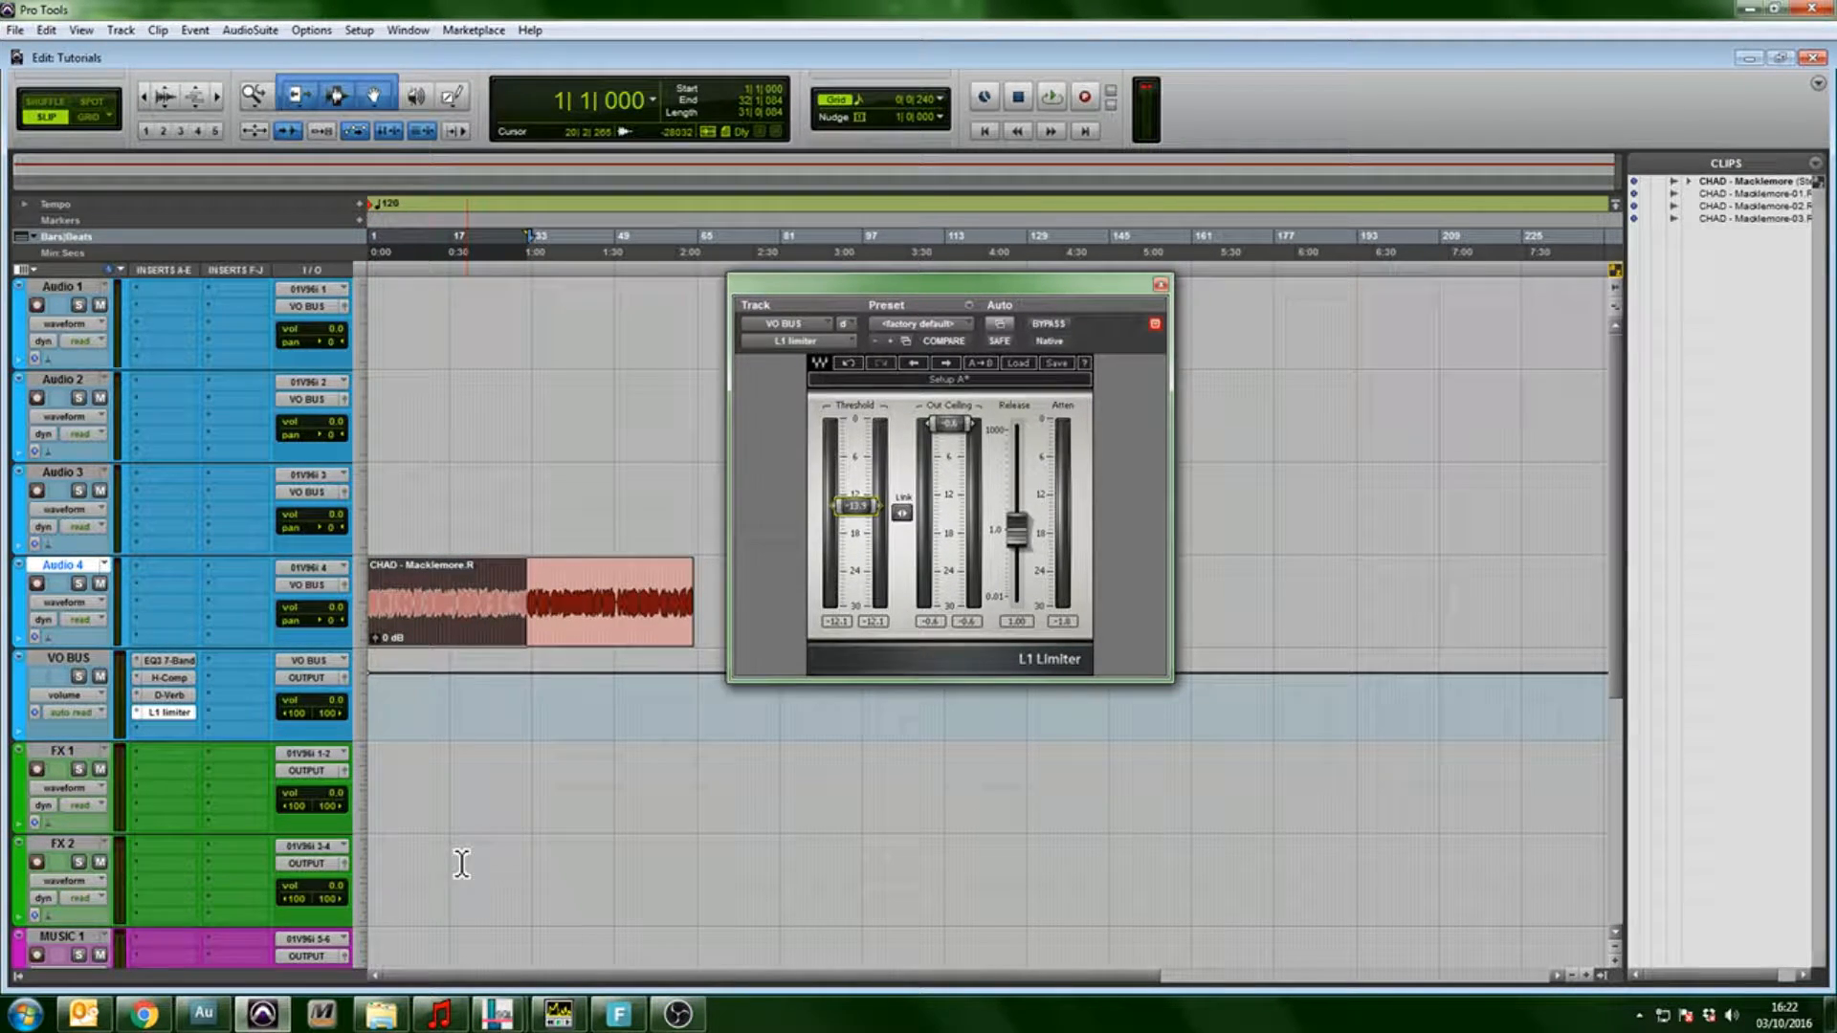
key(ctrl+bracketright)
key(ctrl+bracketright)
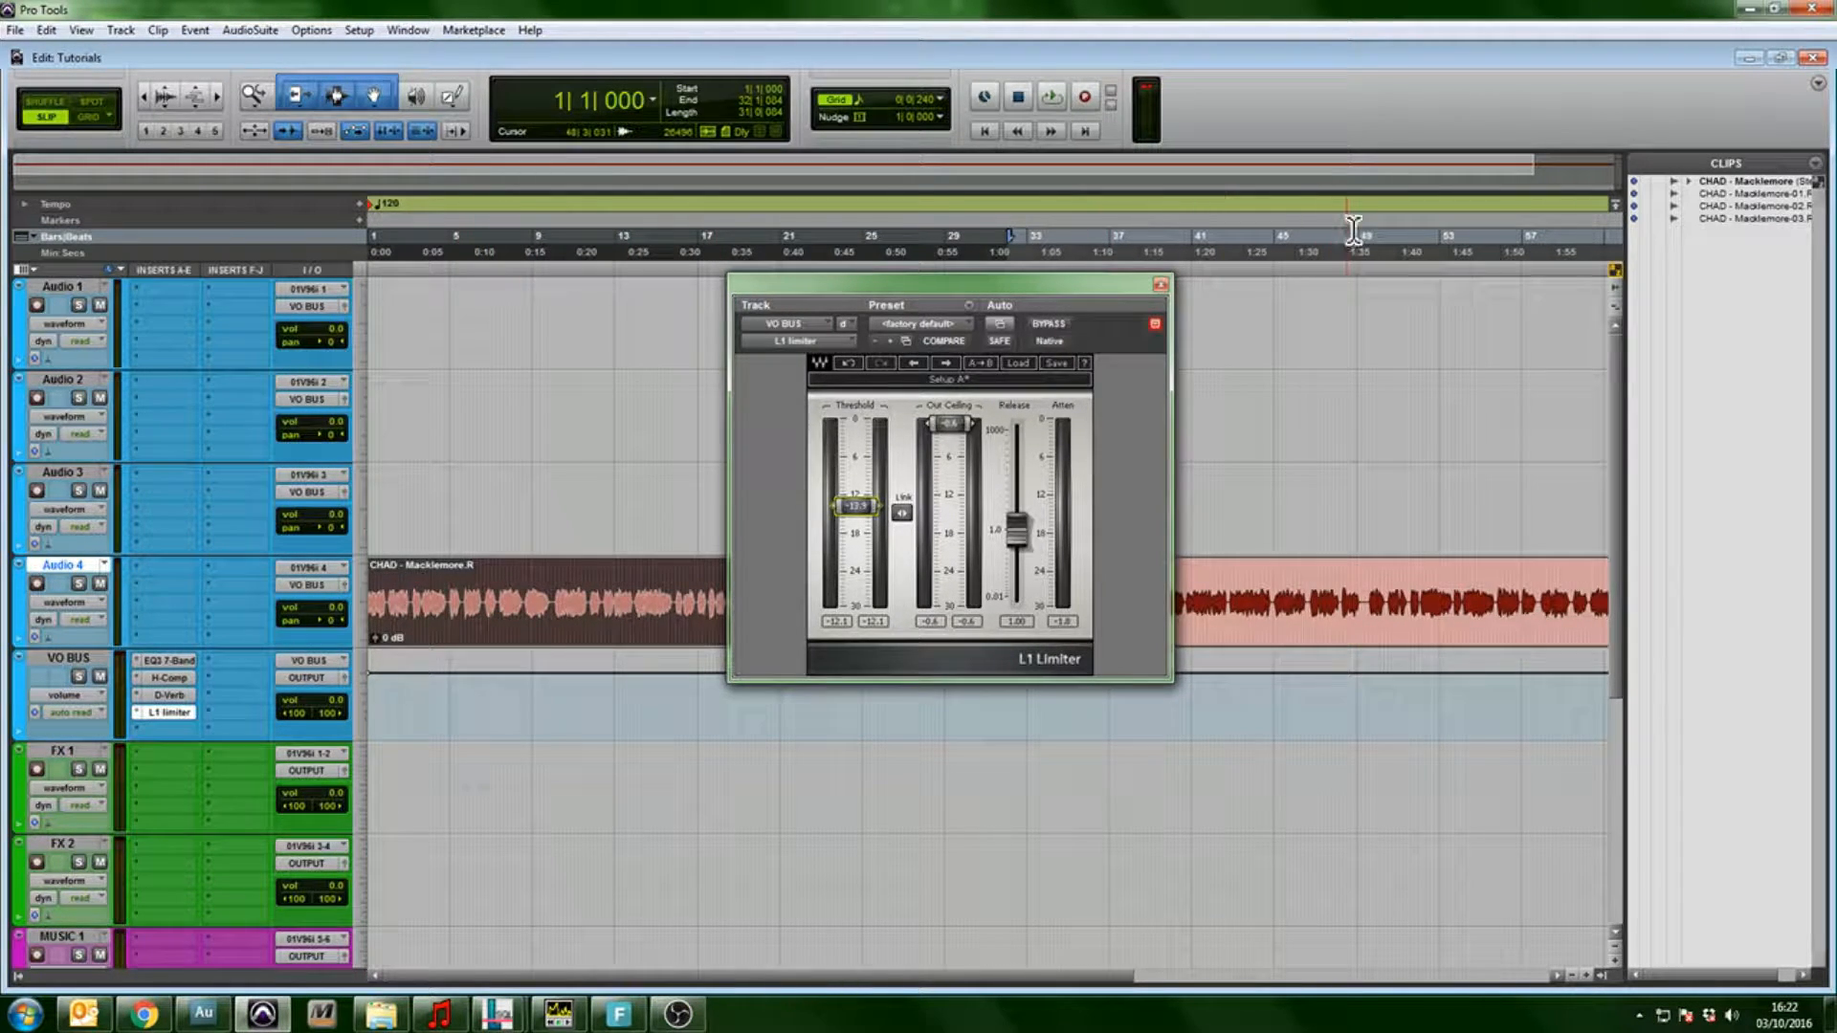
click(1160, 287)
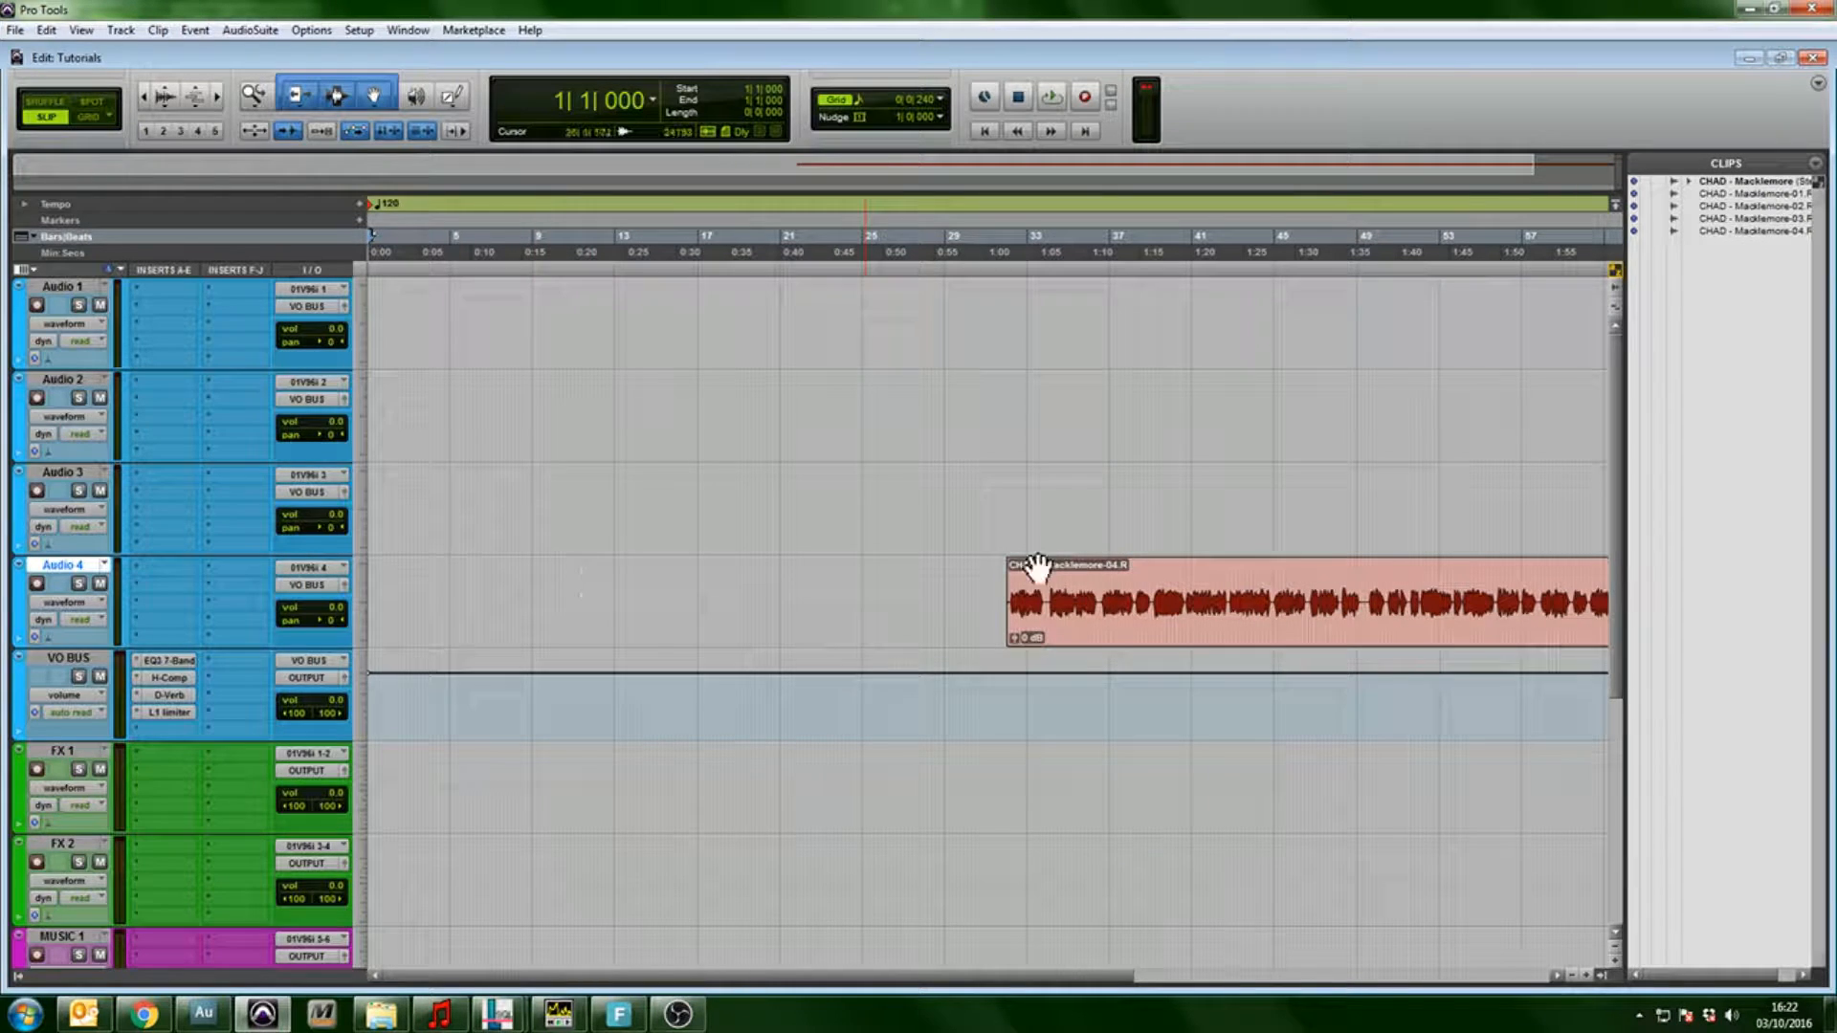
- Delete everything after about bar 8 of the Audio 4 voice clip and move the remaining opening piece to the start of Audio 3
drag(522, 586, 557, 591)
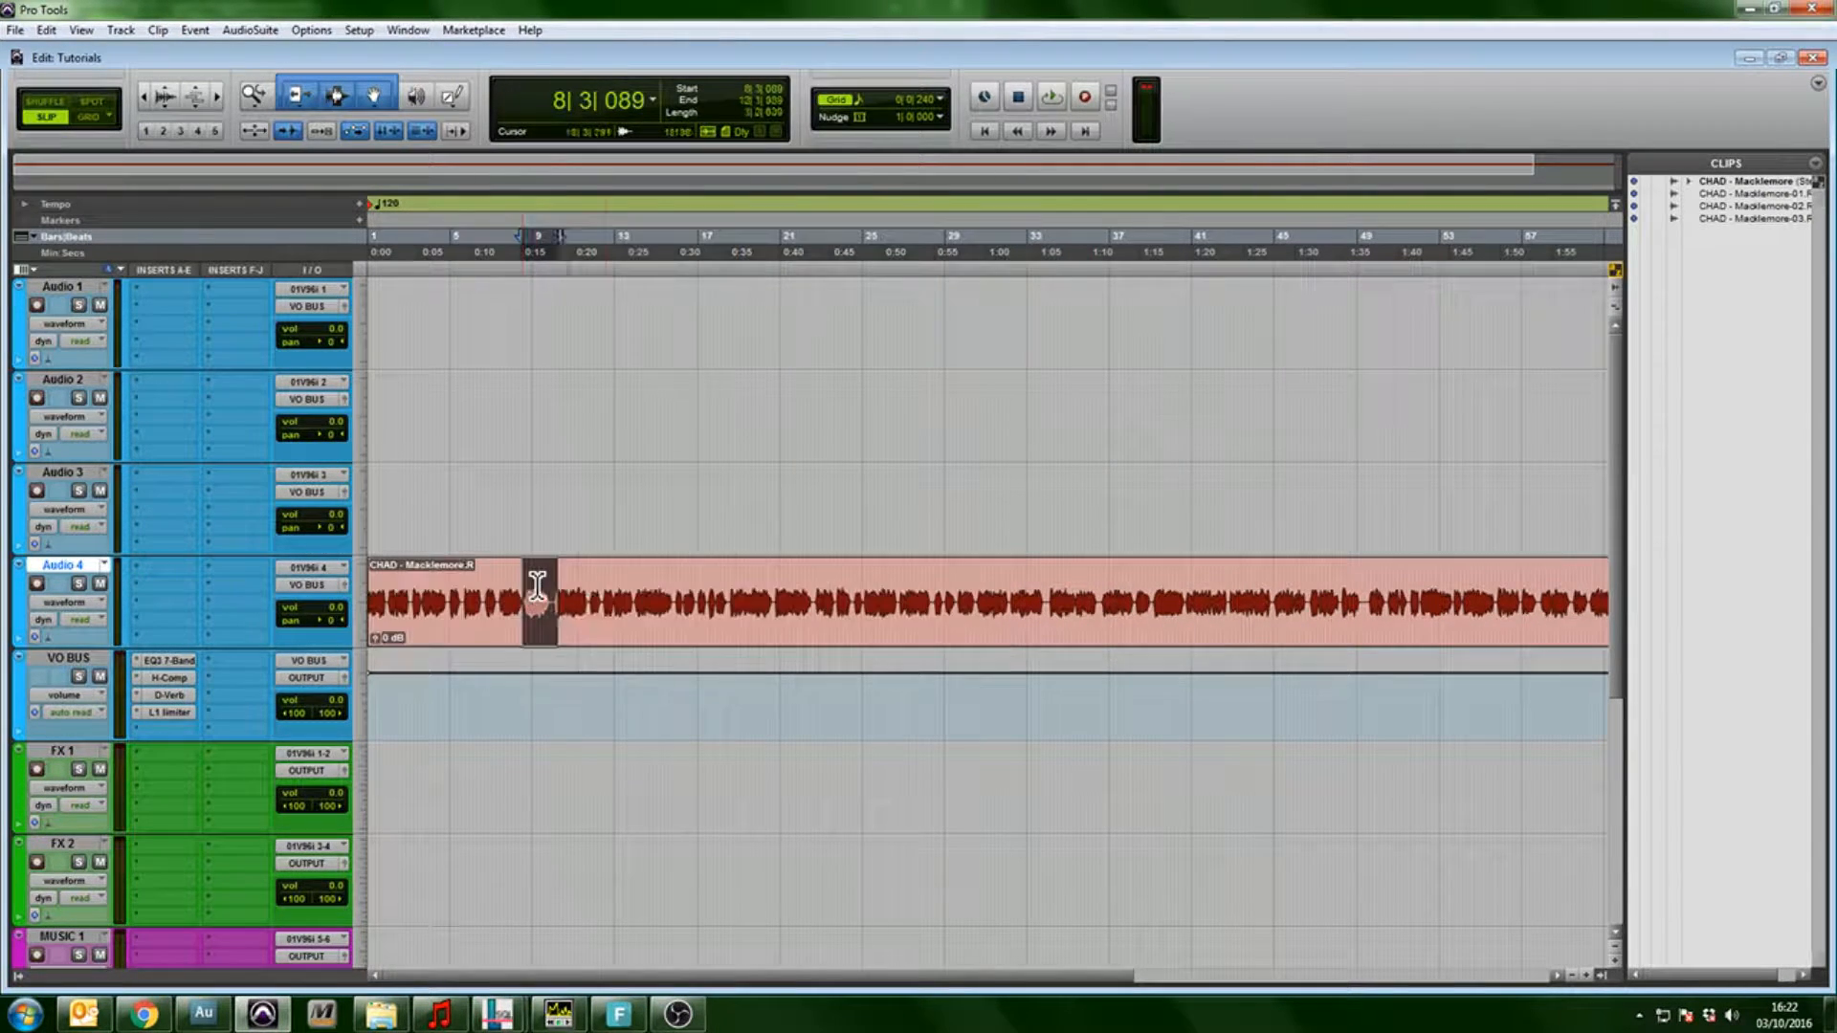
key(Delete)
click(659, 624)
key(Delete)
drag(398, 579, 440, 512)
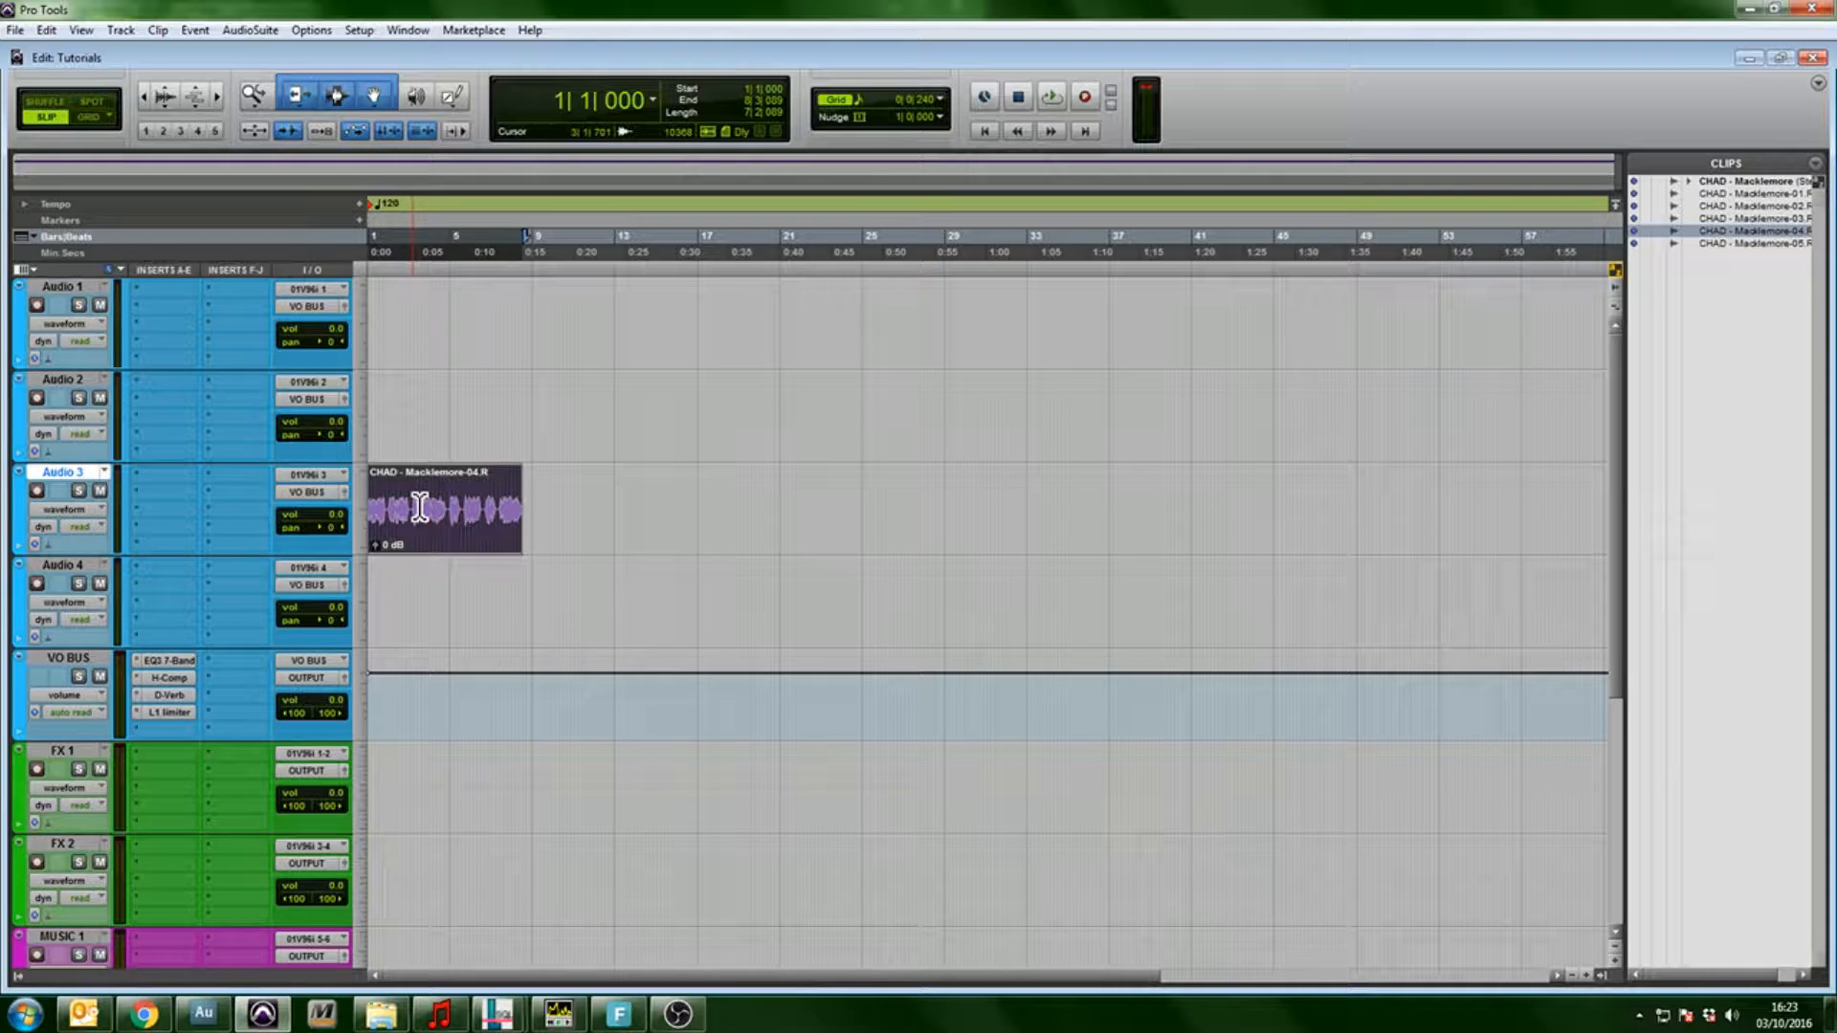
- Insert the mono EQ3 1-Band plug-in in the first insert slot of Audio 3 and set its filter type to High-Pass
click(170, 485)
mouse_move(225, 505)
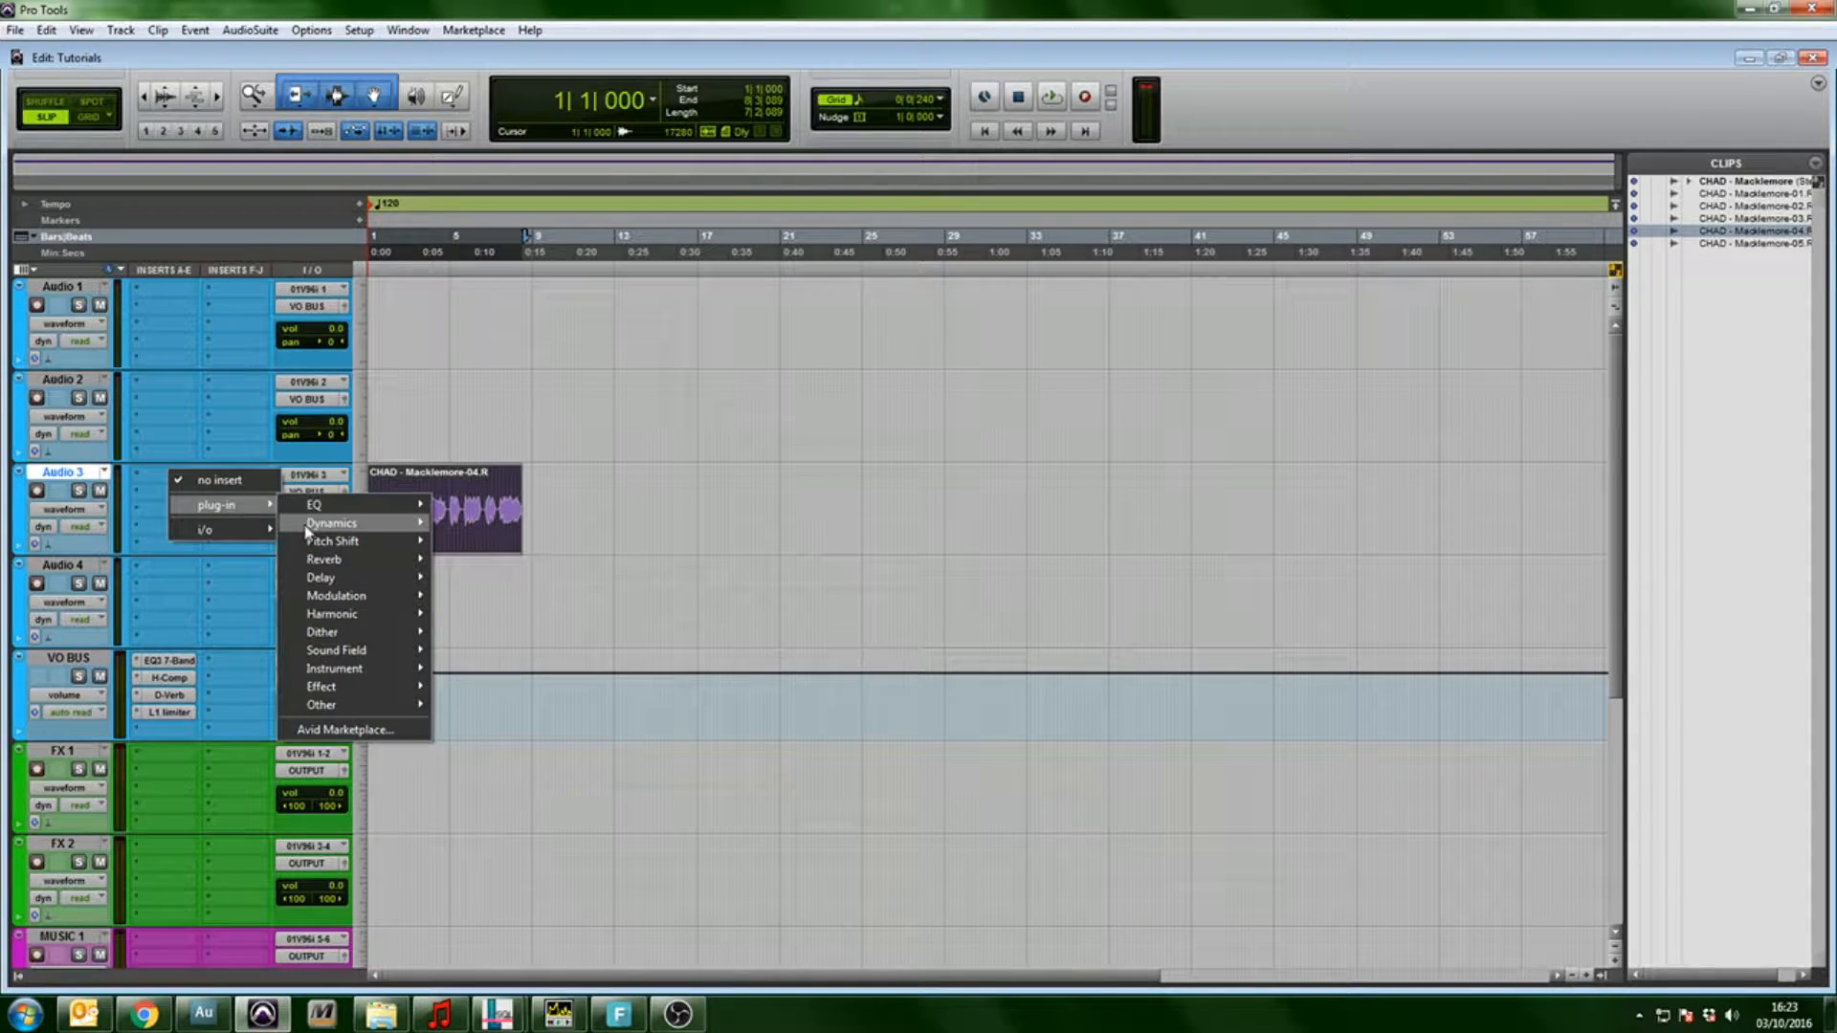
mouse_move(345, 507)
click(521, 572)
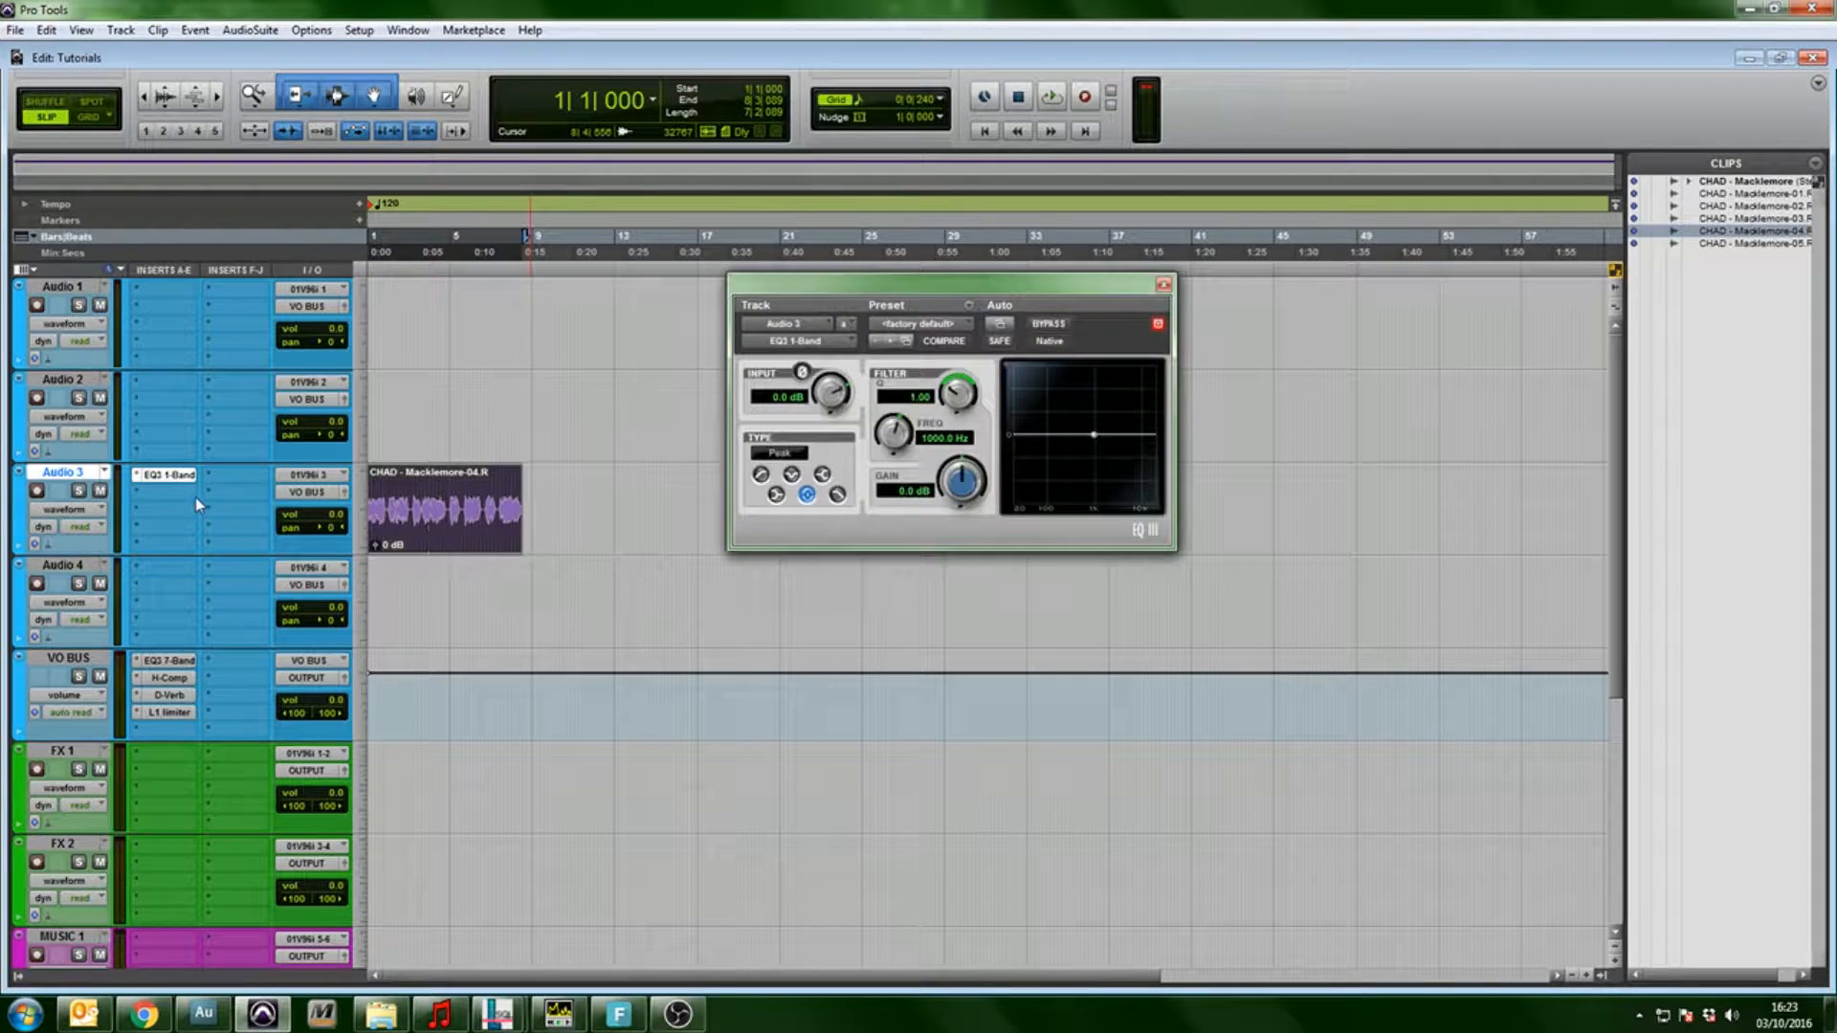
click(762, 475)
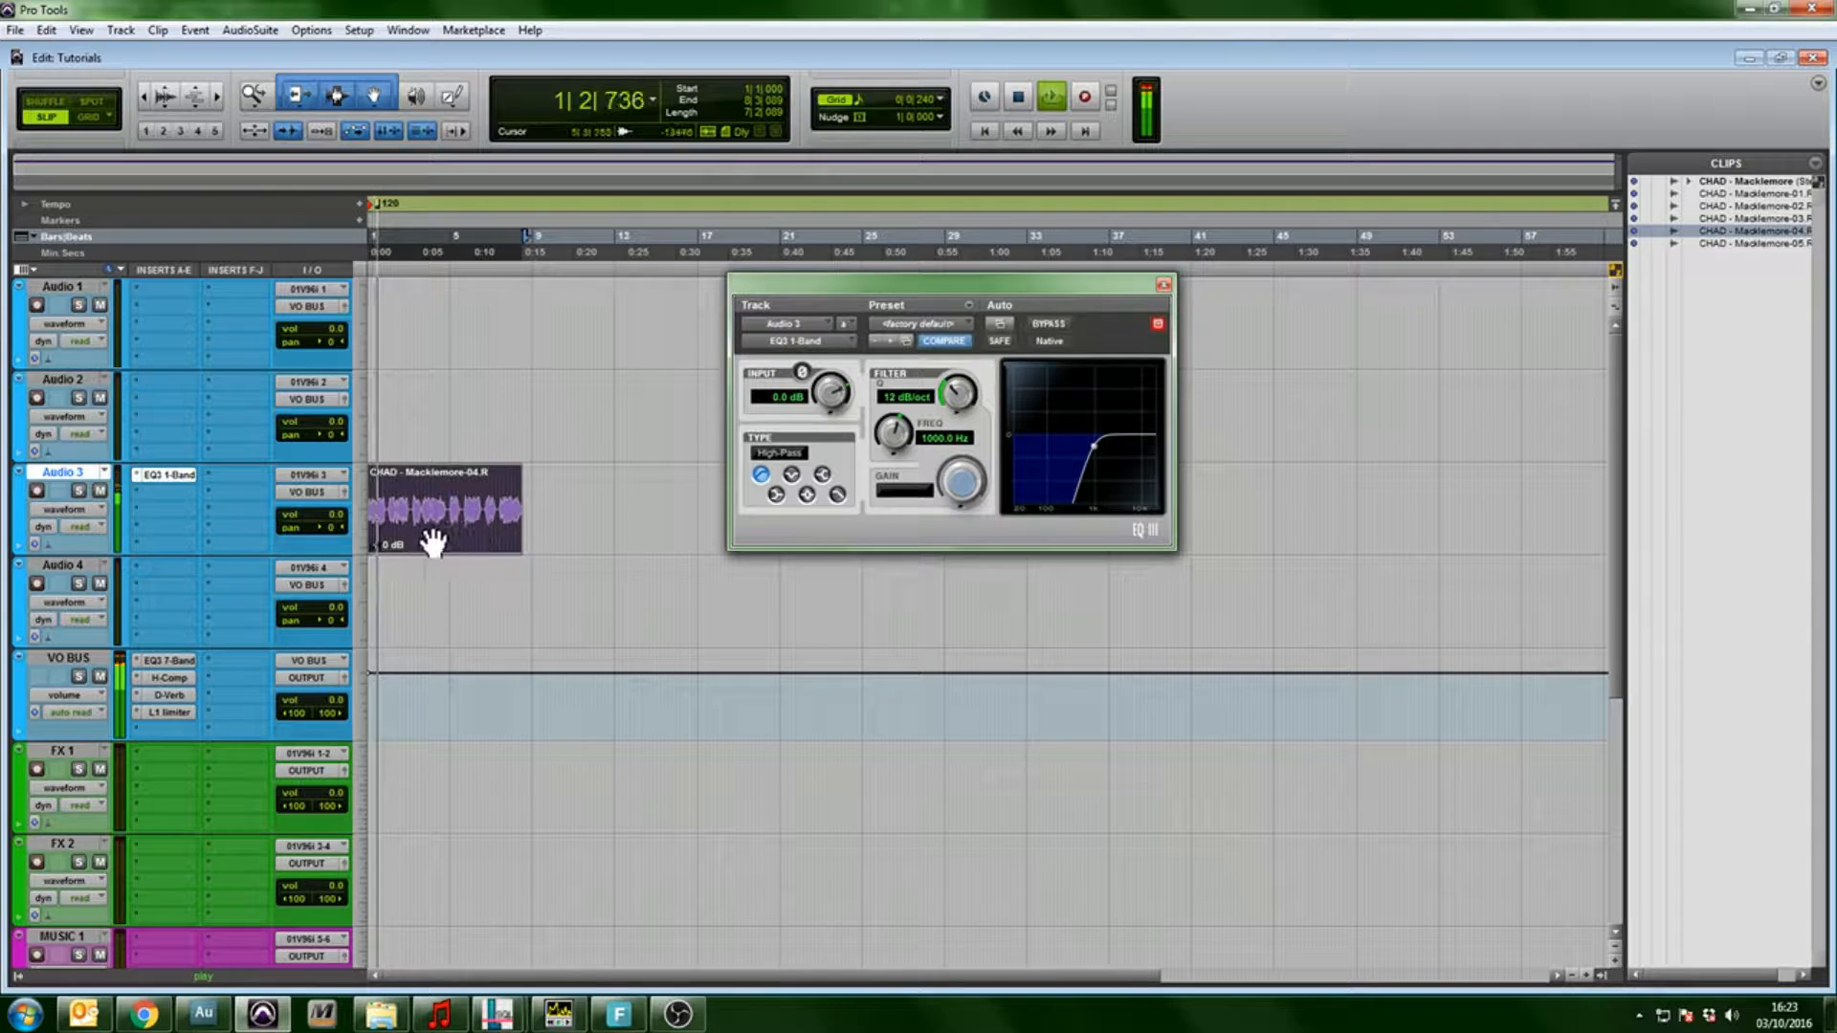
- Insert the mono L1 limiter dynamics plug-in in the last insert slot of Audio 3
click(243, 549)
mouse_move(306, 575)
mouse_move(425, 593)
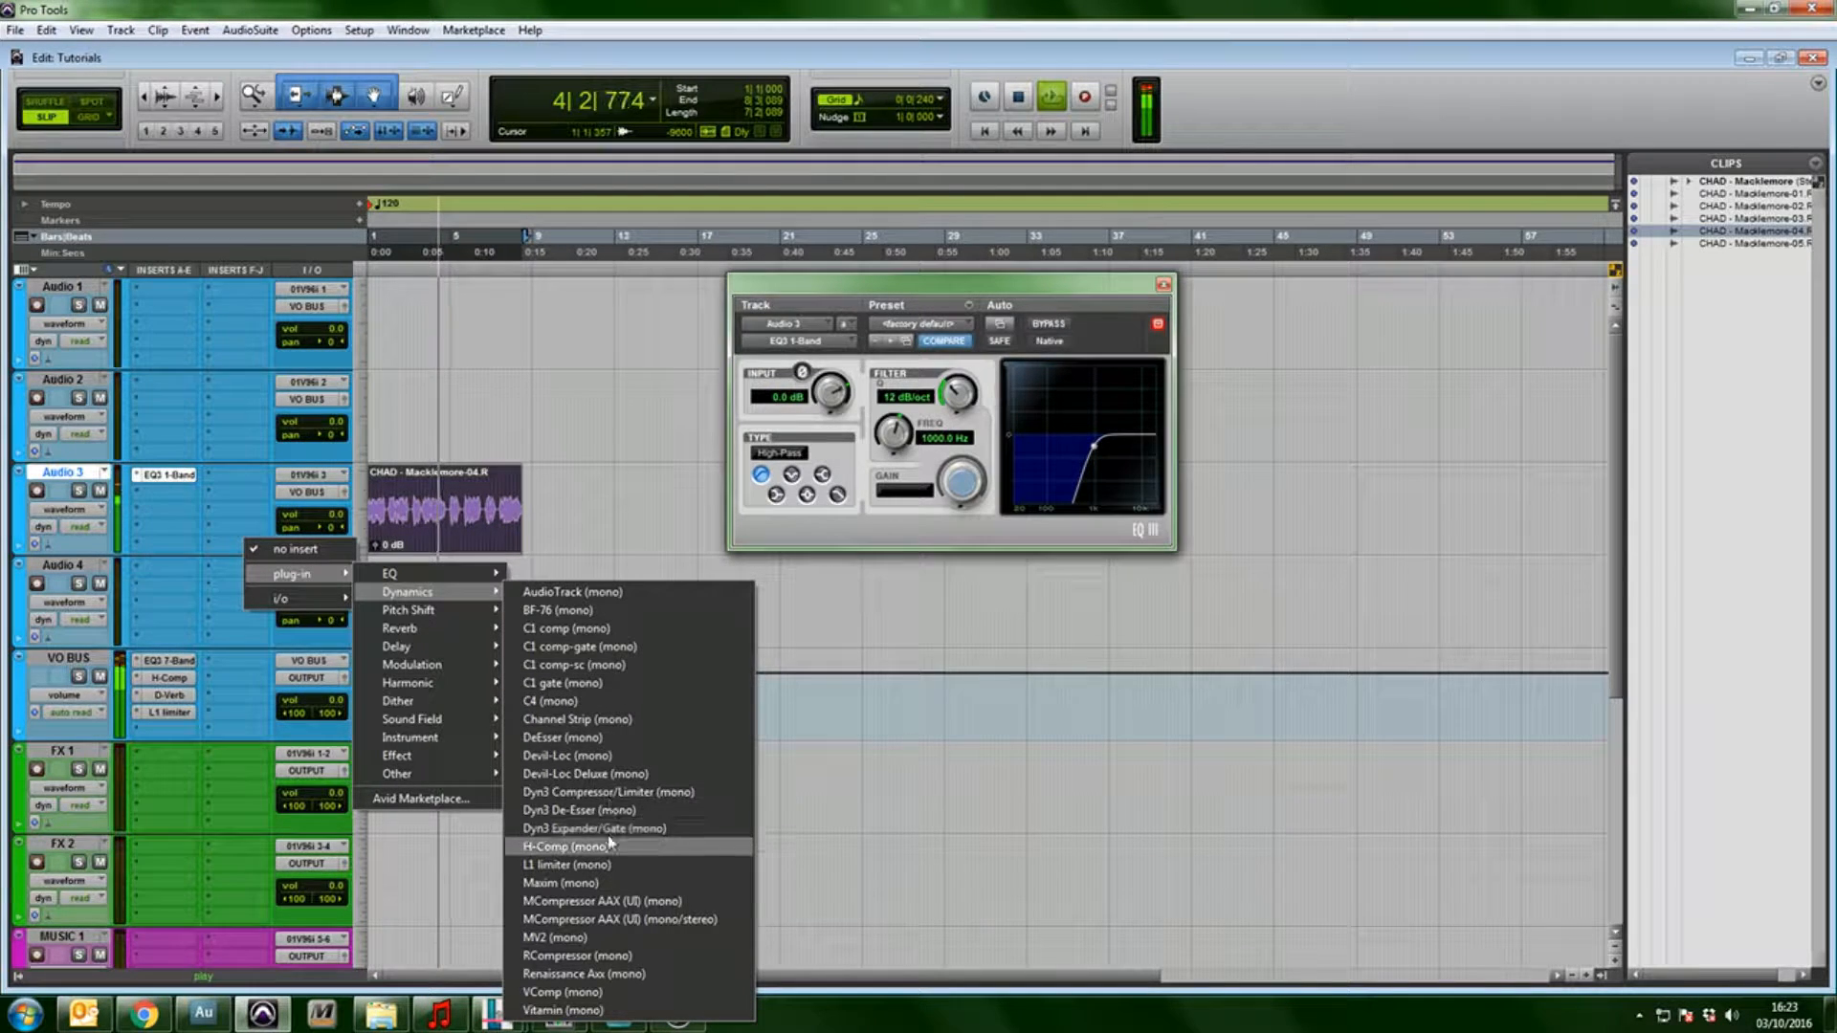
click(612, 864)
- Lower the Audio 3 limiter's output ceiling to about -0.6 dB and its threshold to about -9 dB, and close its window
drag(936, 421, 837, 475)
key(space)
drag(459, 509, 327, 500)
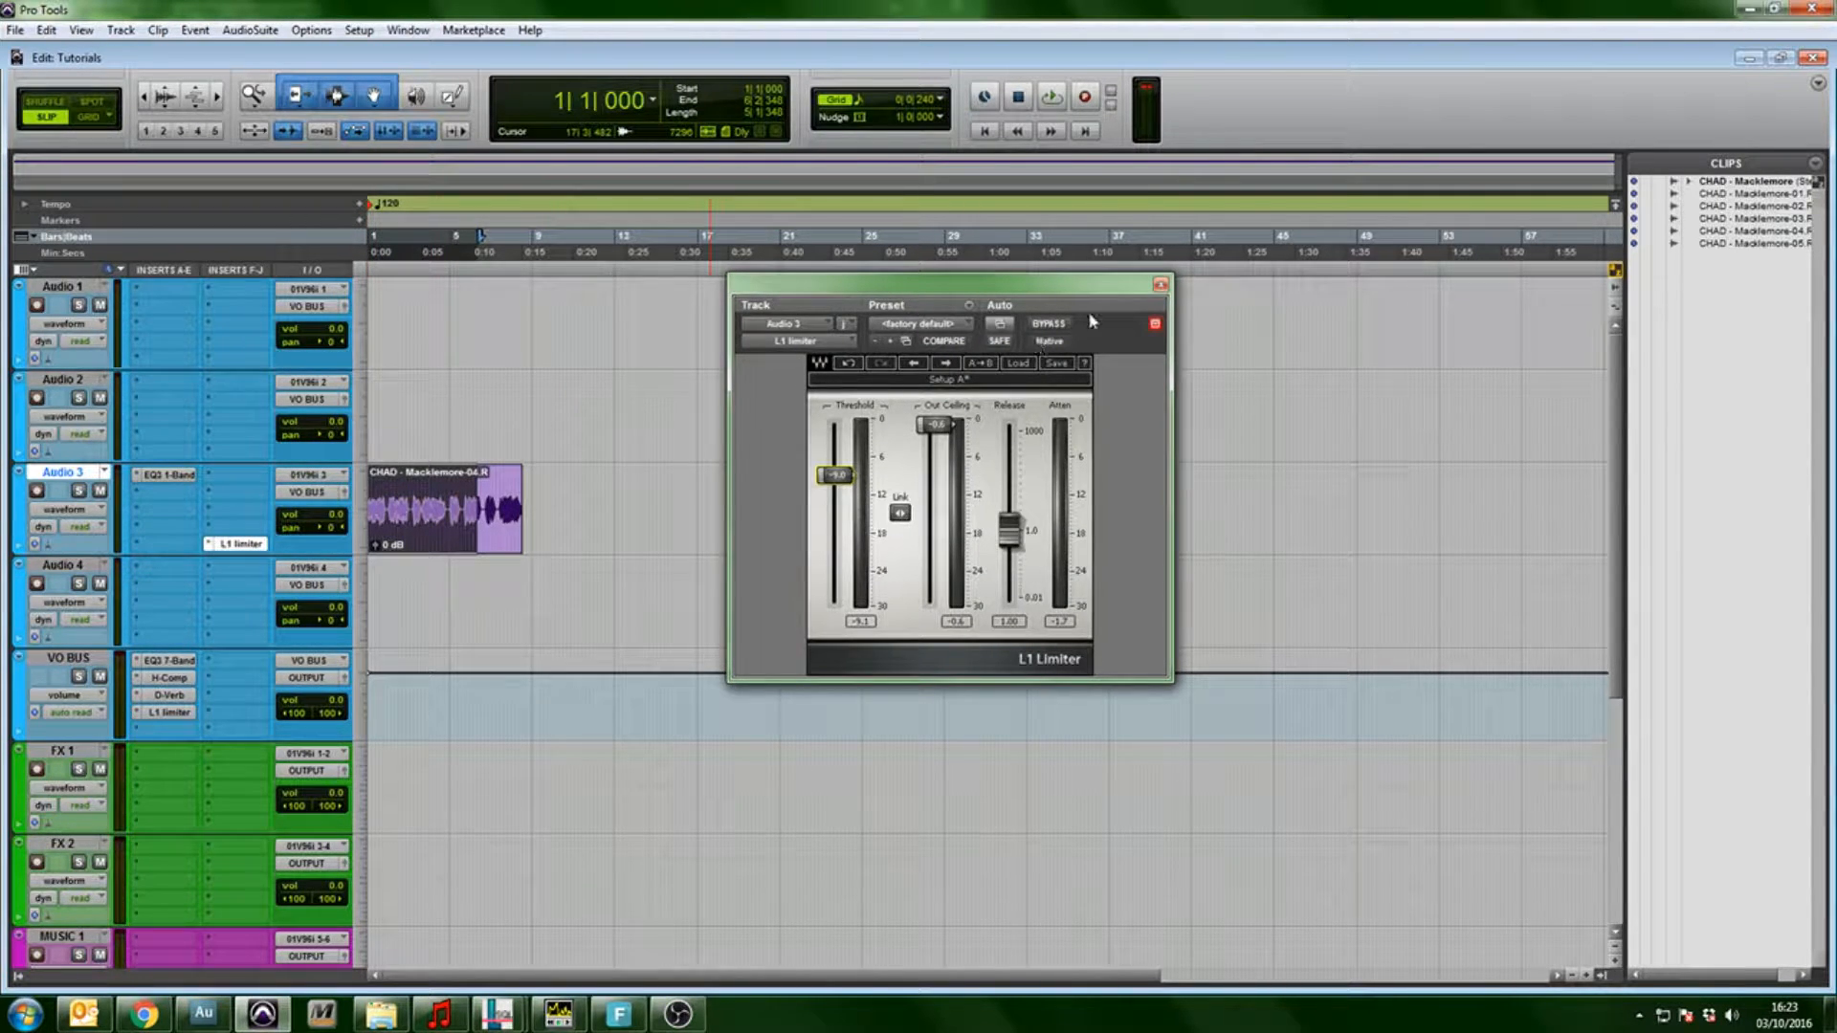
click(1160, 285)
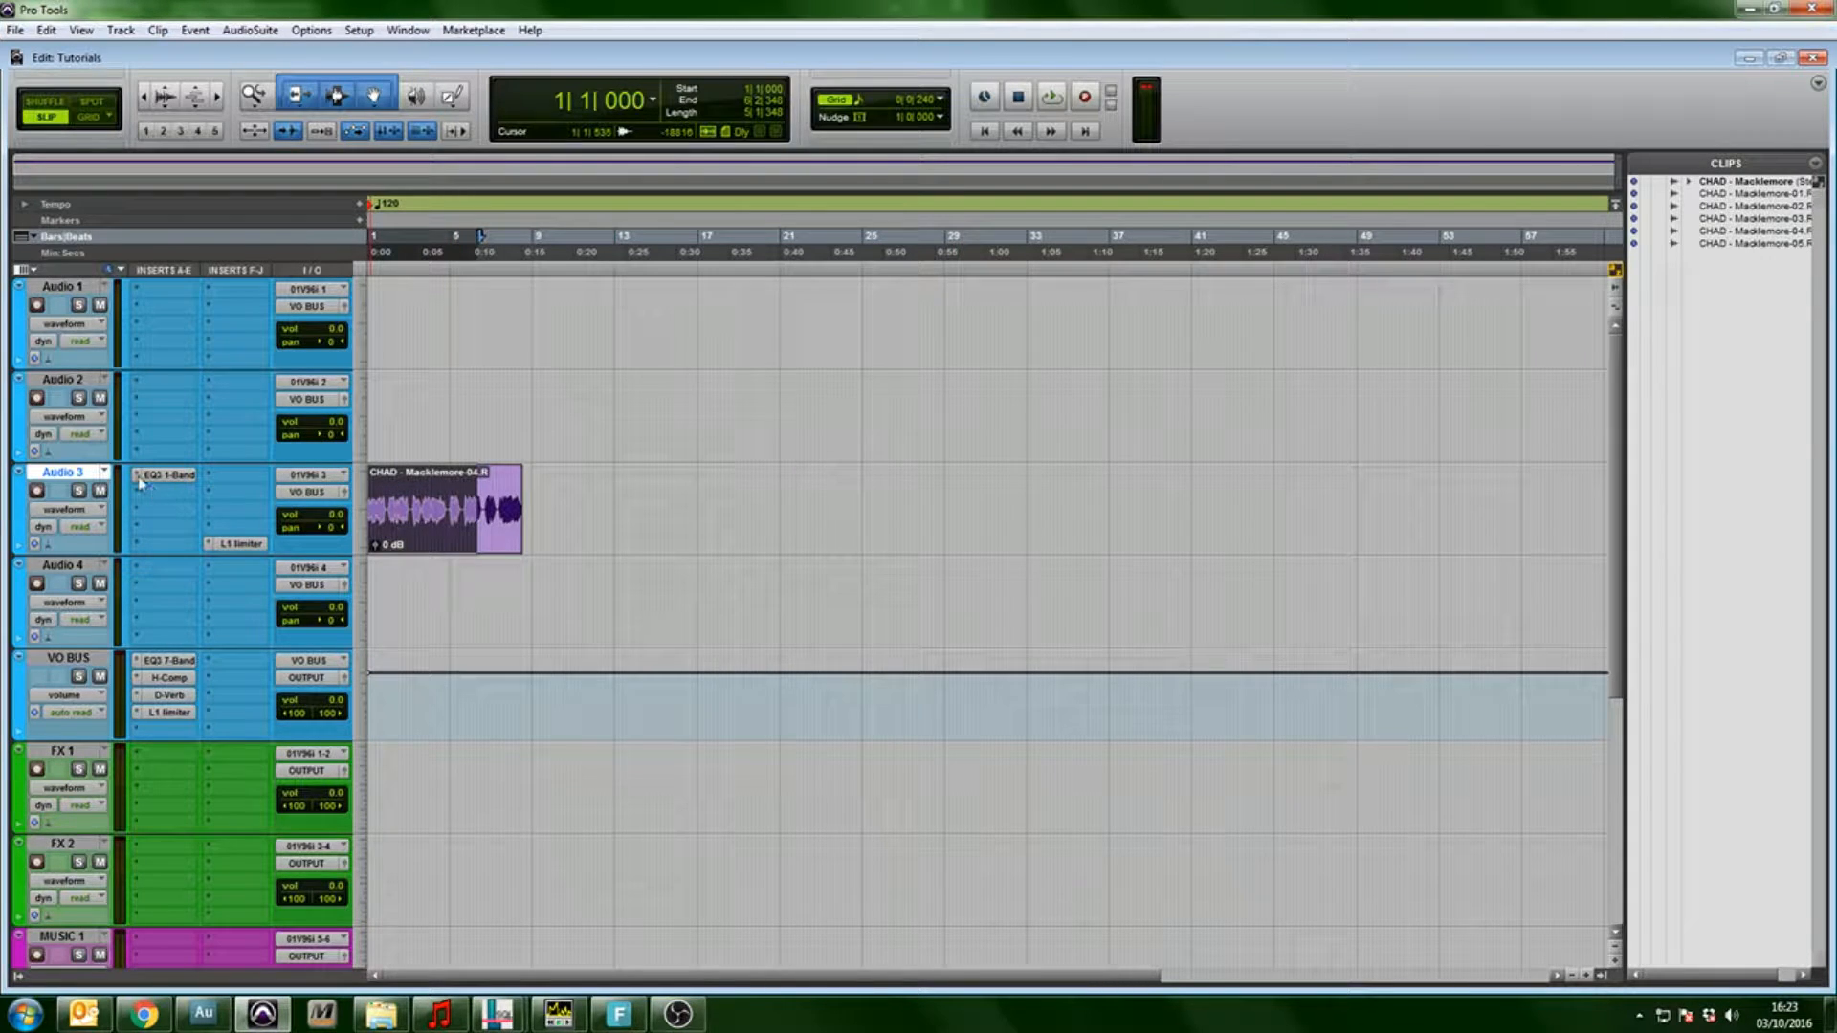
- Audition the Audio 3 voice clip from the start of the session with its EQ and limiter inserted
click(437, 483)
key(Return)
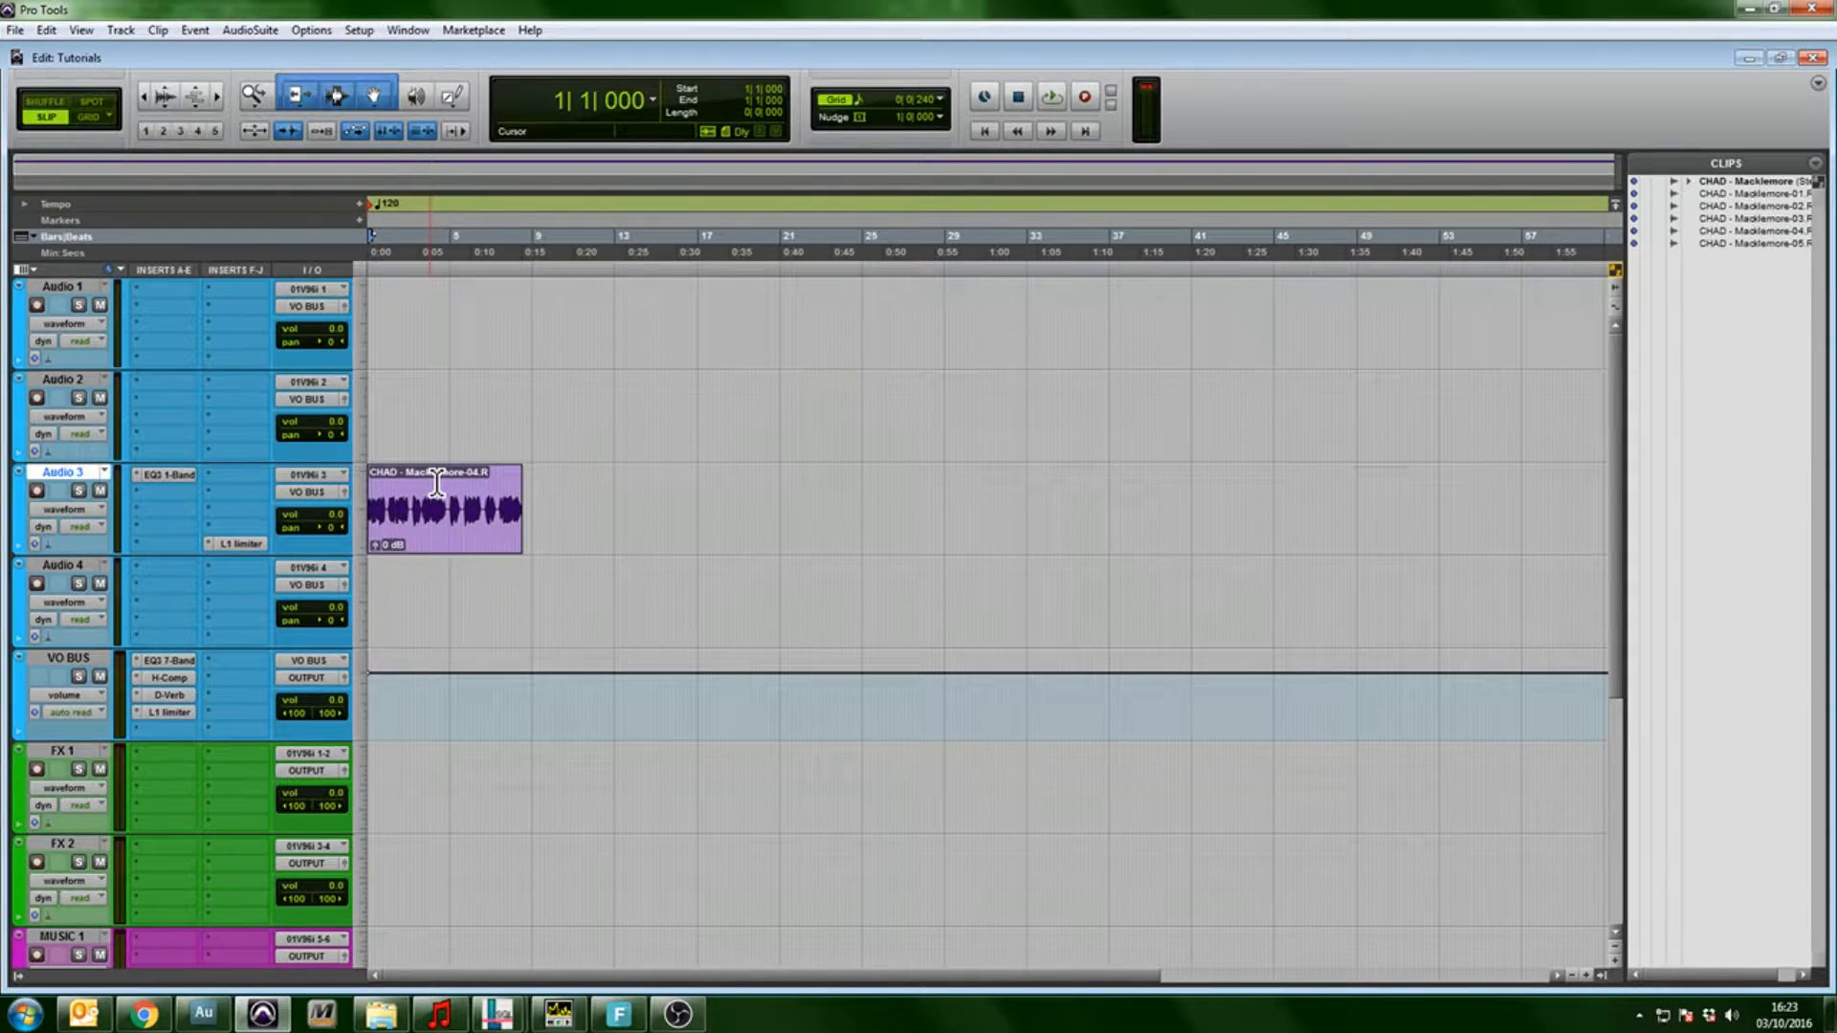
key(space)
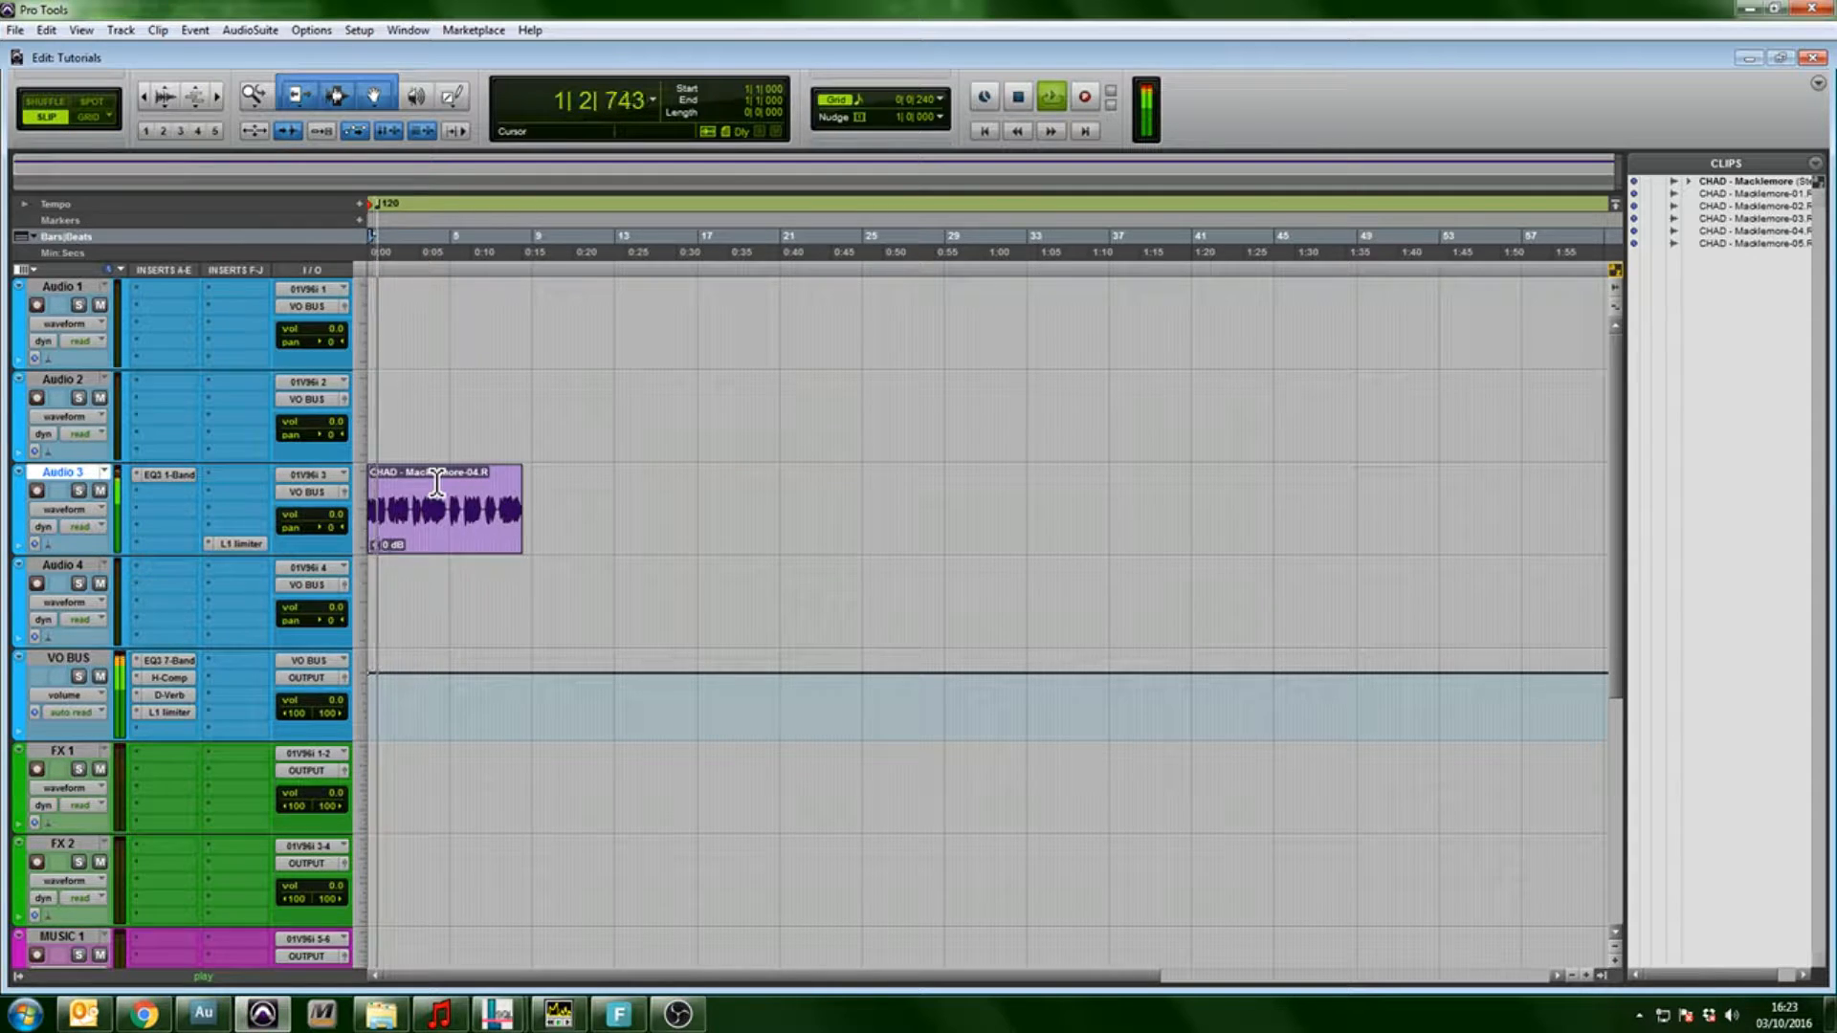
key(space)
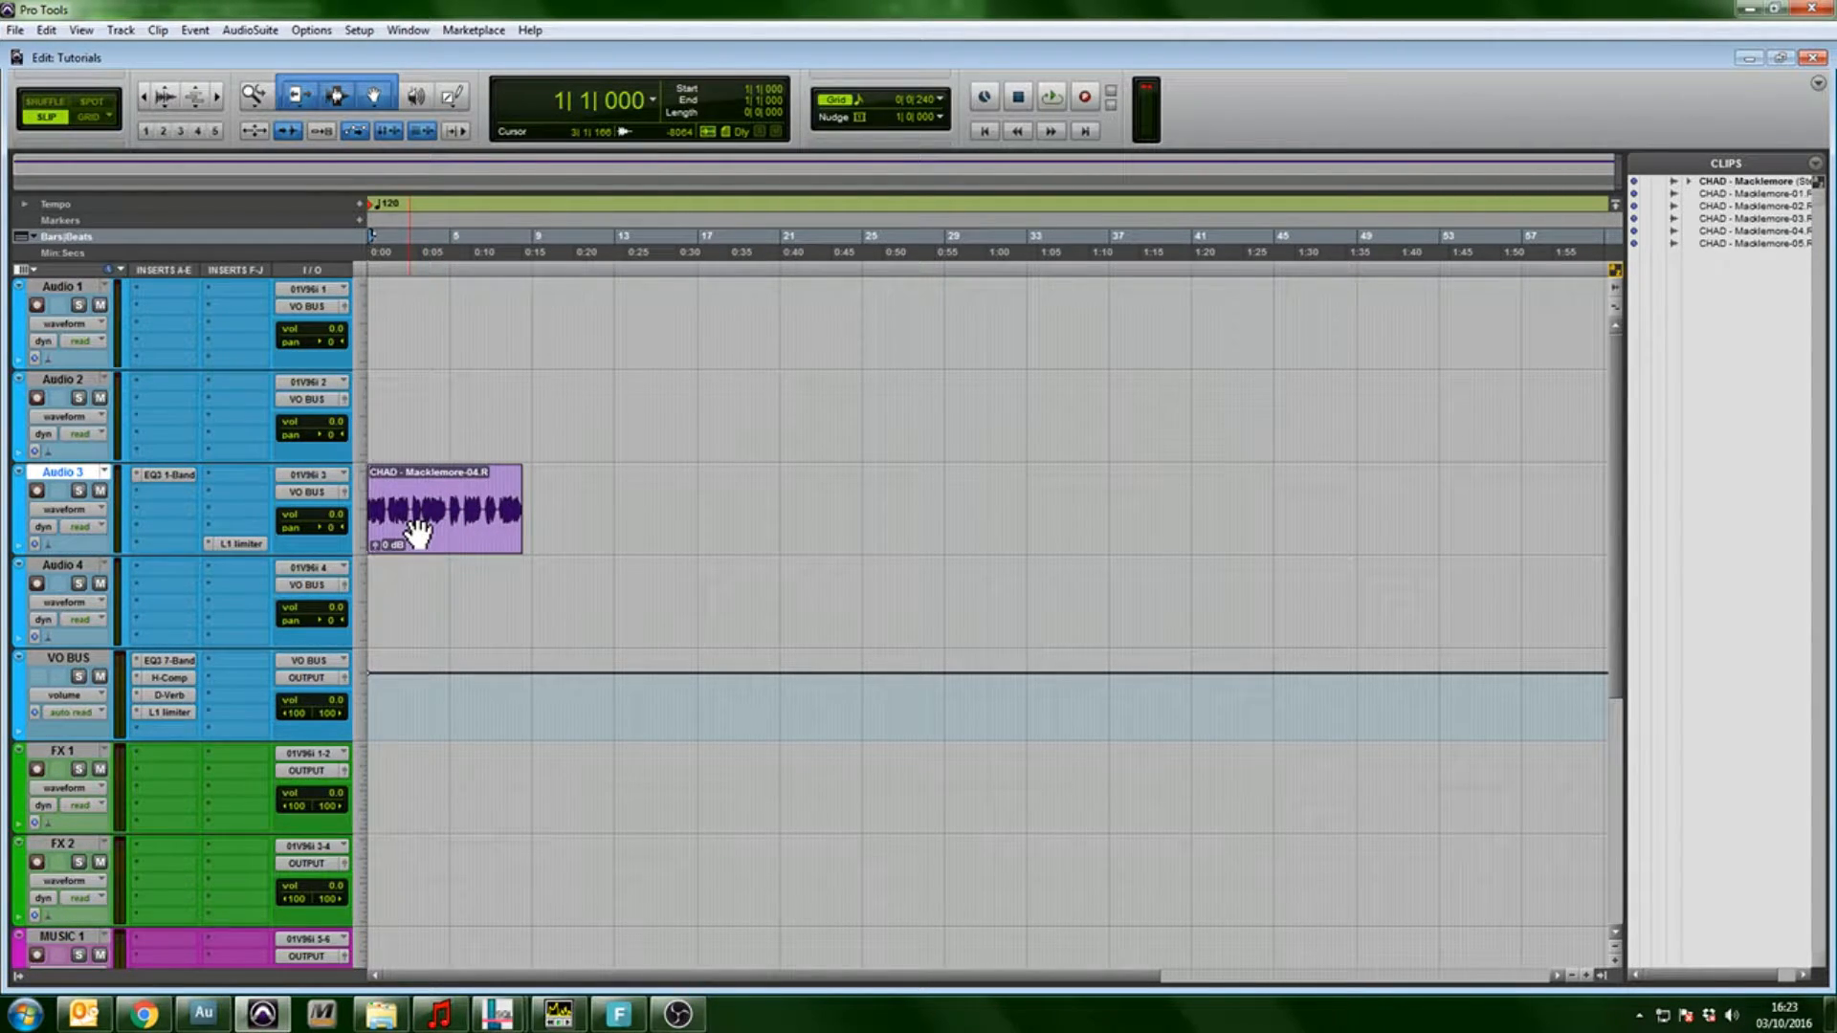
- Select the opening bars across Audio 1 to Audio 3, and the opening bars of each of these tracks separately
drag(611, 507, 375, 287)
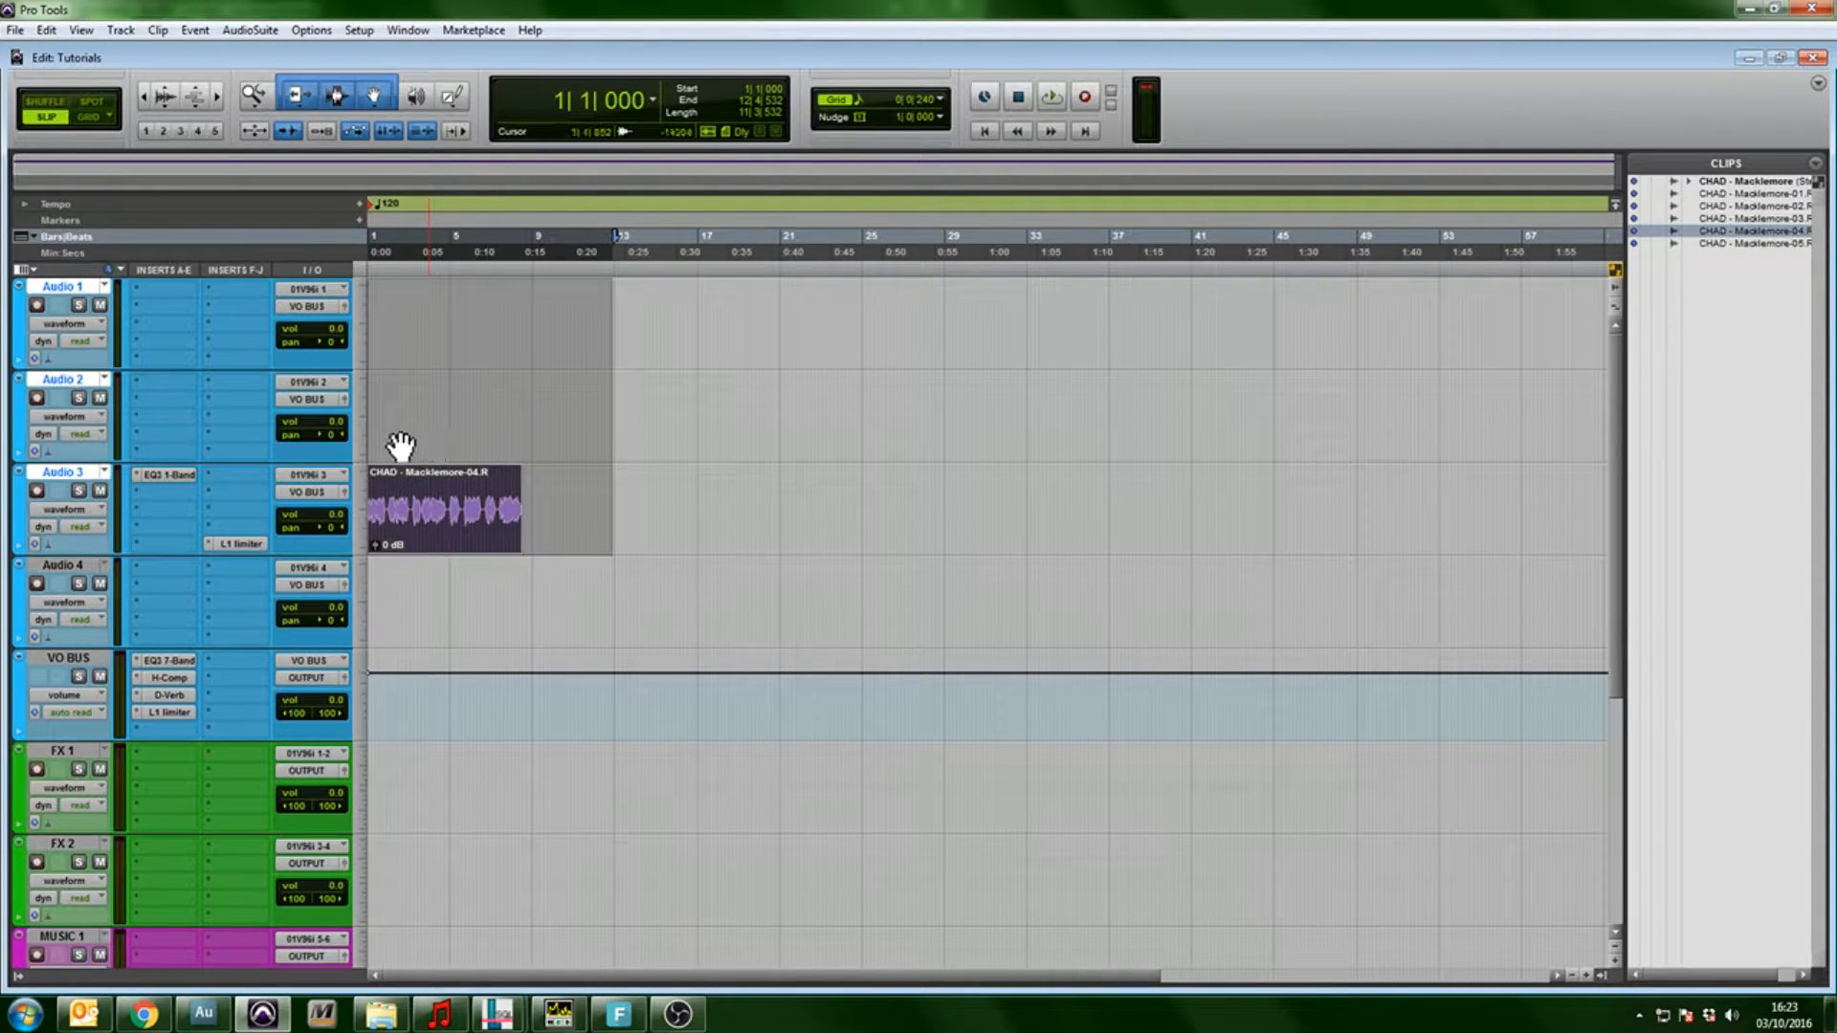
drag(540, 493, 351, 496)
drag(539, 415, 369, 407)
drag(528, 299, 372, 304)
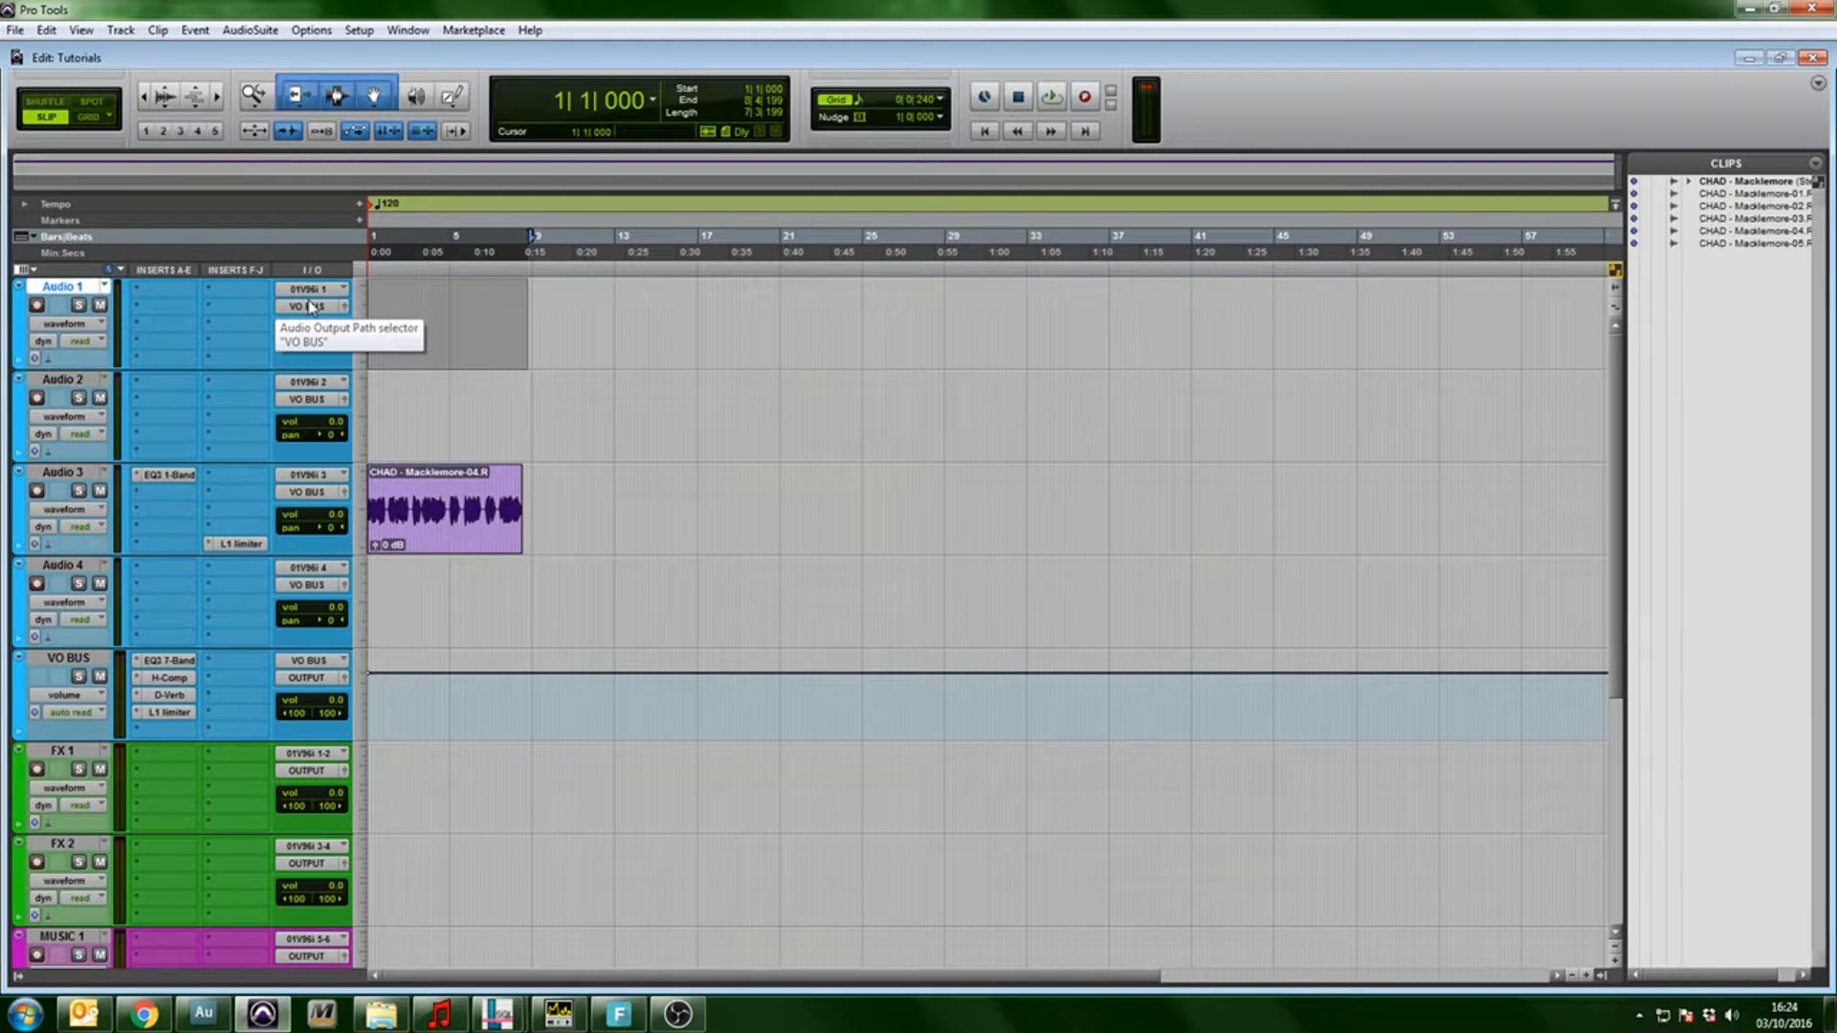
- Move the voice clip from Audio 3 to the start of Audio 4
click(453, 521)
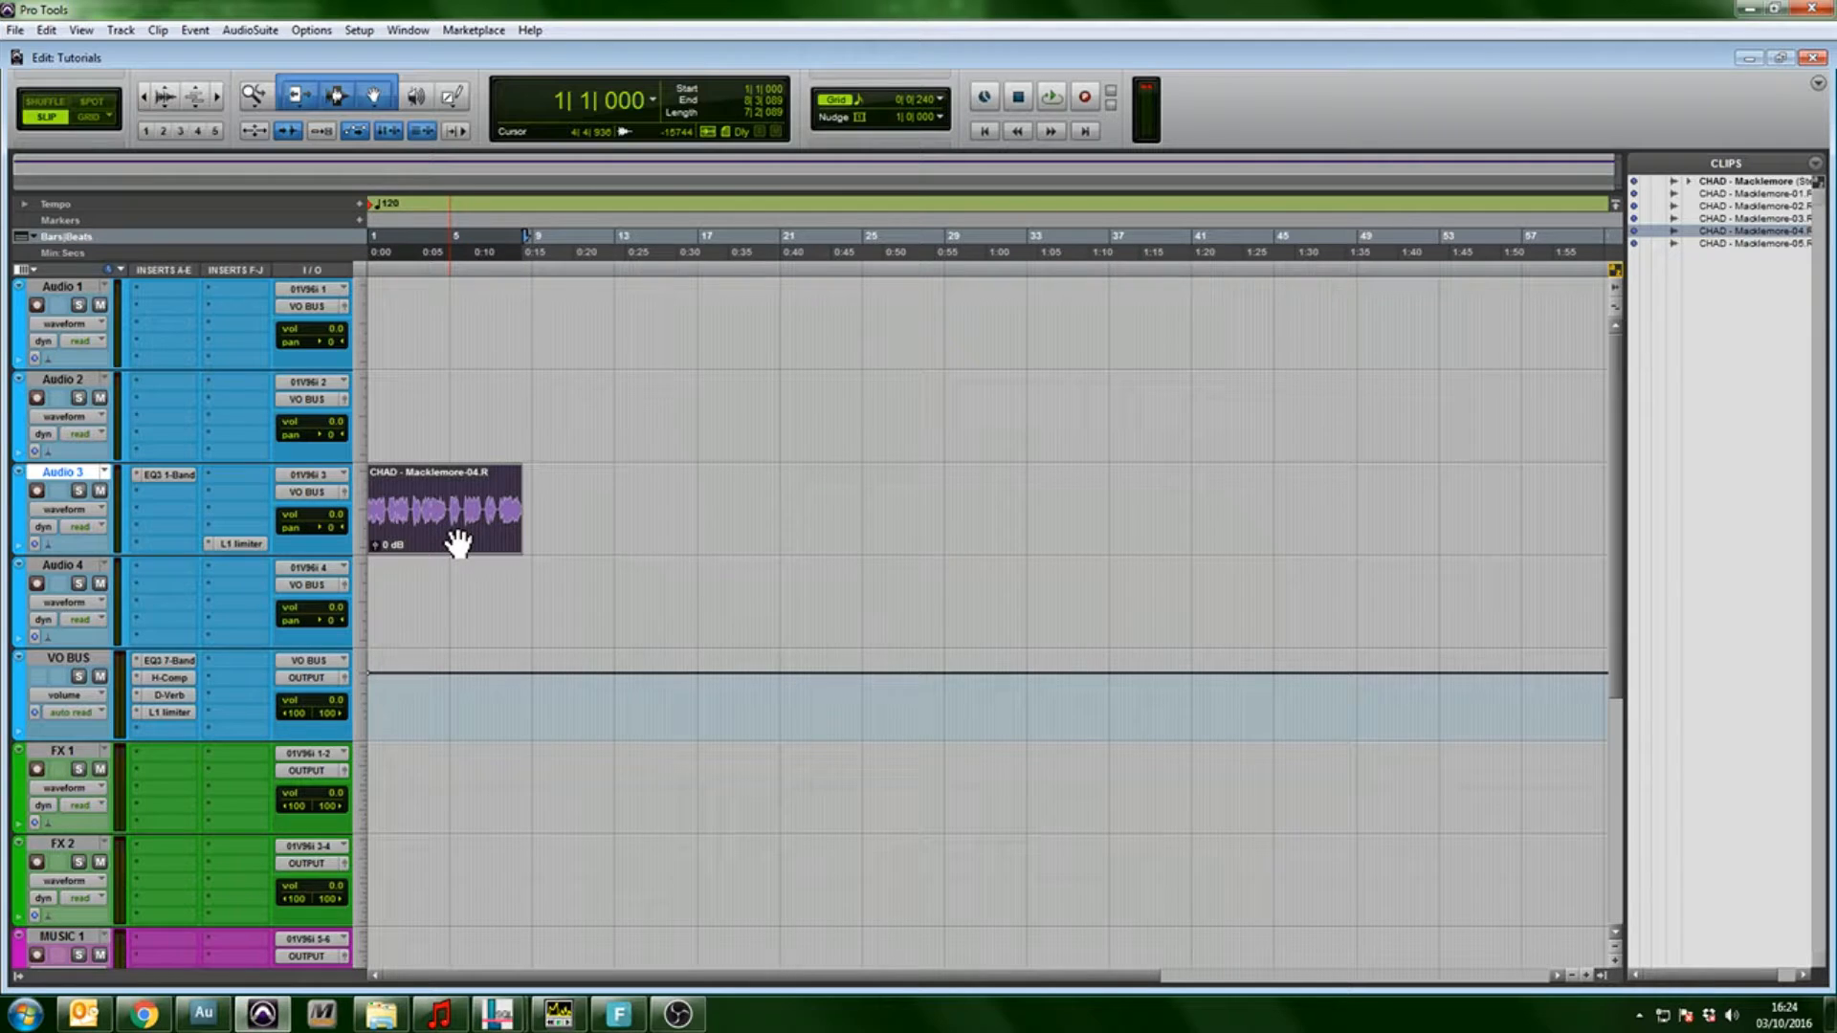
mouse_move(458, 543)
mouse_down()
mouse_move(393, 443)
mouse_move(390, 358)
mouse_move(427, 543)
mouse_up()
scroll(324, 578, down, 5)
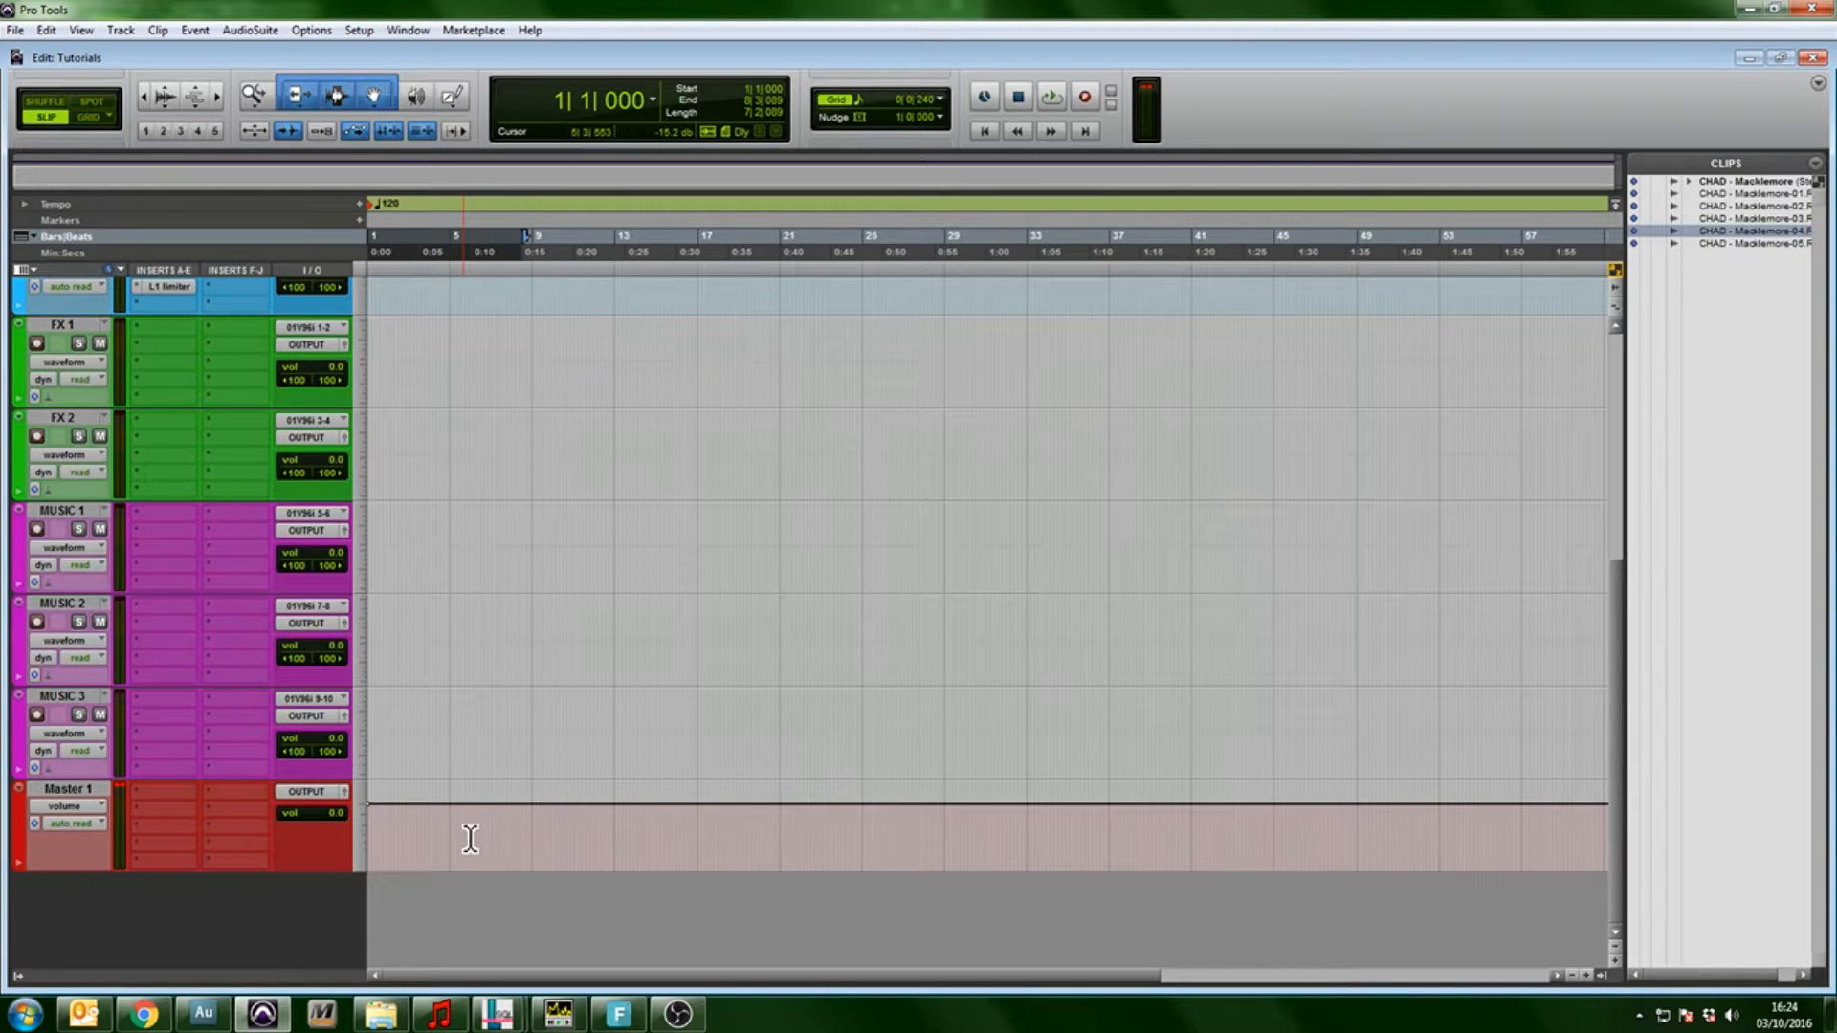
scroll(470, 839, up, 5)
drag(436, 548, 396, 603)
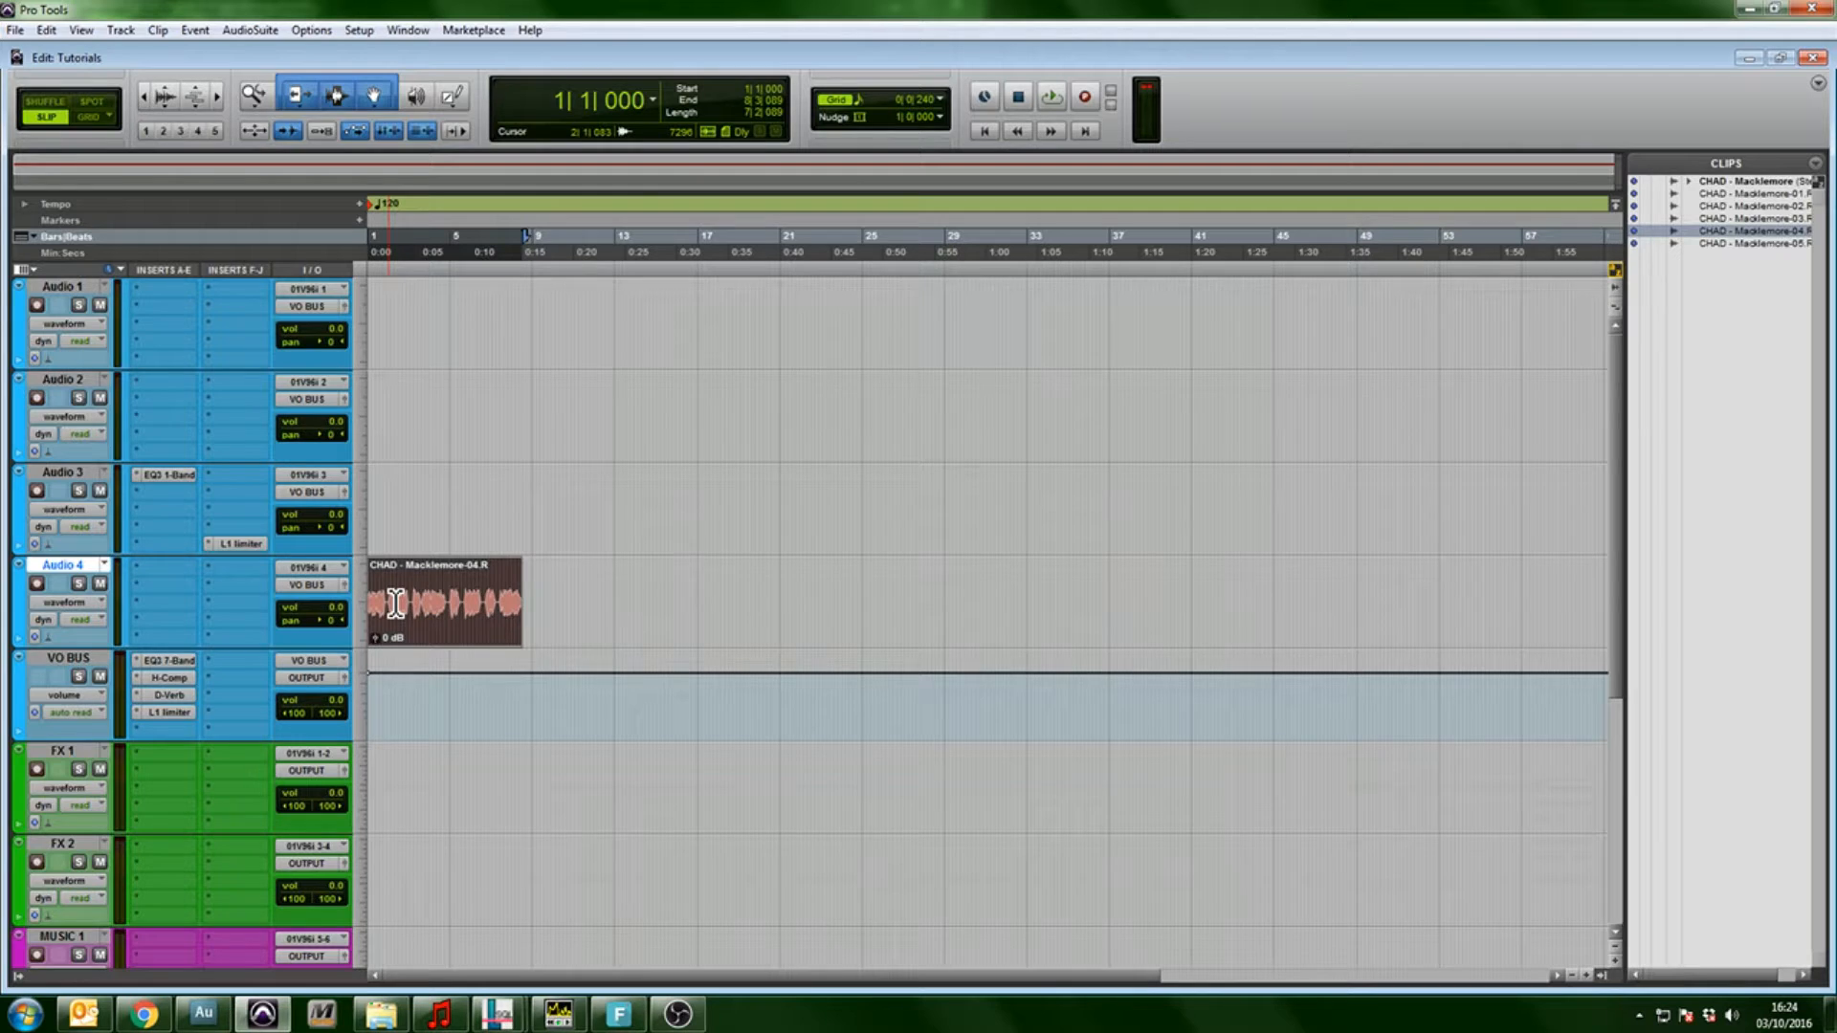